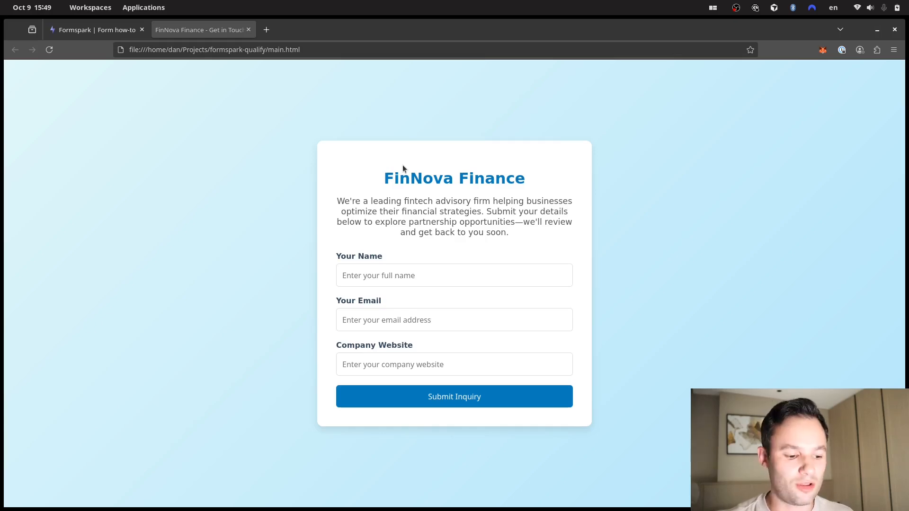
- View Shopee's Crunchbase profile, then CuspAI's profile showing Growth Score 97 and Heat Score 89
{"action": "key", "text": "alt+Tab"}
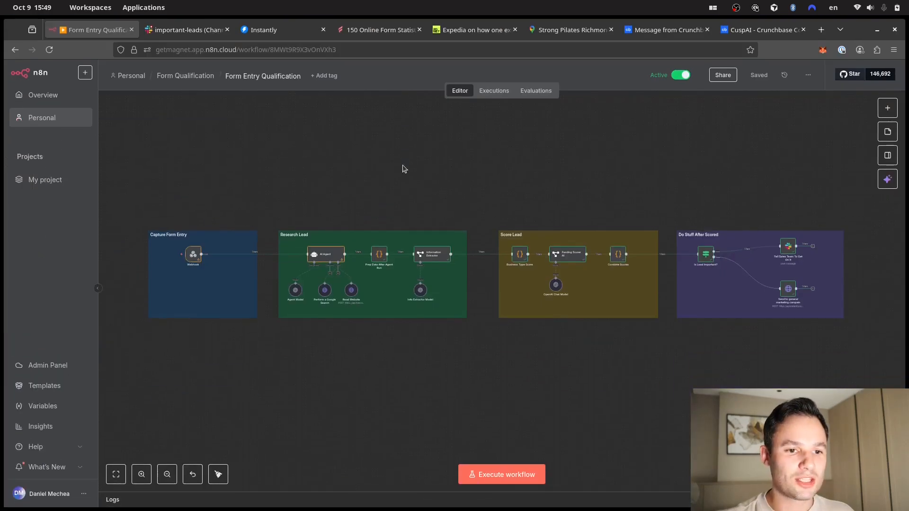
{"action": "left_click", "coordinate": [668, 29]}
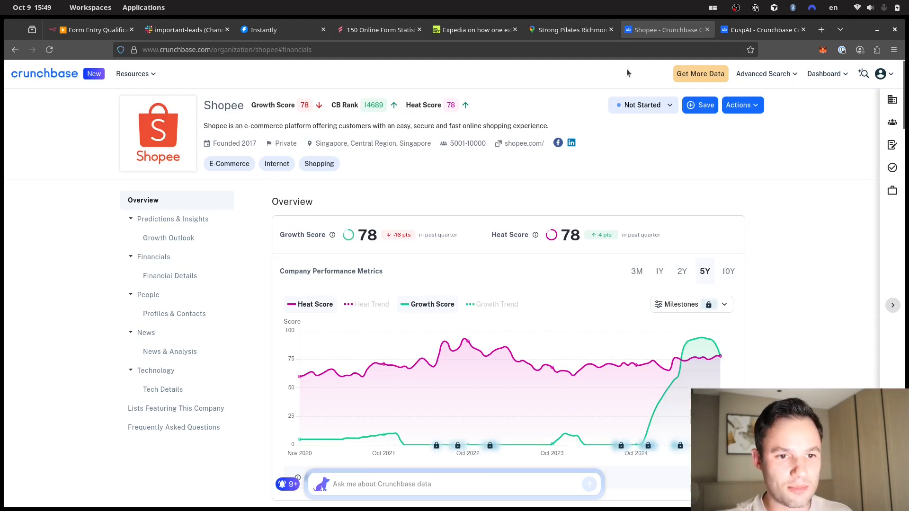
{"action": "key", "text": "ctrl+Tab"}
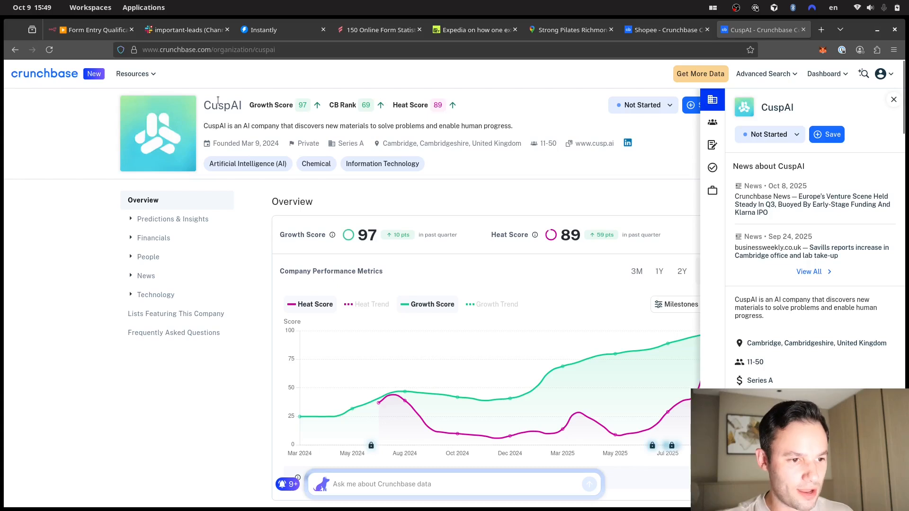
{"action": "left_click_drag", "start_coordinate": [205, 108], "coordinate": [368, 116]}
{"action": "left_click", "coordinate": [468, 125]}
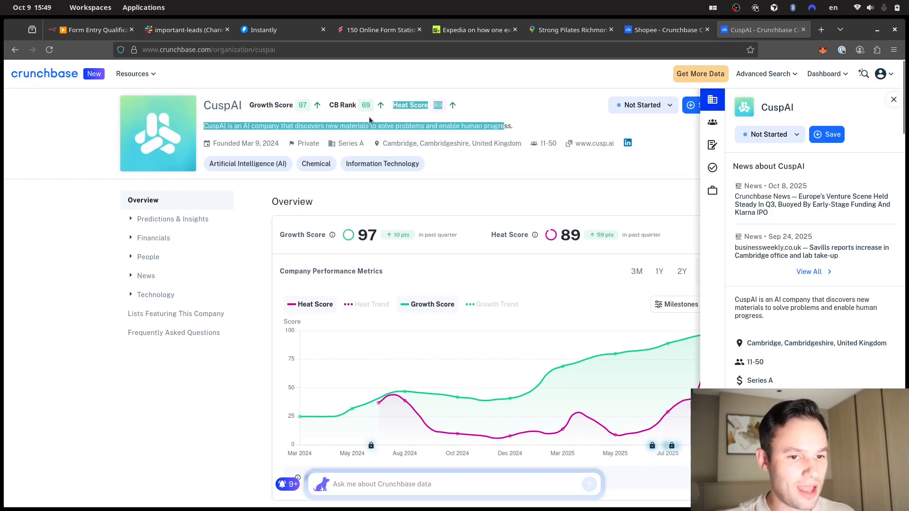
{"action": "left_click", "coordinate": [368, 116]}
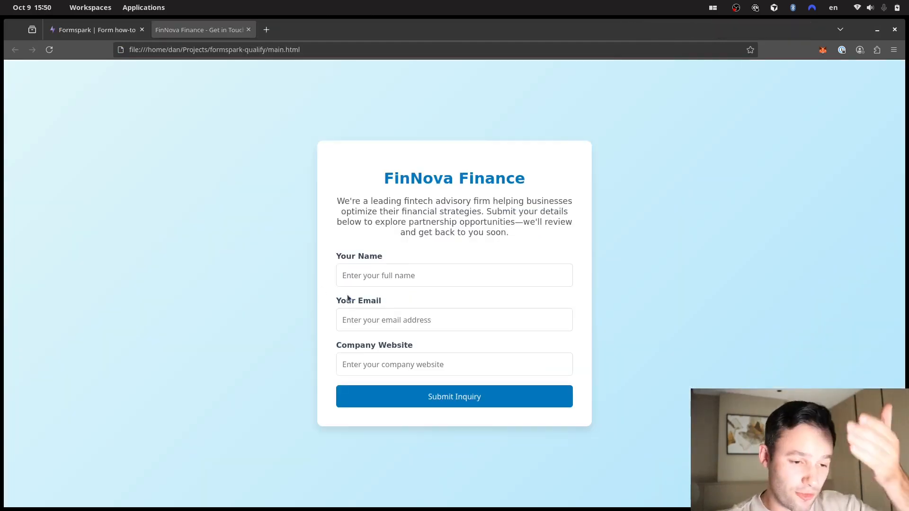
{"action": "left_click", "coordinate": [354, 276]}
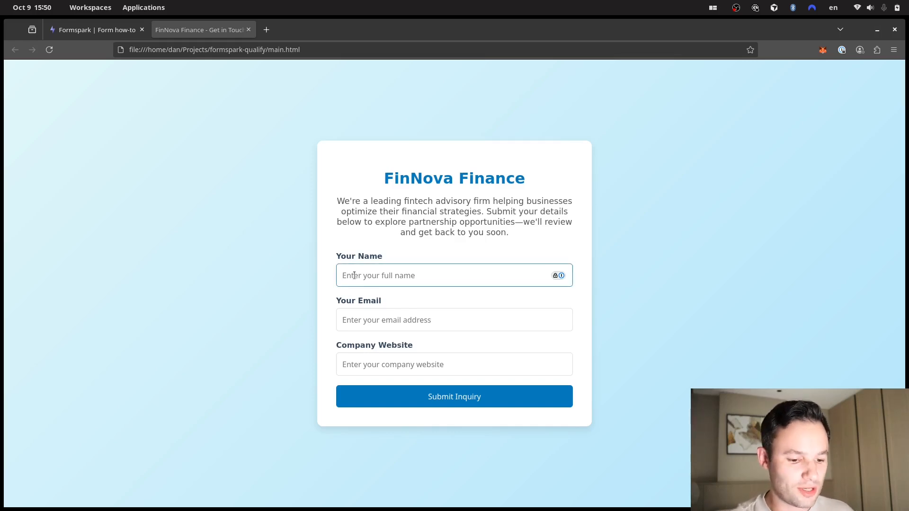
{"action": "type", "text": "John"}
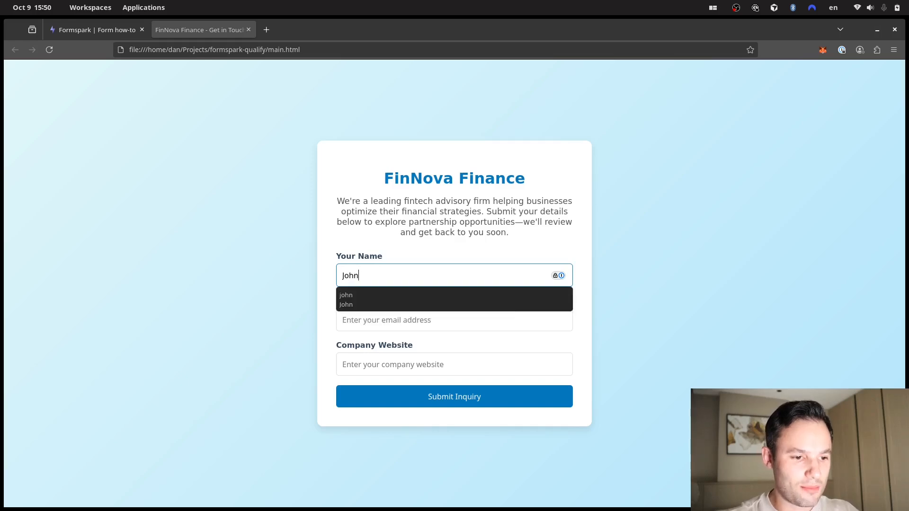
{"action": "left_click_drag", "start_coordinate": [249, 232], "coordinate": [252, 238]}
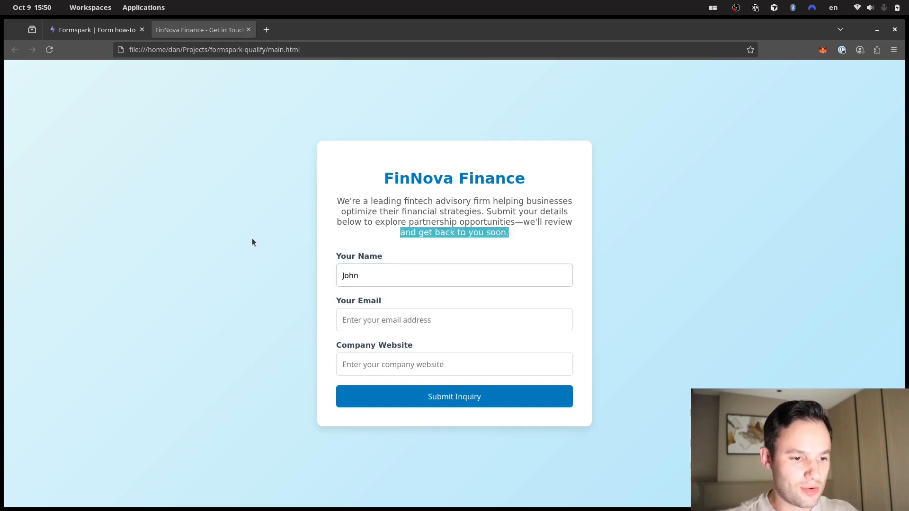
{"action": "left_click", "coordinate": [393, 326]}
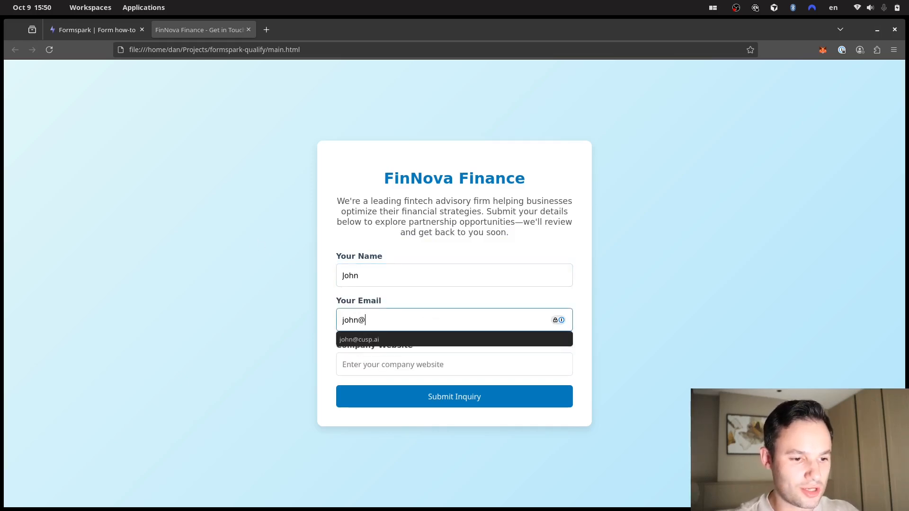
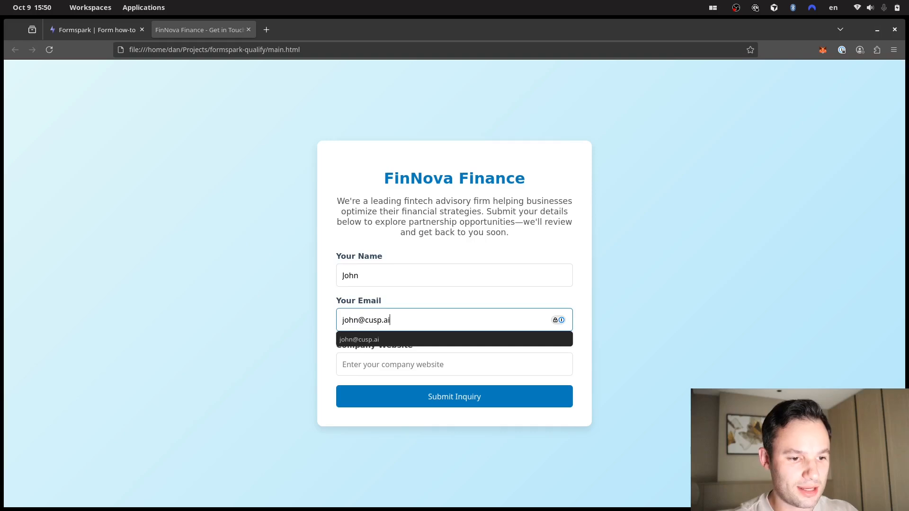
{"action": "left_click", "coordinate": [267, 225]}
{"action": "left_click", "coordinate": [370, 374]}
{"action": "type", "text": "w"}
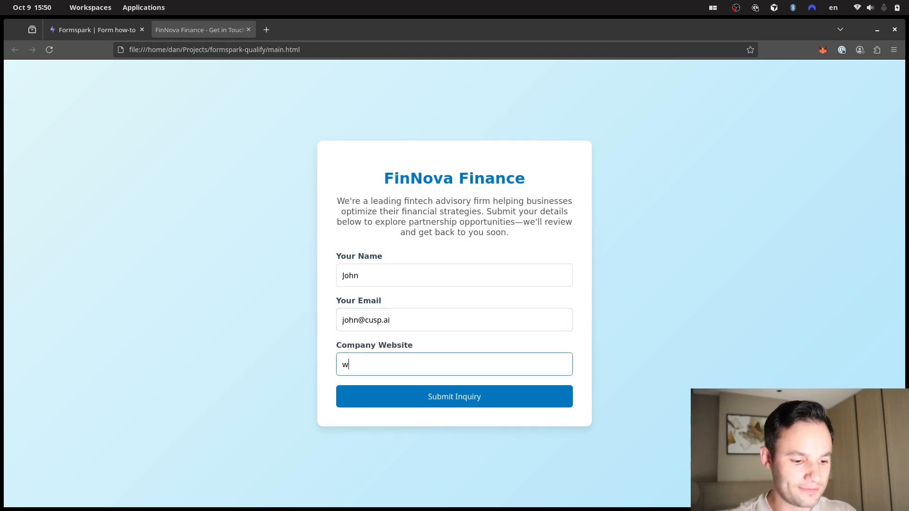
{"action": "type", "text": "ww.cusp.ai"}
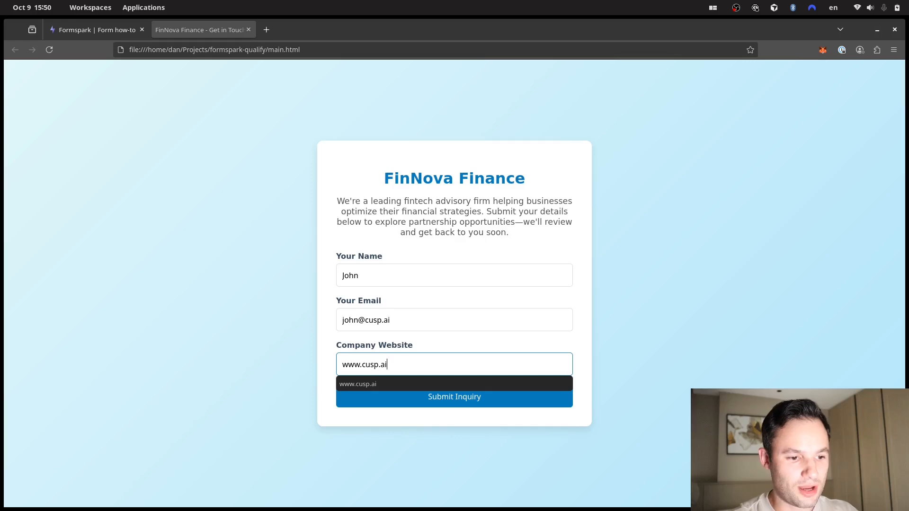
{"action": "left_click", "coordinate": [196, 315]}
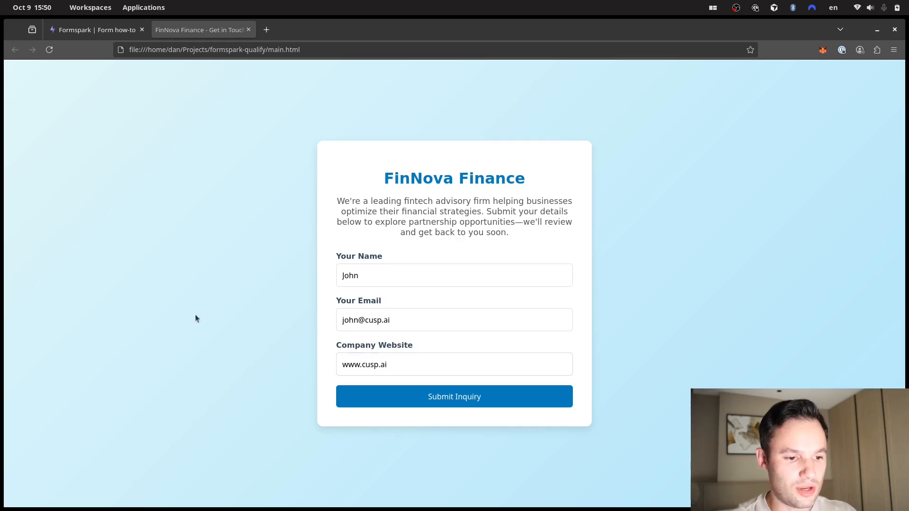
{"action": "left_click", "coordinate": [491, 402]}
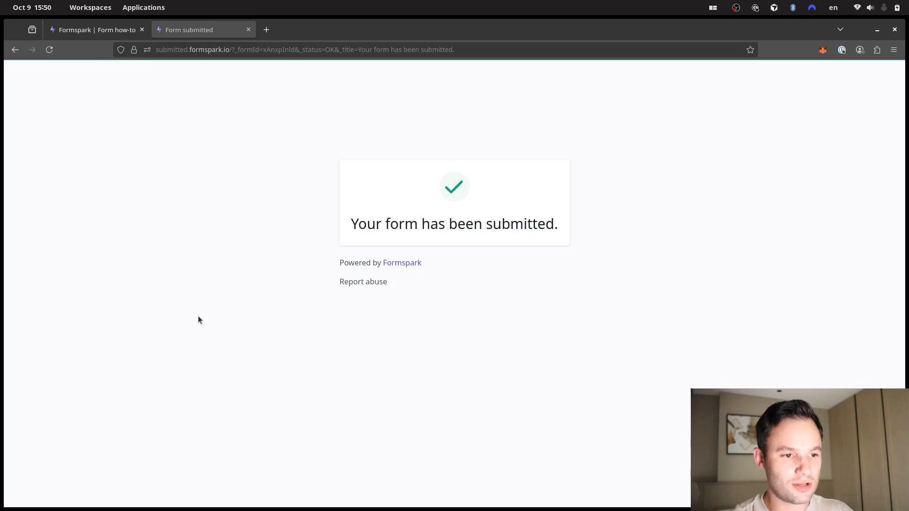
- Switch to the n8n window and open Slack's #important-leads channel with the new lead alert
{"action": "key", "text": "ctrl+super+Down"}
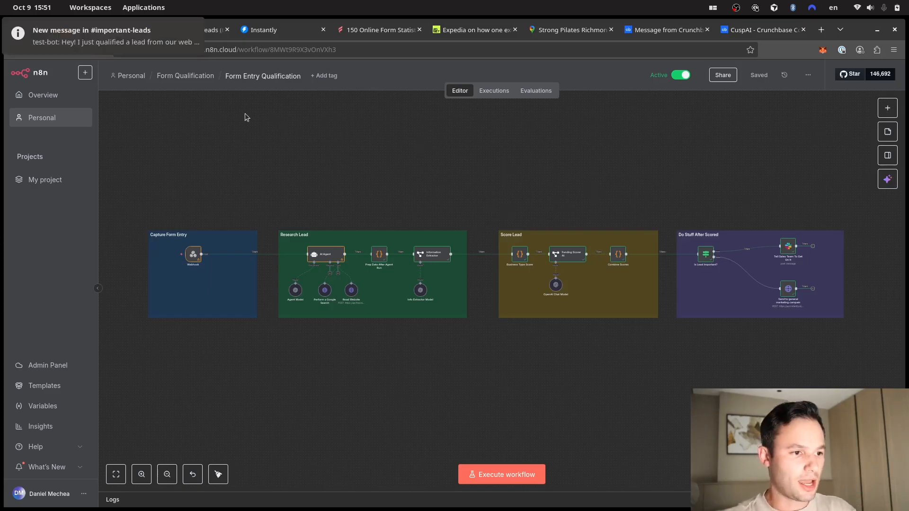
{"action": "left_click", "coordinate": [170, 34]}
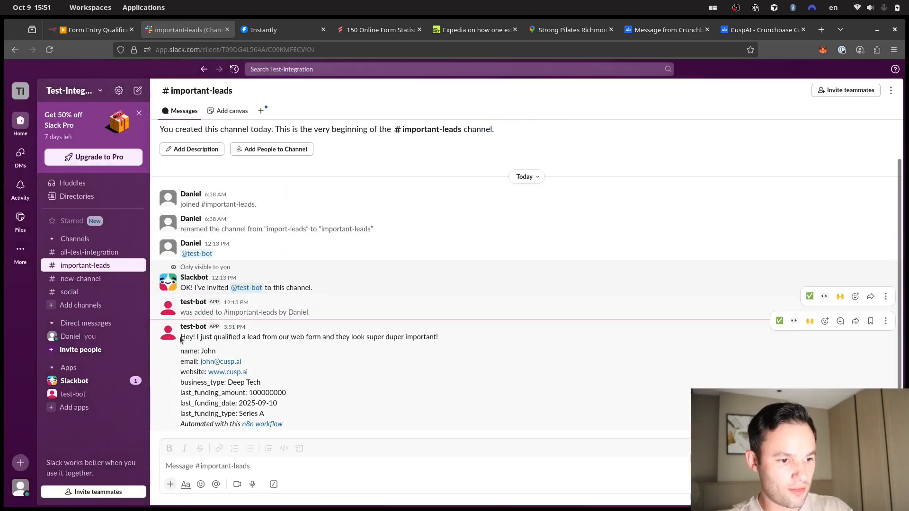
- Read through the test-bot alert's details: Deep Tech, Series A, 100000000 funding
{"action": "left_click_drag", "start_coordinate": [185, 338], "coordinate": [455, 337]}
{"action": "left_click", "coordinate": [455, 337]}
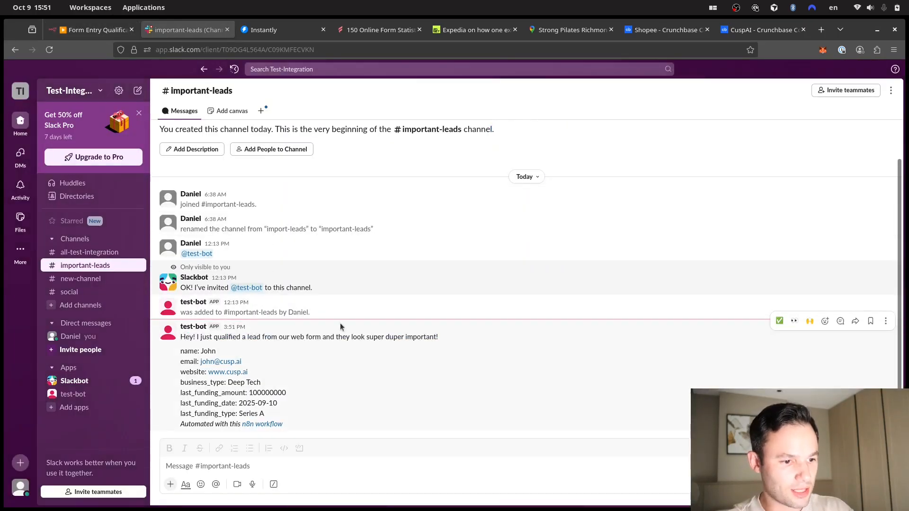
{"action": "left_click_drag", "start_coordinate": [351, 337], "coordinate": [240, 337]}
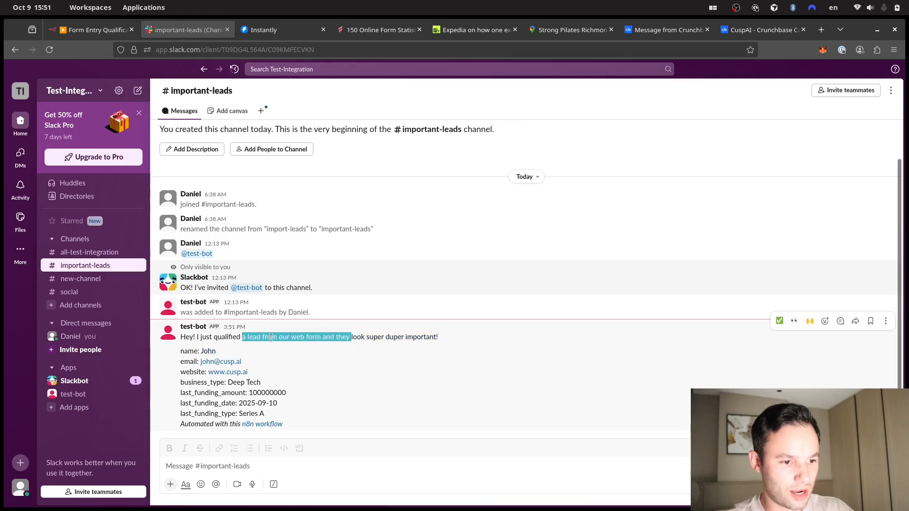
{"action": "left_click", "coordinate": [281, 340]}
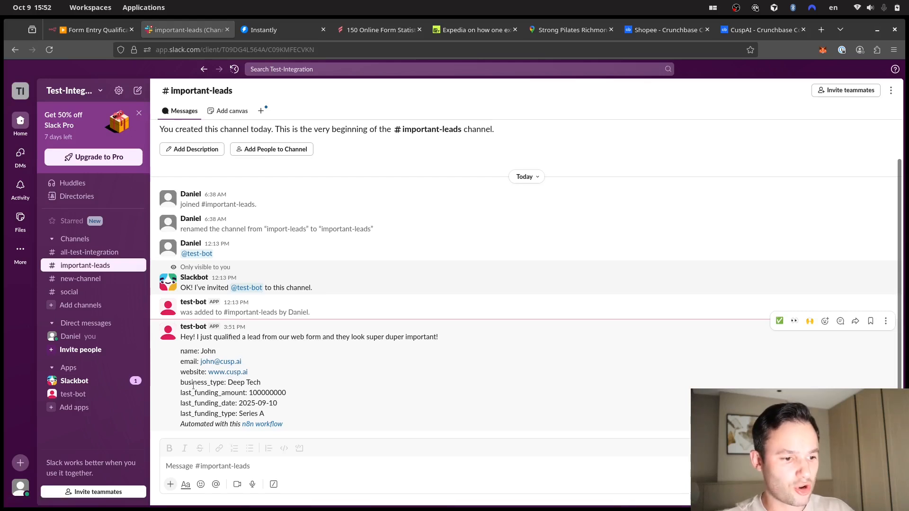
{"action": "left_click_drag", "start_coordinate": [194, 382], "coordinate": [268, 386]}
{"action": "left_click", "coordinate": [271, 379]}
{"action": "left_click", "coordinate": [223, 388]}
{"action": "left_click", "coordinate": [268, 387]}
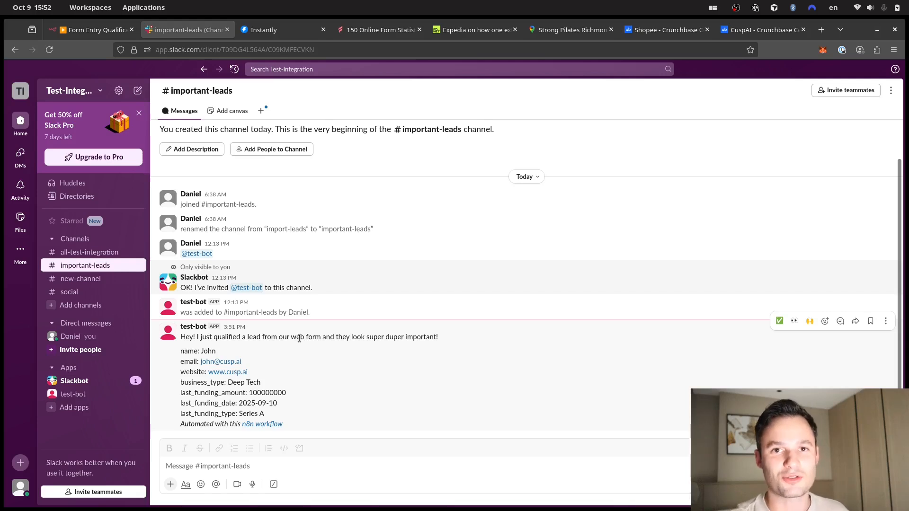
{"action": "left_click", "coordinate": [101, 36]}
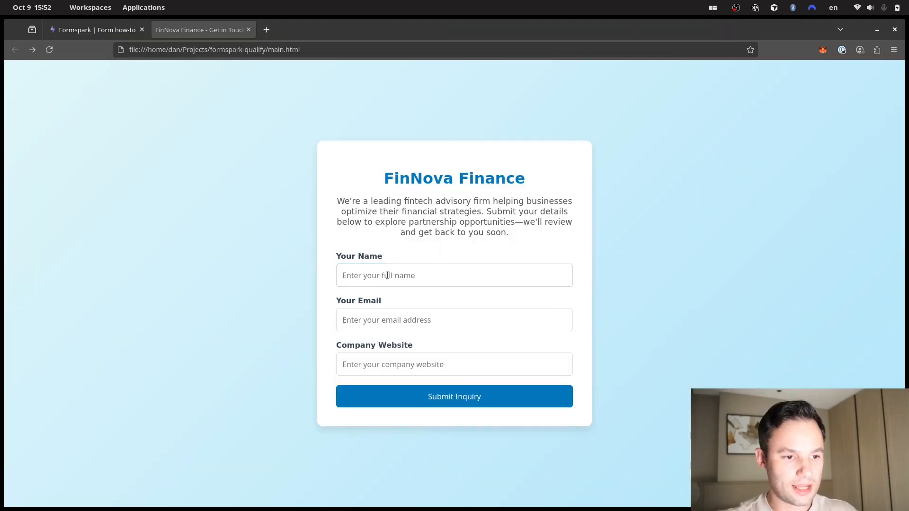
{"action": "left_click", "coordinate": [388, 277]}
{"action": "type", "text": "John"}
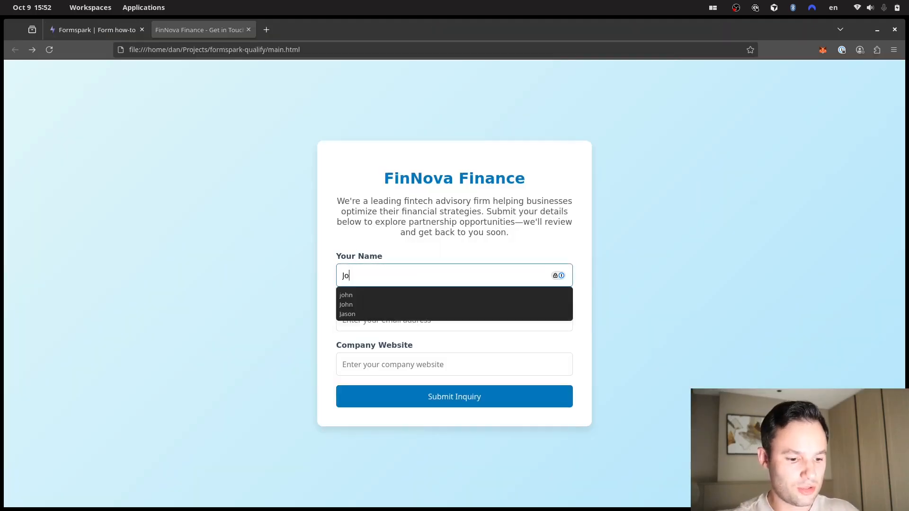
{"action": "left_click", "coordinate": [245, 259]}
{"action": "left_click", "coordinate": [361, 327]}
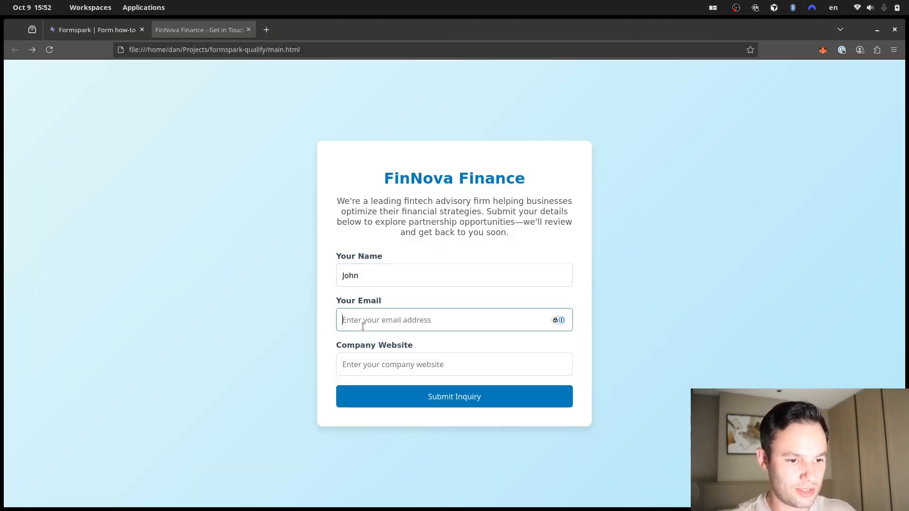
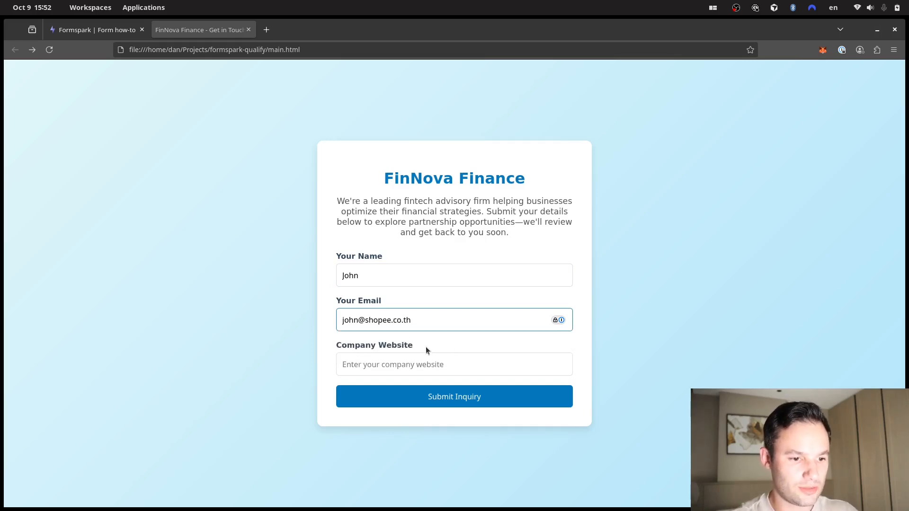
{"action": "left_click", "coordinate": [415, 360]}
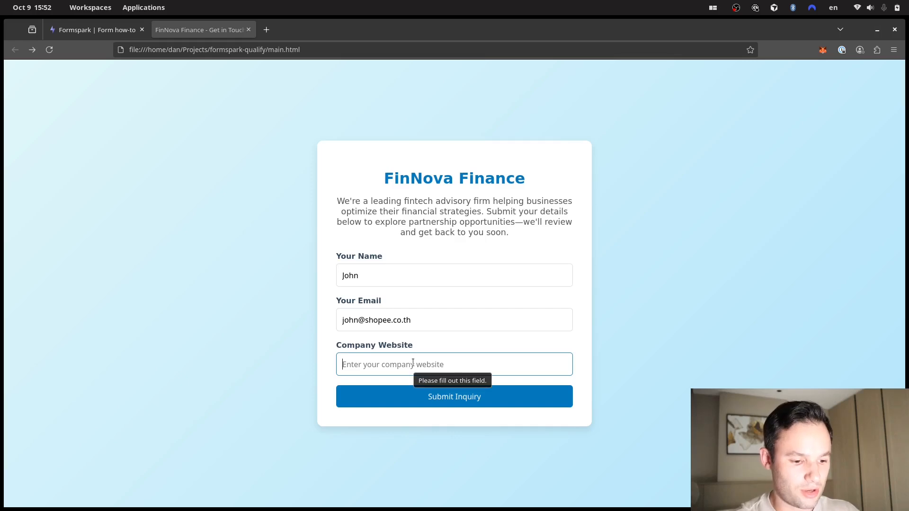
{"action": "type", "text": "www.shopee"}
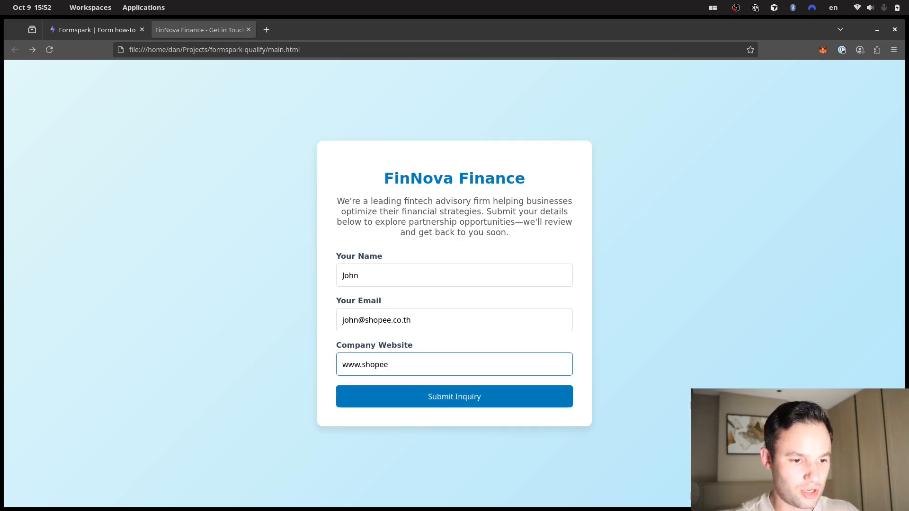
{"action": "type", "text": ".co.th"}
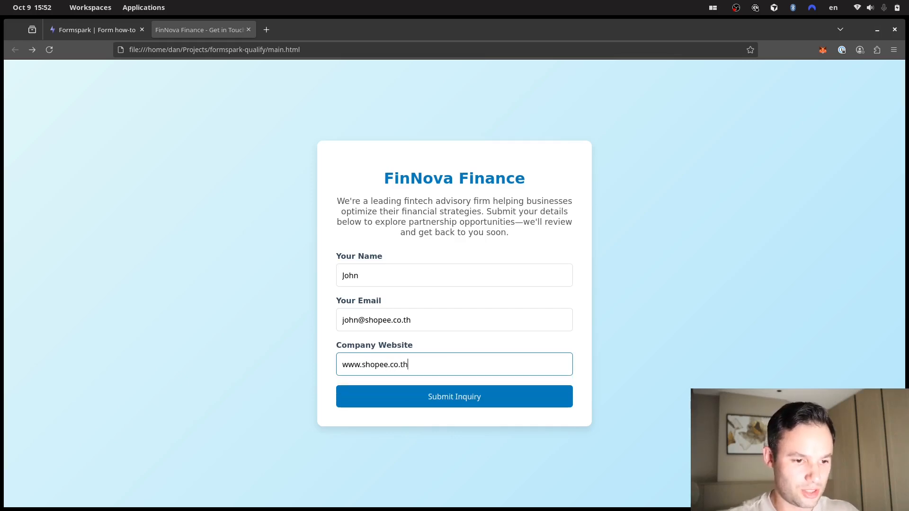
{"action": "left_click", "coordinate": [418, 399]}
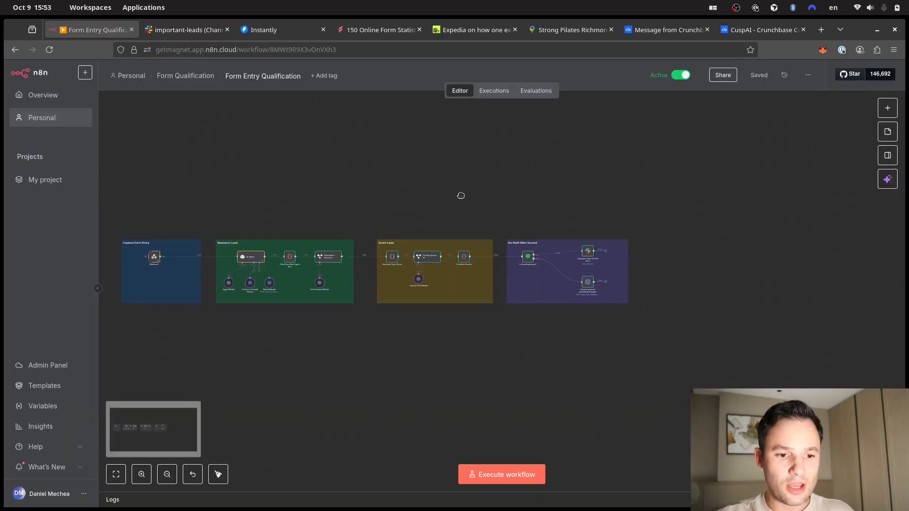
- Zoom out and pan the n8n canvas to see the entire Form Entry Qualification workflow
{"action": "scroll", "coordinate": [461, 194], "scroll_direction": "right", "scroll_amount": 3}
{"action": "scroll", "coordinate": [442, 261], "scroll_direction": "up", "scroll_amount": 3}
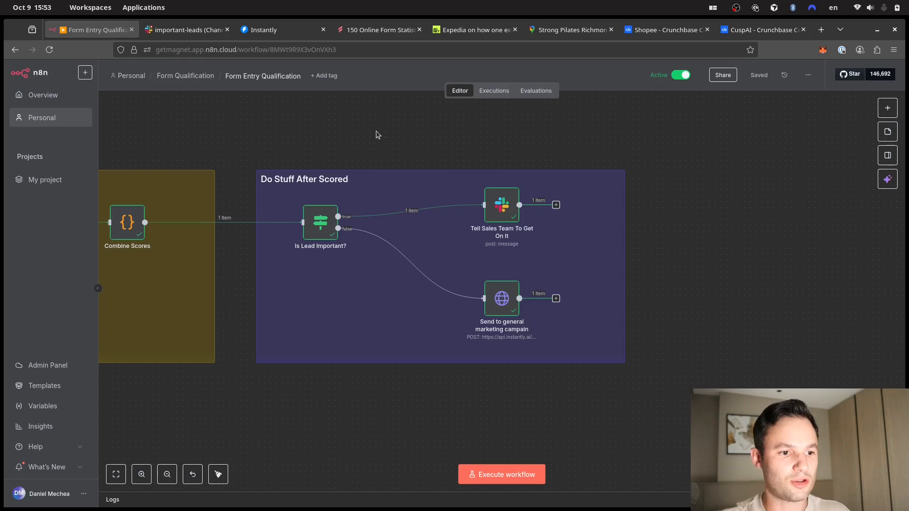
{"action": "scroll", "coordinate": [376, 134], "scroll_direction": "down", "scroll_amount": 3}
{"action": "left_click_drag", "start_coordinate": [323, 124], "coordinate": [587, 196]}
{"action": "scroll", "coordinate": [453, 198], "scroll_direction": "down", "scroll_amount": 3}
{"action": "left_click_drag", "start_coordinate": [318, 172], "coordinate": [473, 204]}
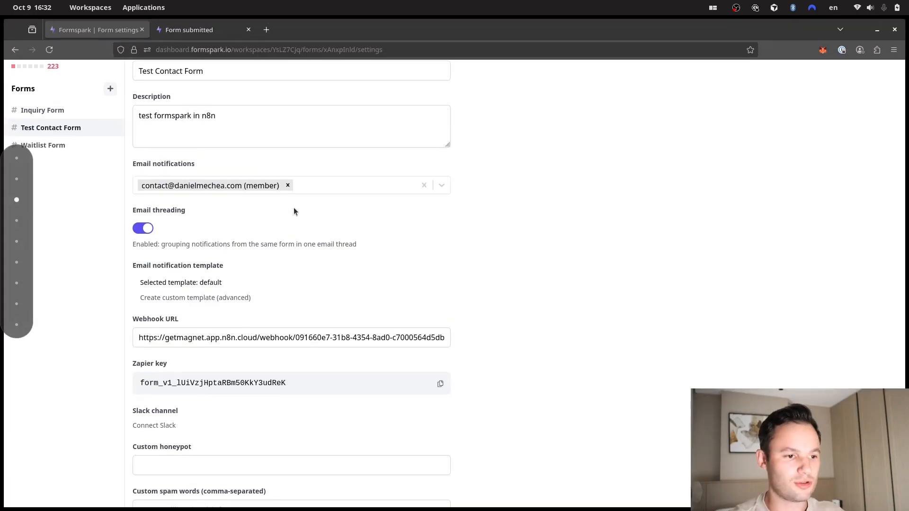
- Go from the form-submitted confirmation page back to the FinNova Finance contact form
{"action": "left_click", "coordinate": [174, 31]}
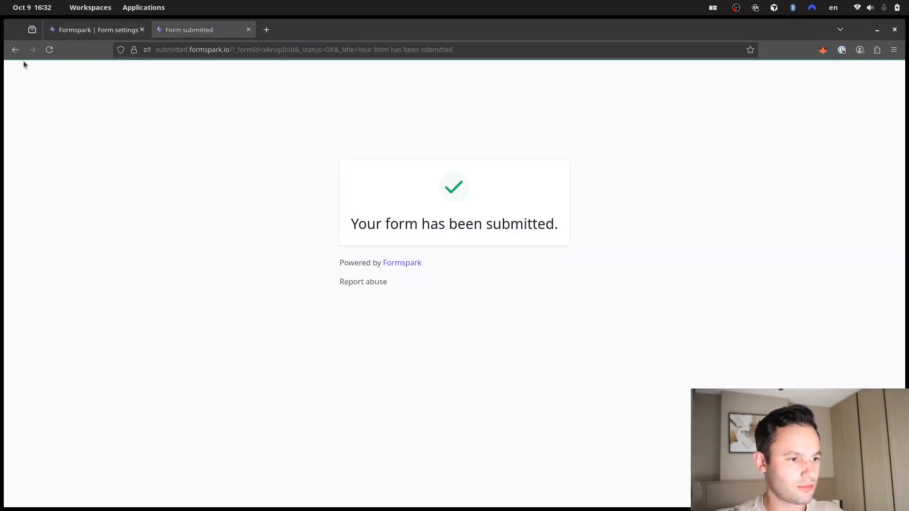
{"action": "left_click", "coordinate": [15, 50]}
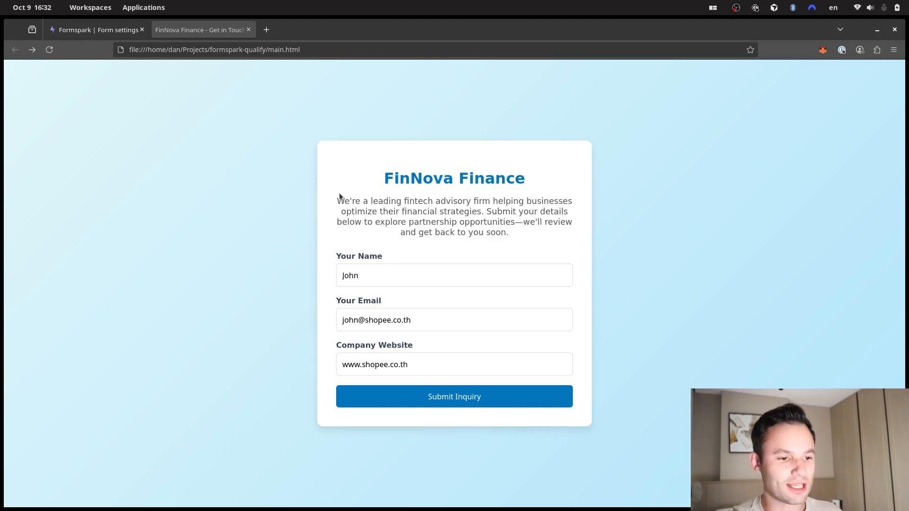
- Erase the entered name, e-mail address and company website so the FinNova form is blank
{"action": "left_click", "coordinate": [402, 274]}
{"action": "key", "text": "BackSpace"}
{"action": "key", "text": "BackSpace"}
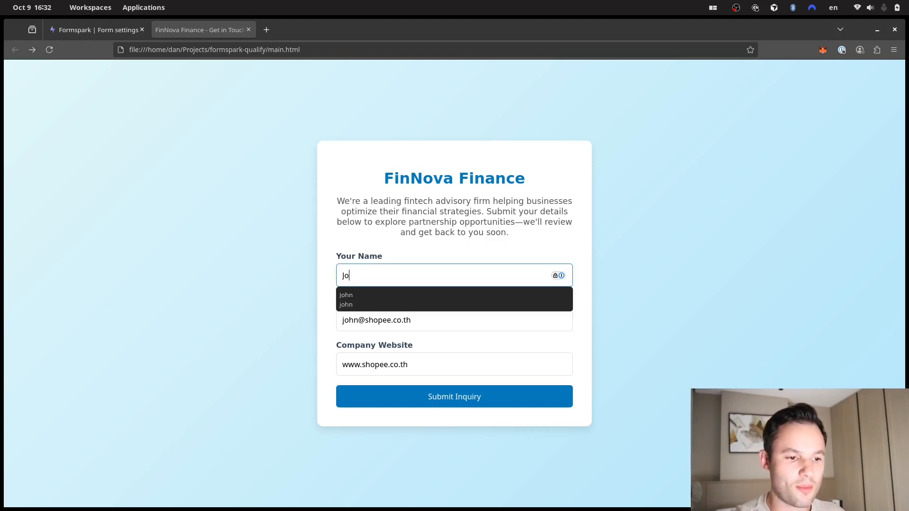
{"action": "key", "text": "BackSpace"}
{"action": "key", "text": "BackSpace"}
{"action": "left_click_drag", "start_coordinate": [469, 321], "coordinate": [289, 318]}
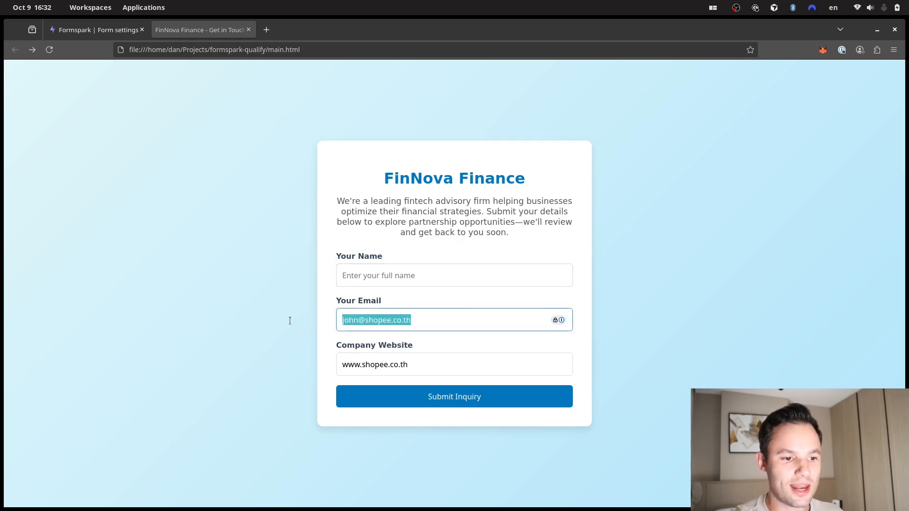
{"action": "key", "text": "BackSpace"}
{"action": "key", "text": "Tab"}
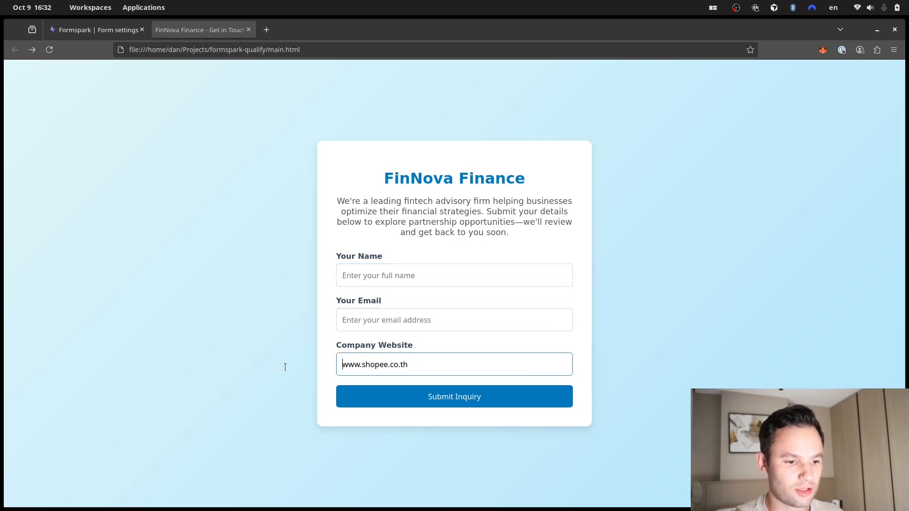
{"action": "double_click", "coordinate": [423, 370]}
{"action": "triple_click", "coordinate": [422, 369]}
{"action": "key", "text": "BackSpace"}
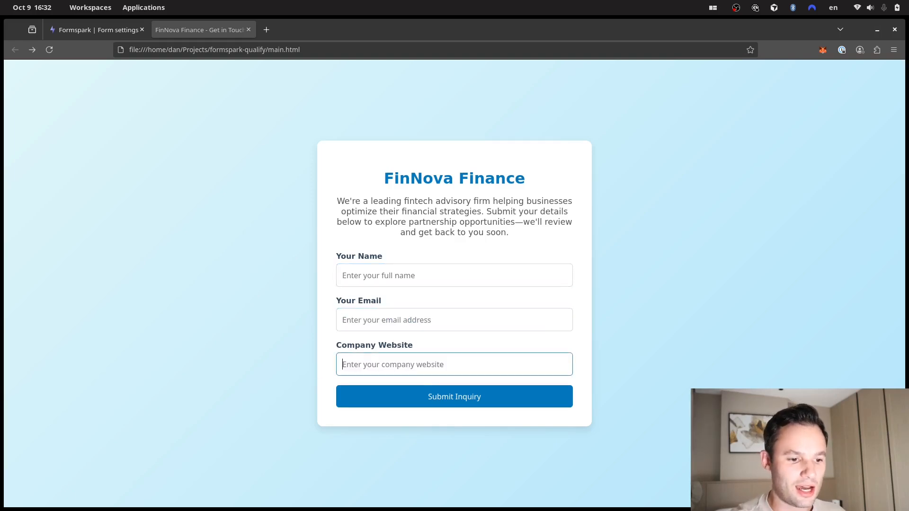
{"action": "left_click", "coordinate": [235, 240]}
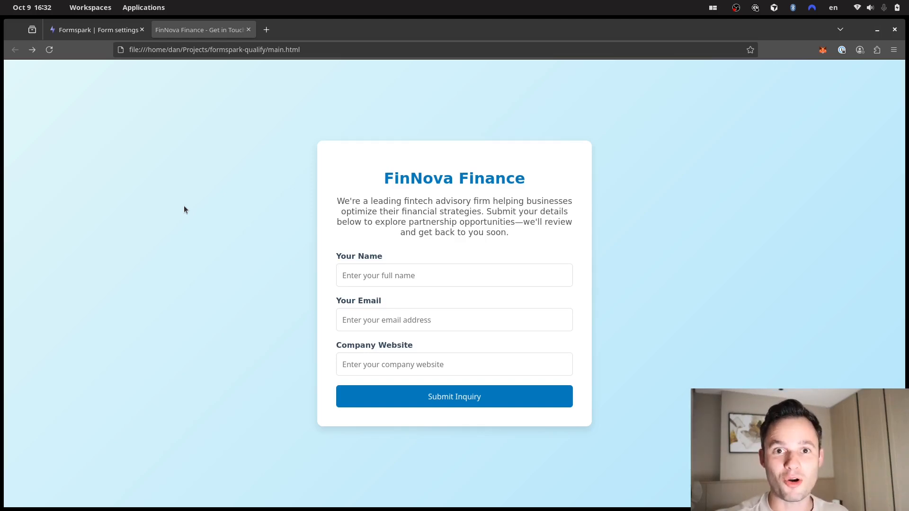
- Open the Capture Form Entry Webhook node's test URL, then return to Formspark's form settings
{"action": "key", "text": "ctrl+super+Up"}
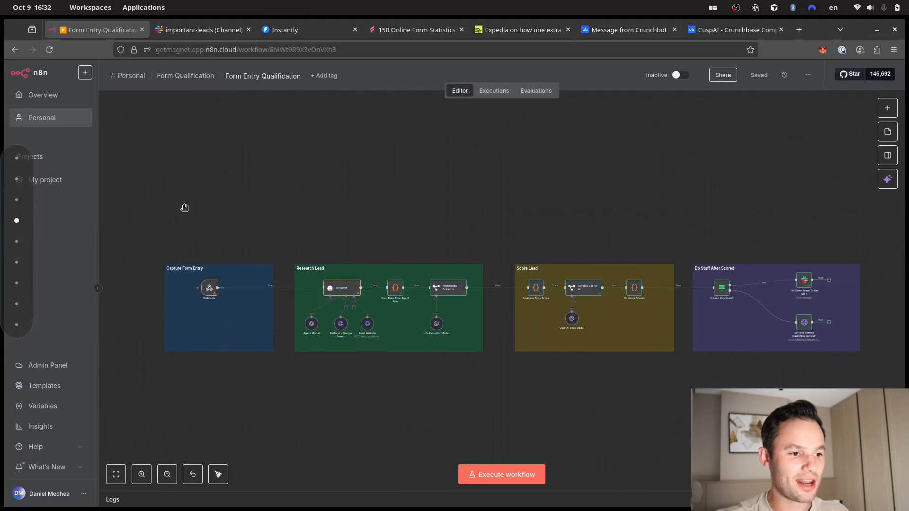
{"action": "scroll", "coordinate": [211, 230], "scroll_direction": "up", "scroll_amount": 5}
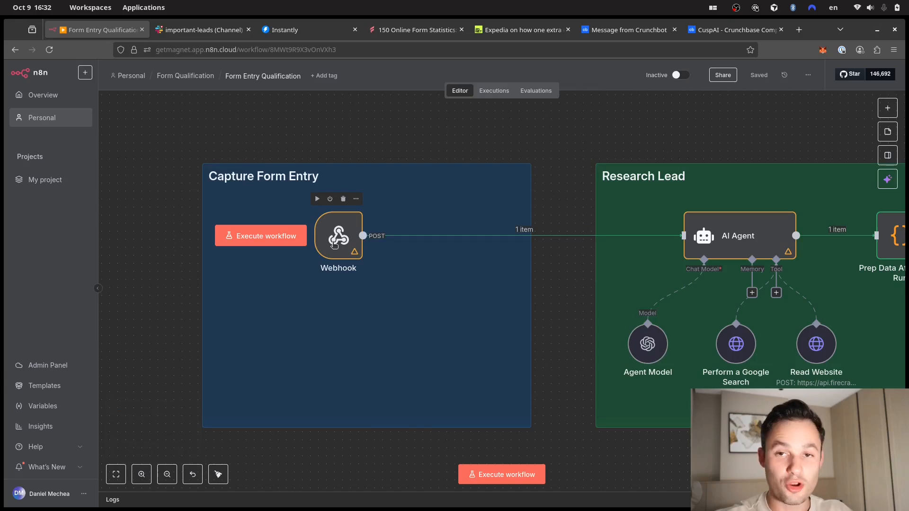
{"action": "left_click", "coordinate": [334, 244]}
{"action": "double_click", "coordinate": [334, 244]}
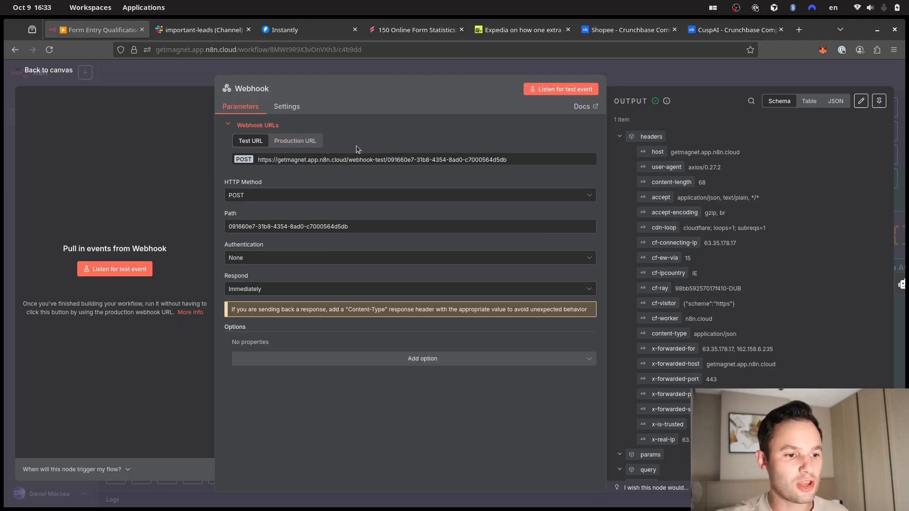
{"action": "left_click", "coordinate": [301, 142]}
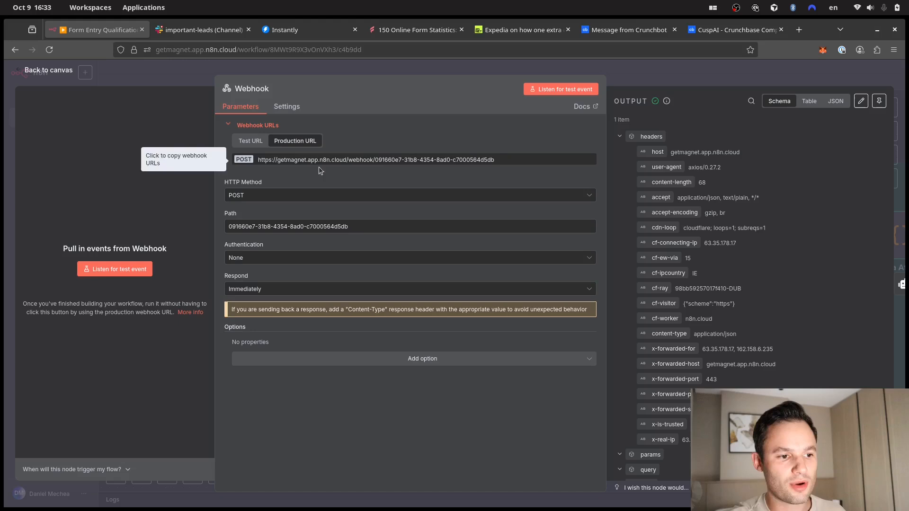
{"action": "left_click", "coordinate": [253, 140]}
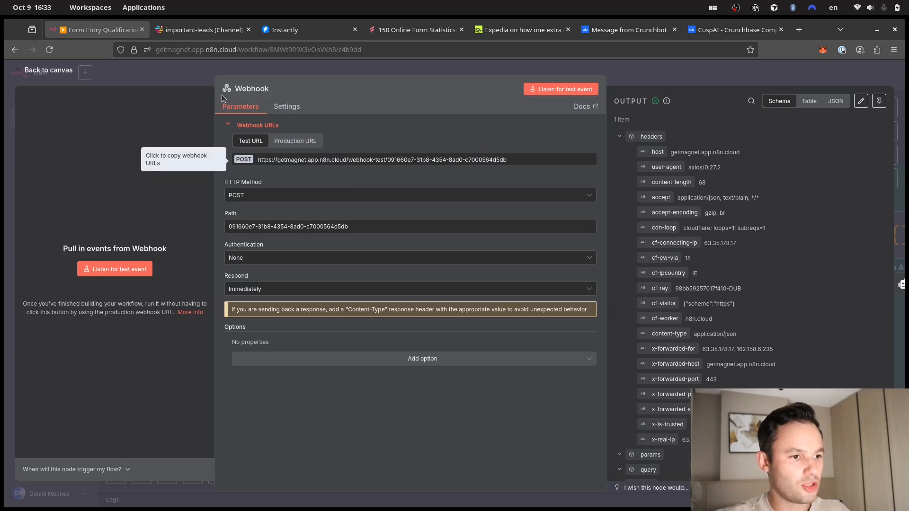
{"action": "key", "text": "super+3"}
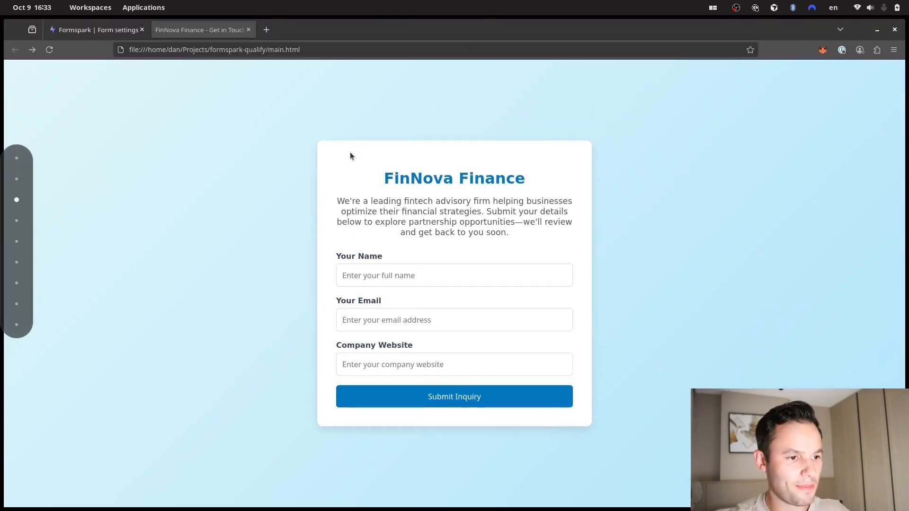
{"action": "left_click", "coordinate": [112, 29]}
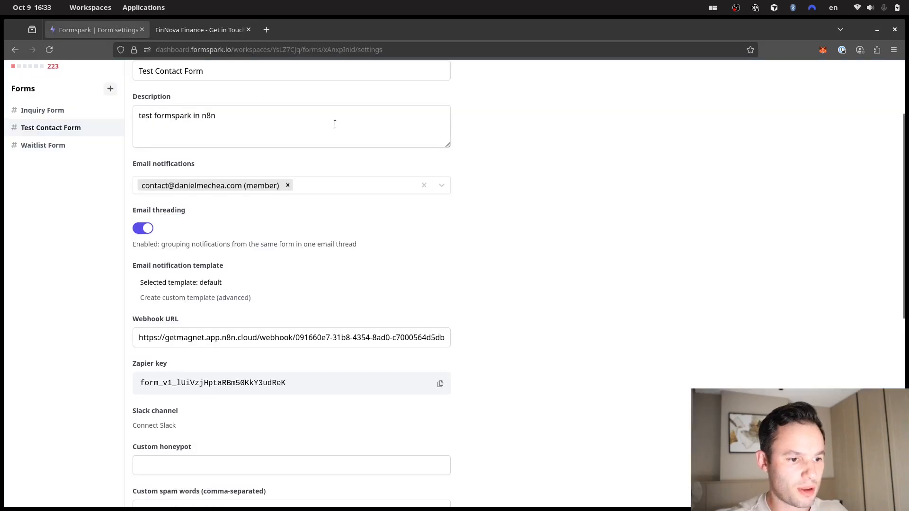
- Replace the Formspark webhook URL with the pasted n8n webhook-test address and save
{"action": "triple_click", "coordinate": [332, 338]}
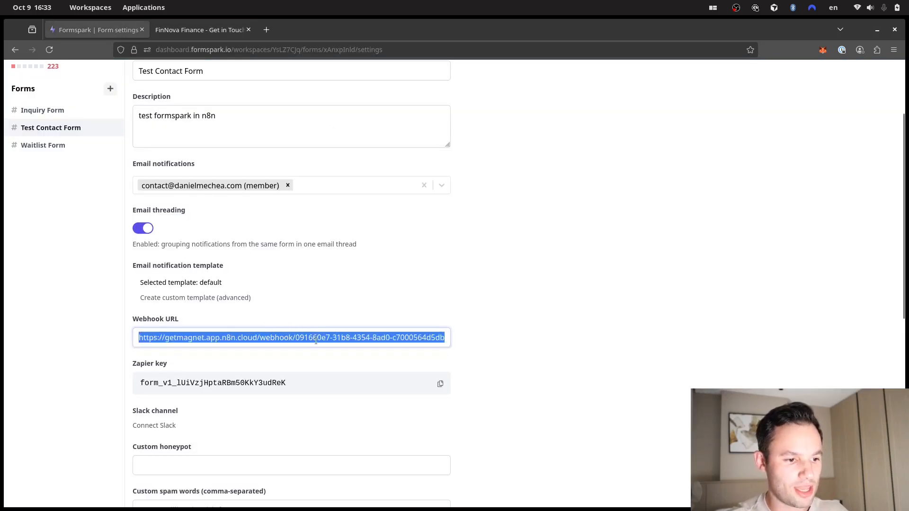
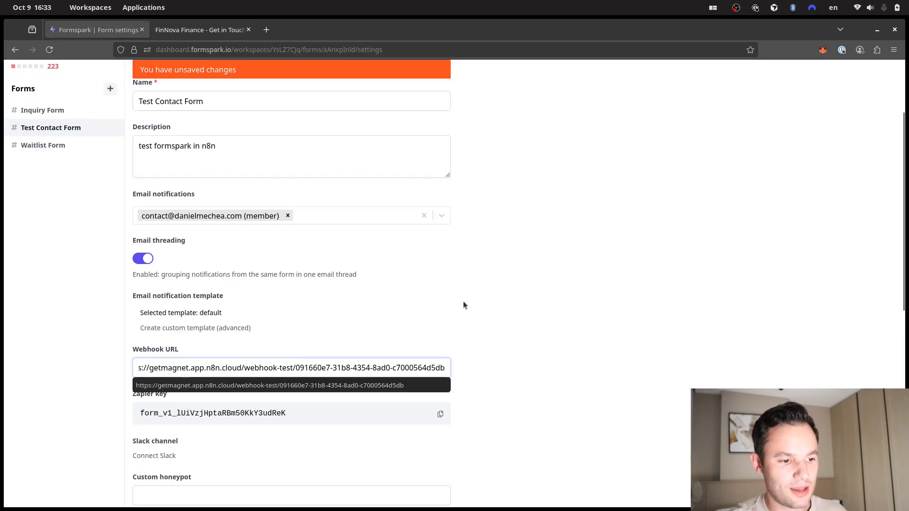
{"action": "left_click", "coordinate": [549, 277]}
{"action": "scroll", "coordinate": [263, 311], "scroll_direction": "down", "scroll_amount": 9}
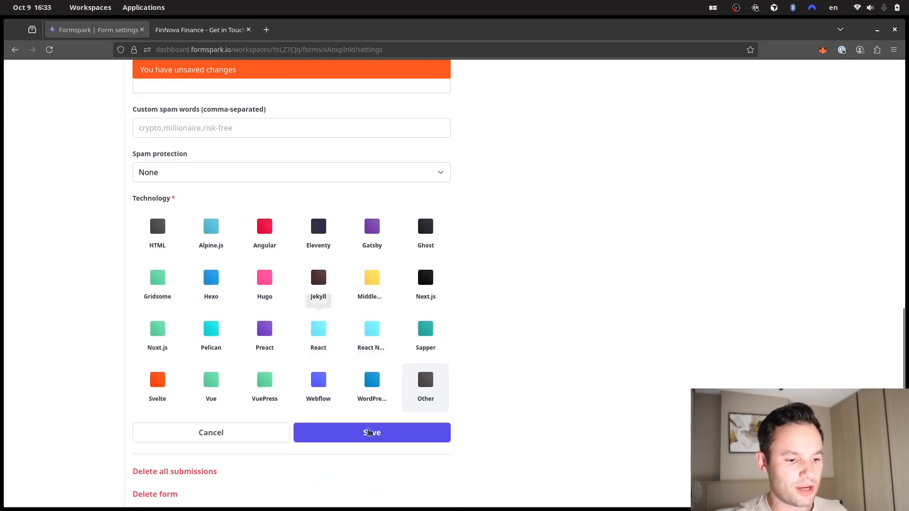
{"action": "left_click", "coordinate": [377, 435]}
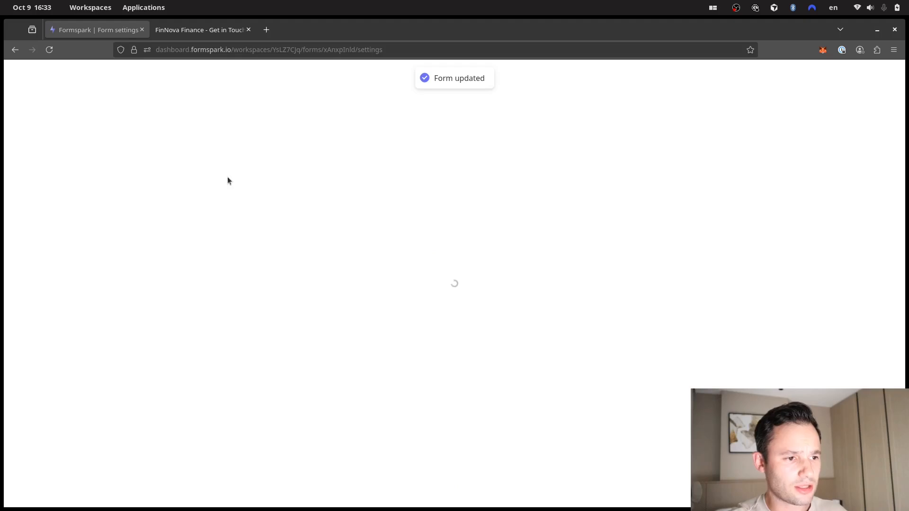
- Put the n8n Webhook node into listening mode for a test event
{"action": "left_click", "coordinate": [204, 37]}
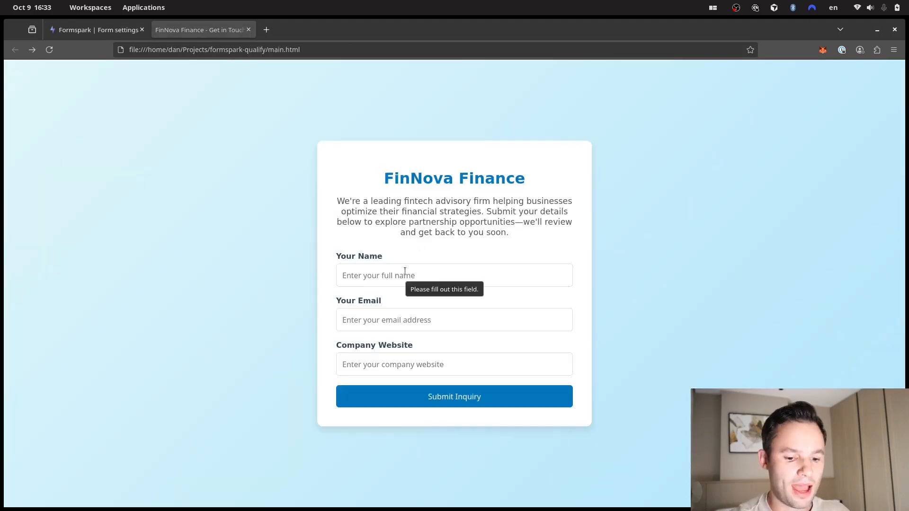
{"action": "key", "text": "alt+Tab"}
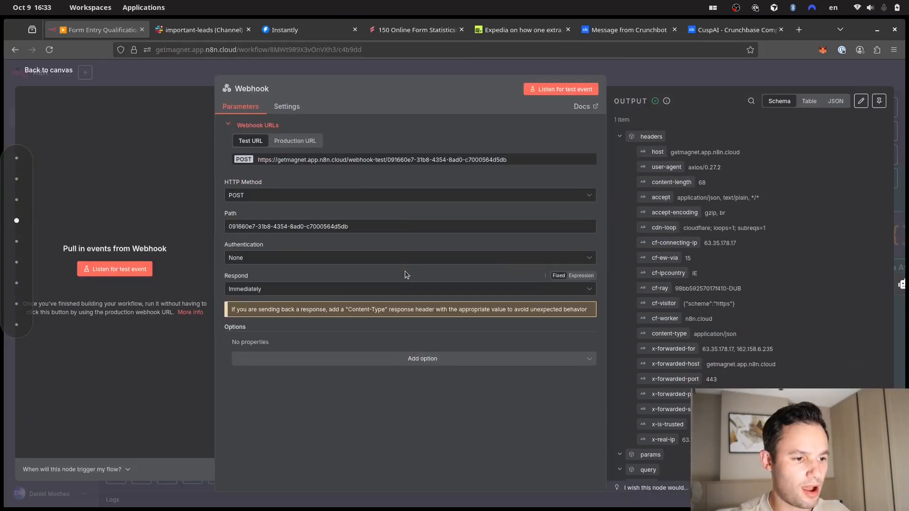
{"action": "left_click", "coordinate": [119, 269]}
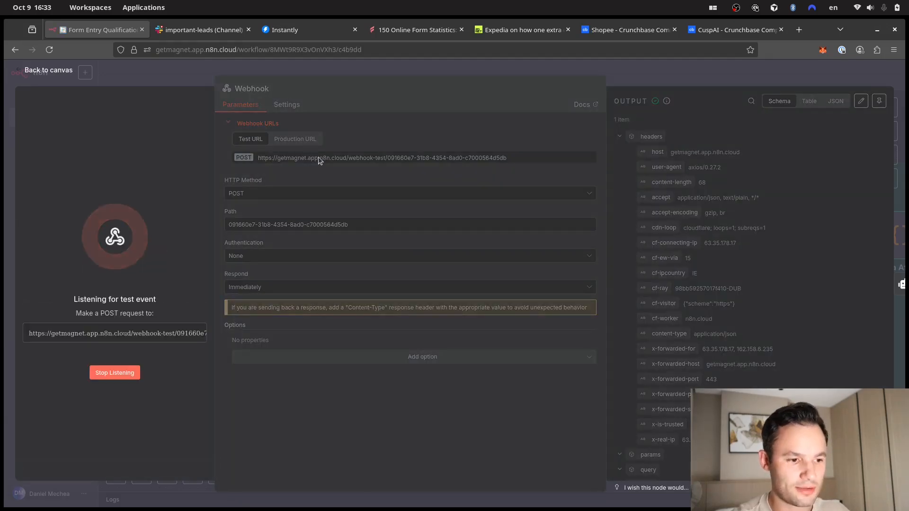
{"action": "key", "text": "alt+Tab"}
{"action": "left_click", "coordinate": [411, 276]}
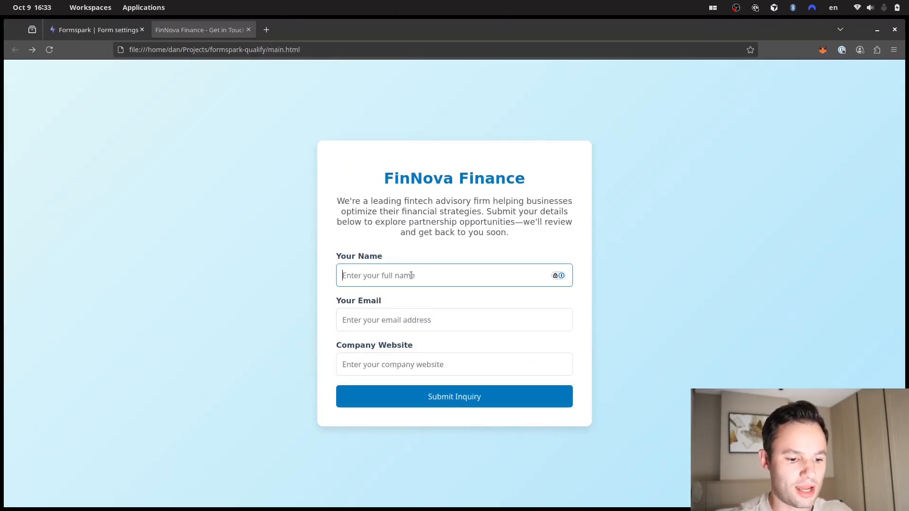
{"action": "type", "text": "john"}
{"action": "key", "text": "Escape"}
{"action": "key", "text": "Tab"}
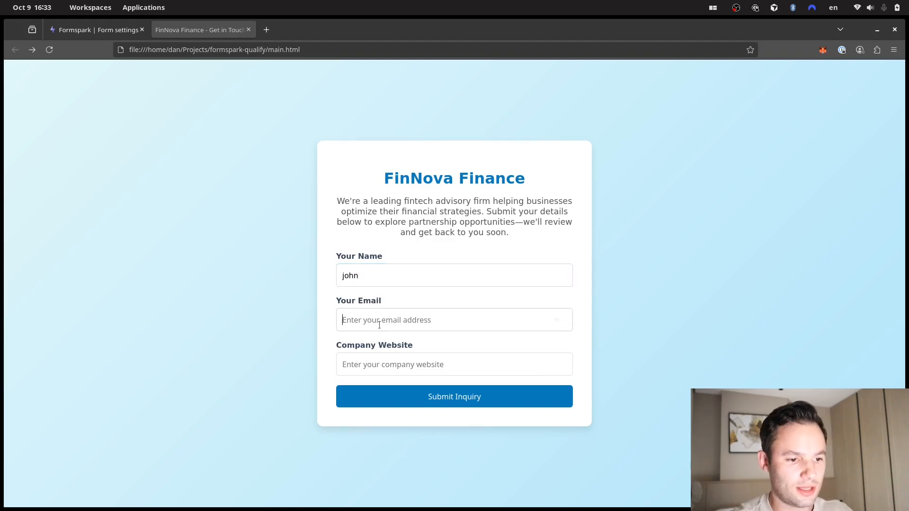
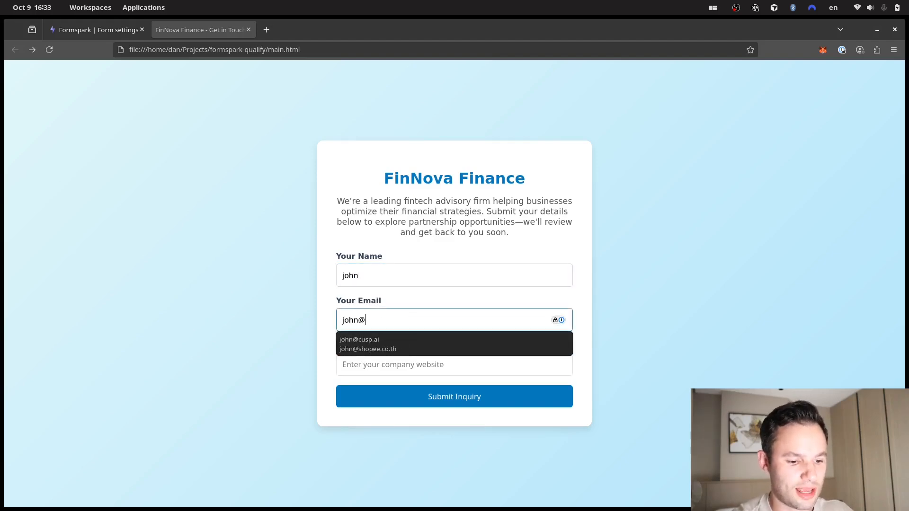
{"action": "key", "text": "Escape"}
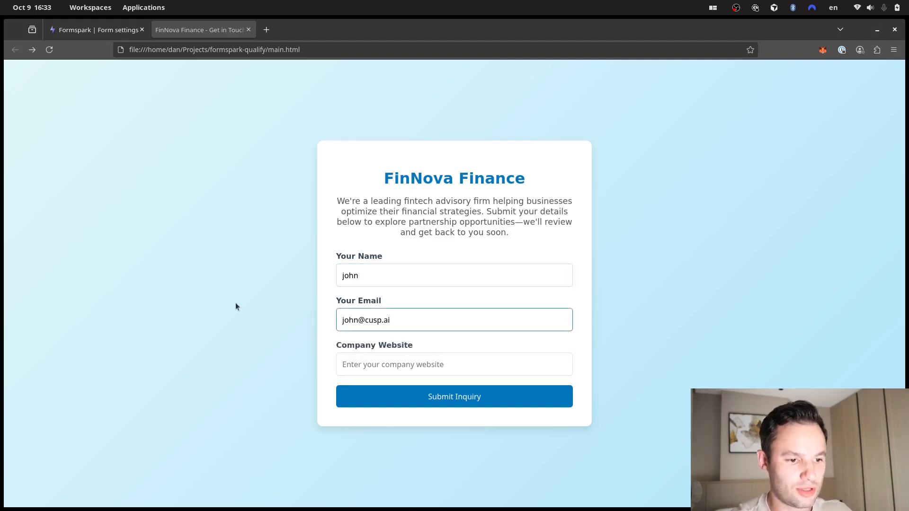
{"action": "left_click", "coordinate": [391, 366]}
{"action": "type", "text": "www."}
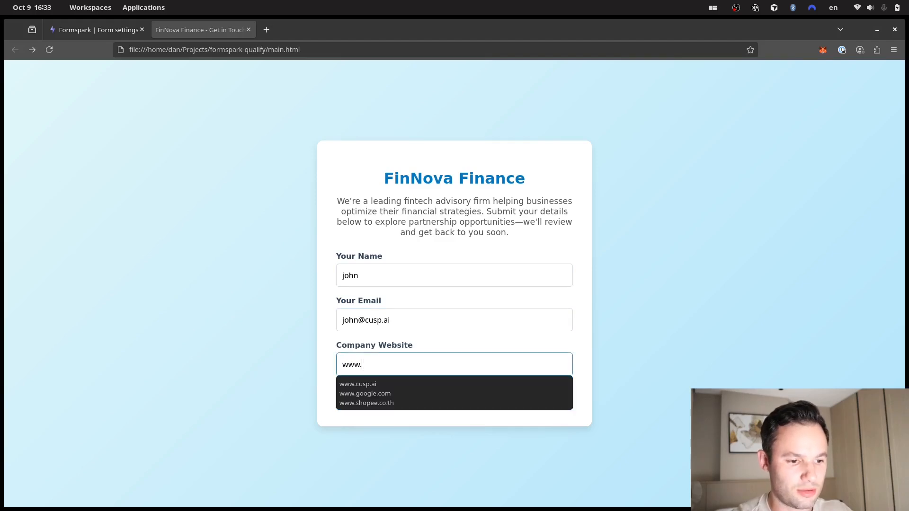
{"action": "type", "text": "cusp.ai"}
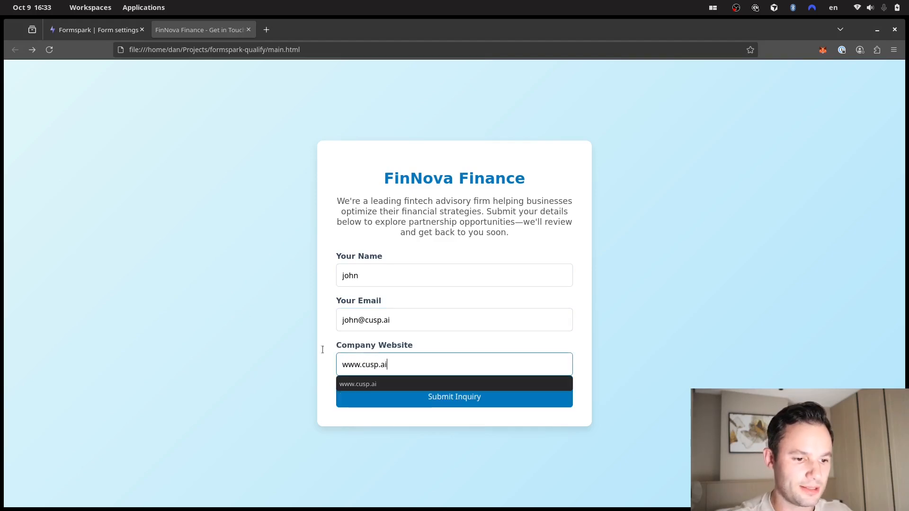
{"action": "key", "text": "Escape"}
{"action": "left_click", "coordinate": [448, 399]}
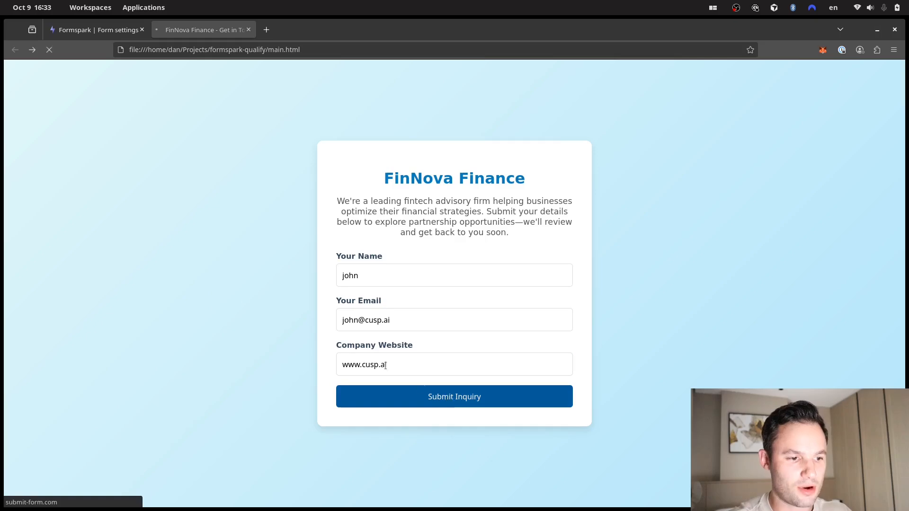
{"action": "key", "text": "alt+Tab"}
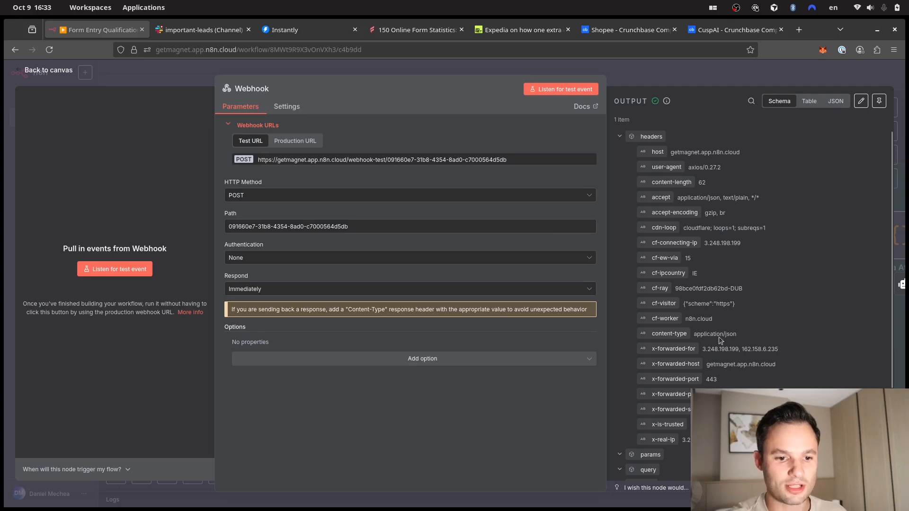
- Check the Webhook output's body fields for company, email and name, then return to the canvas
{"action": "scroll", "coordinate": [711, 257], "scroll_direction": "down", "scroll_amount": 1}
{"action": "scroll", "coordinate": [711, 256], "scroll_direction": "down", "scroll_amount": 4}
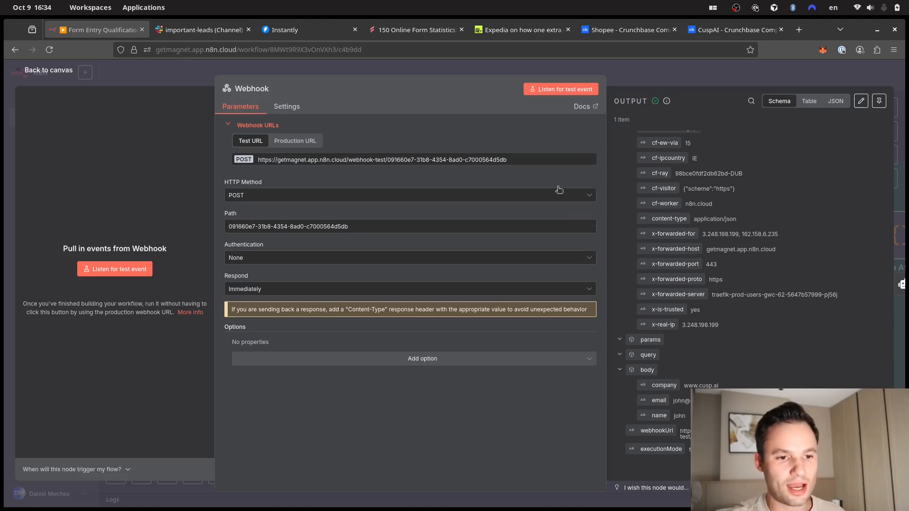
{"action": "left_click", "coordinate": [532, 73]}
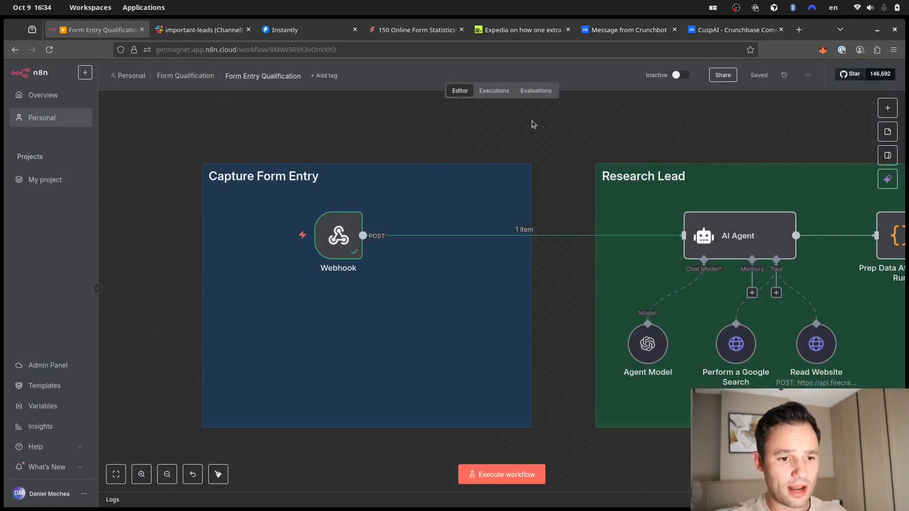
- Pan to the Research Lead group and open the AI Agent node's parameters
{"action": "left_click_drag", "start_coordinate": [576, 138], "coordinate": [286, 151]}
{"action": "left_click_drag", "start_coordinate": [429, 149], "coordinate": [390, 150]}
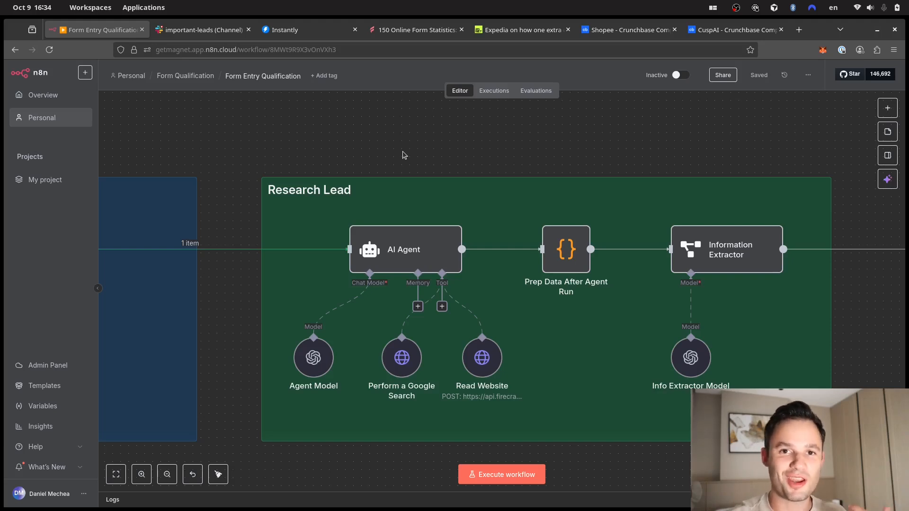
{"action": "left_click", "coordinate": [420, 244]}
{"action": "double_click", "coordinate": [420, 243]}
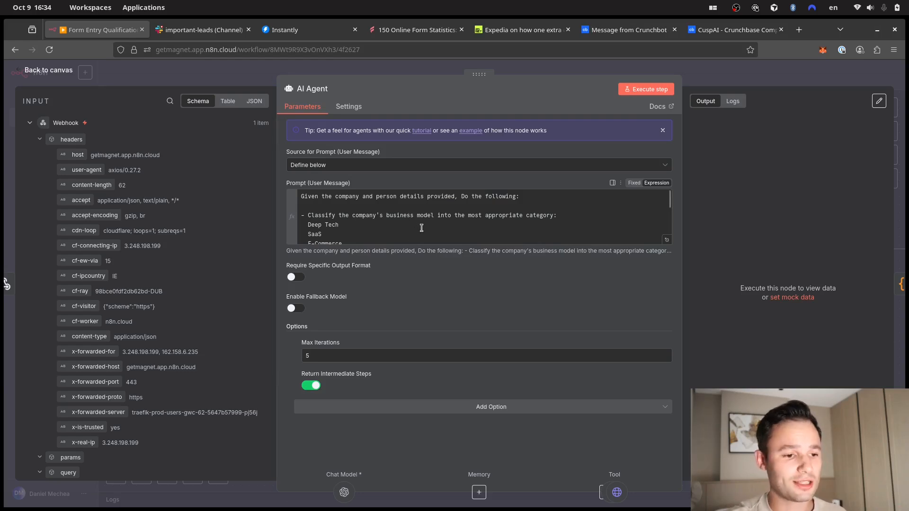
{"action": "left_click", "coordinate": [421, 226]}
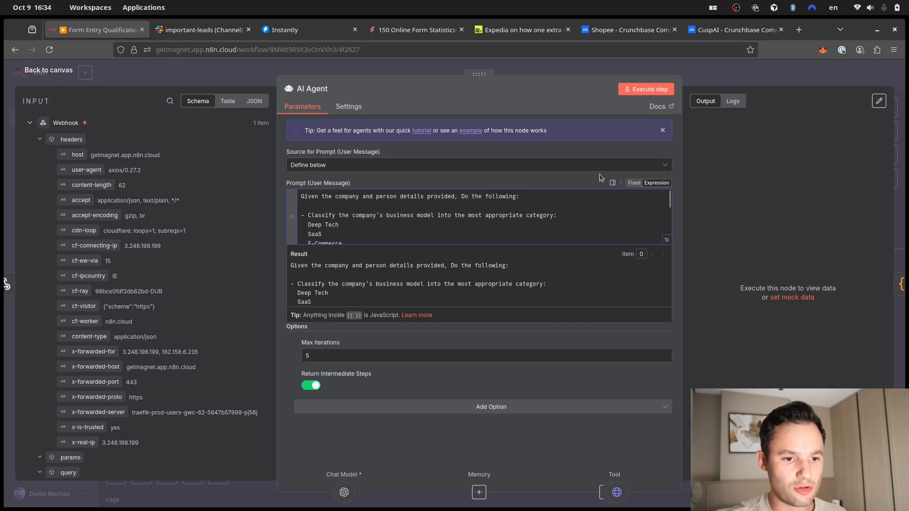
{"action": "left_click", "coordinate": [563, 185]}
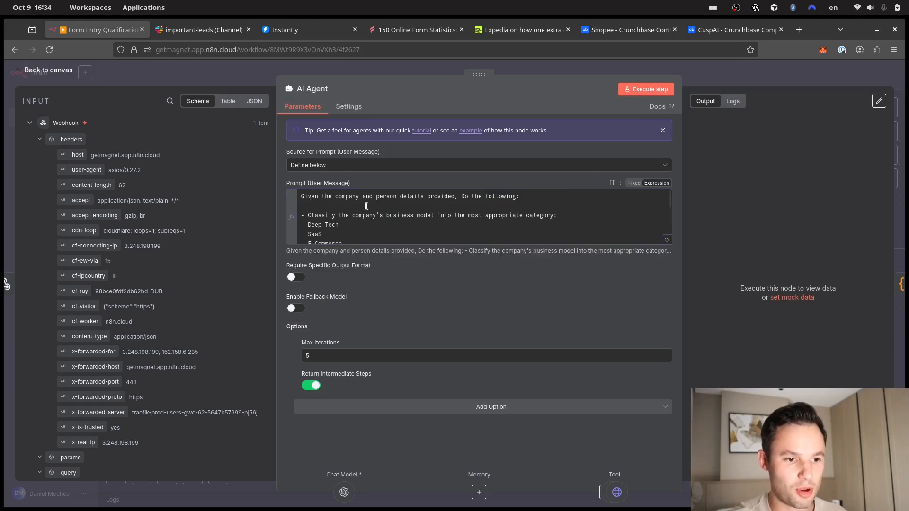
{"action": "scroll", "coordinate": [376, 209], "scroll_direction": "down", "scroll_amount": 5}
{"action": "scroll", "coordinate": [376, 210], "scroll_direction": "up", "scroll_amount": 5}
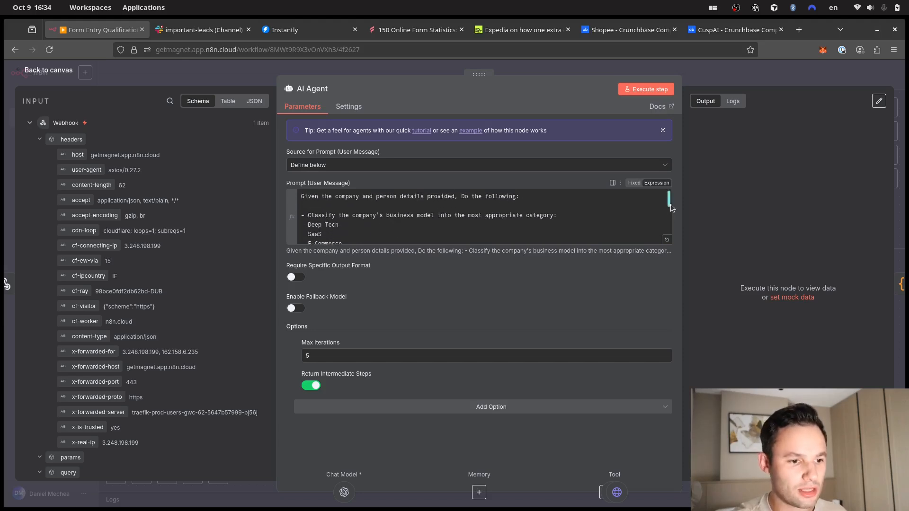
{"action": "left_click_drag", "start_coordinate": [671, 203], "coordinate": [673, 211]}
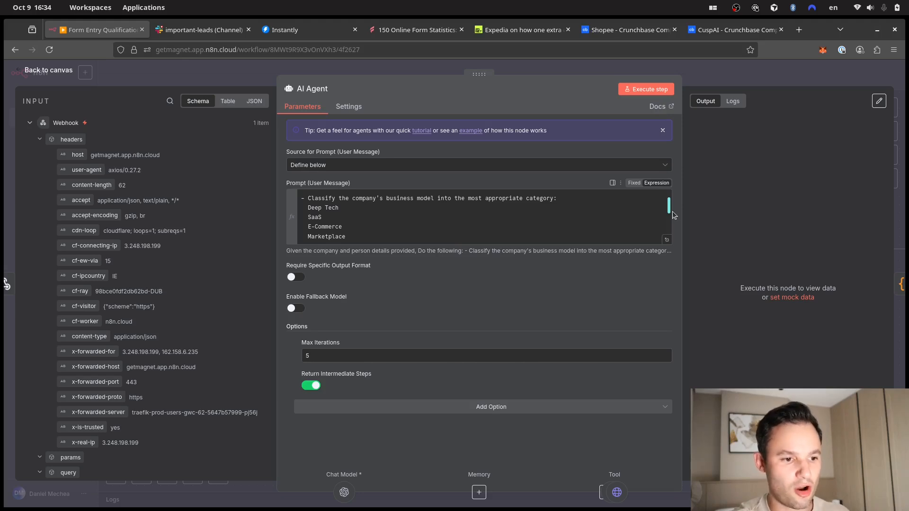
{"action": "left_click_drag", "start_coordinate": [672, 212], "coordinate": [675, 212]}
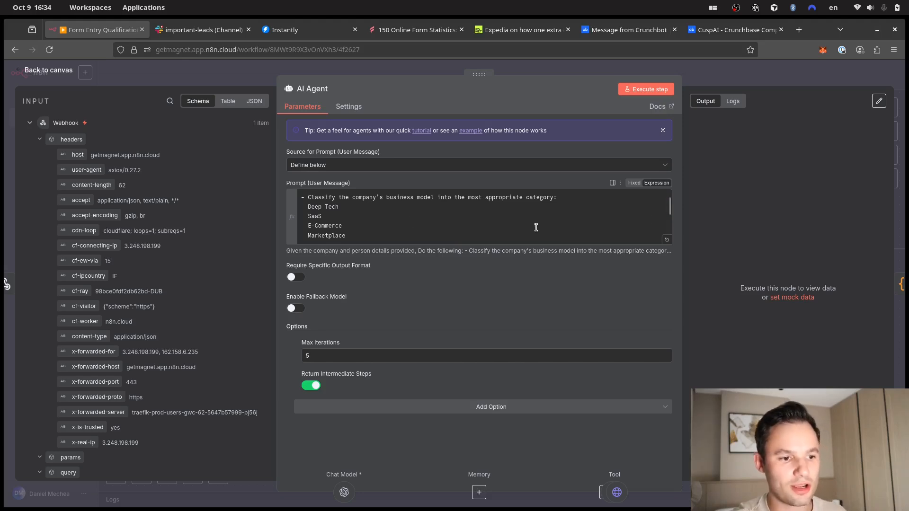
{"action": "left_click", "coordinate": [370, 209]}
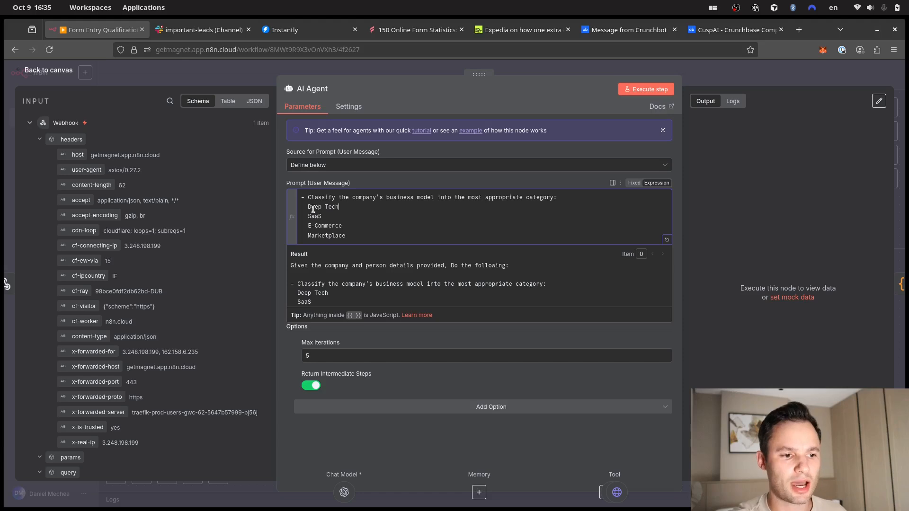
{"action": "left_click_drag", "start_coordinate": [347, 208], "coordinate": [310, 207]}
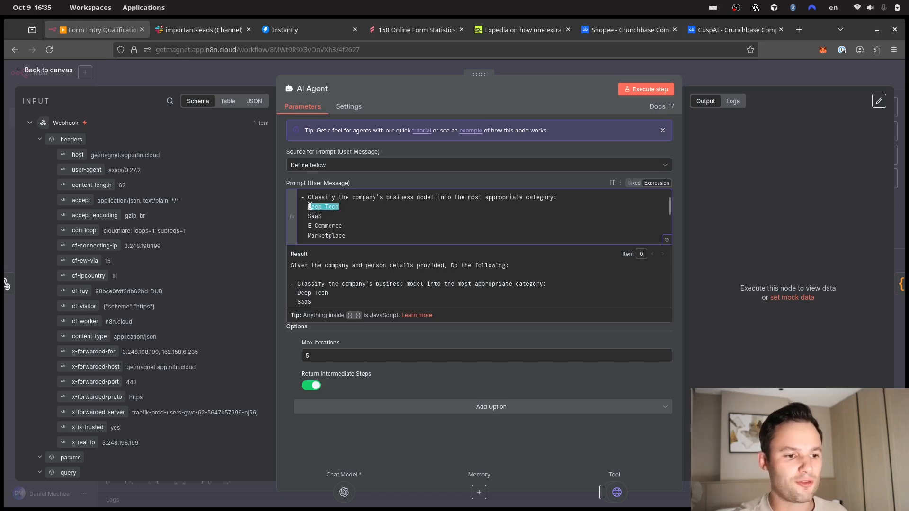
{"action": "left_click", "coordinate": [310, 207]}
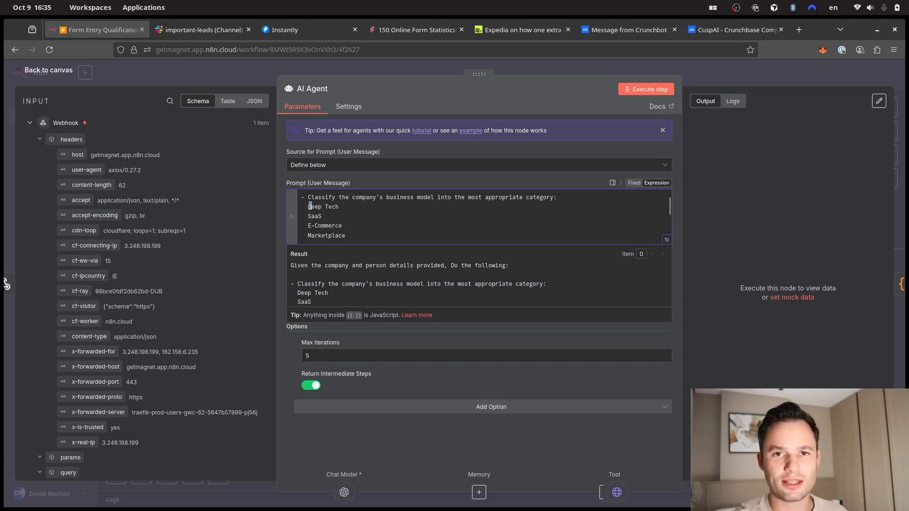
{"action": "left_click", "coordinate": [347, 219]}
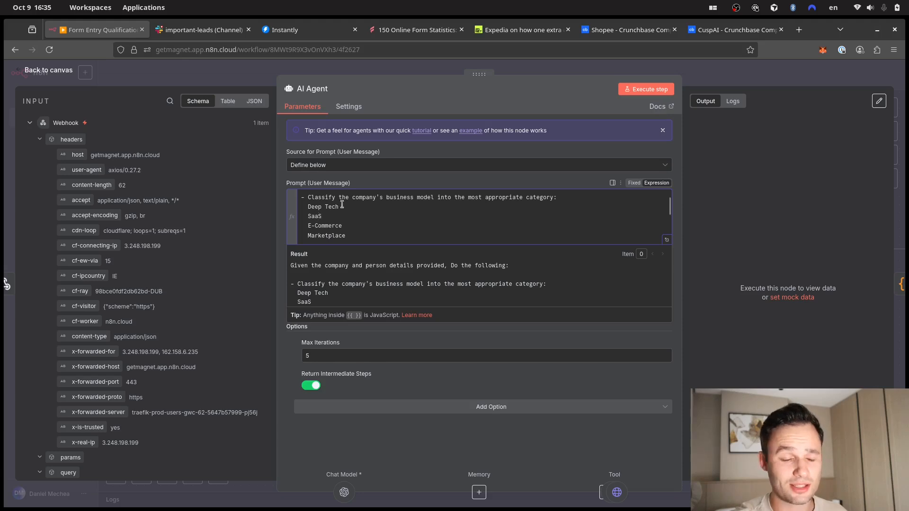
{"action": "left_click_drag", "start_coordinate": [341, 226], "coordinate": [305, 226]}
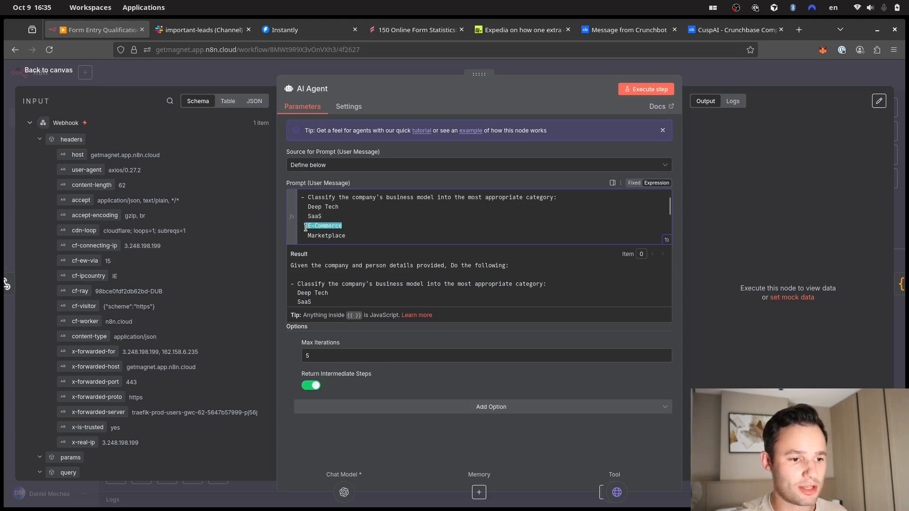
{"action": "left_click", "coordinate": [323, 226]}
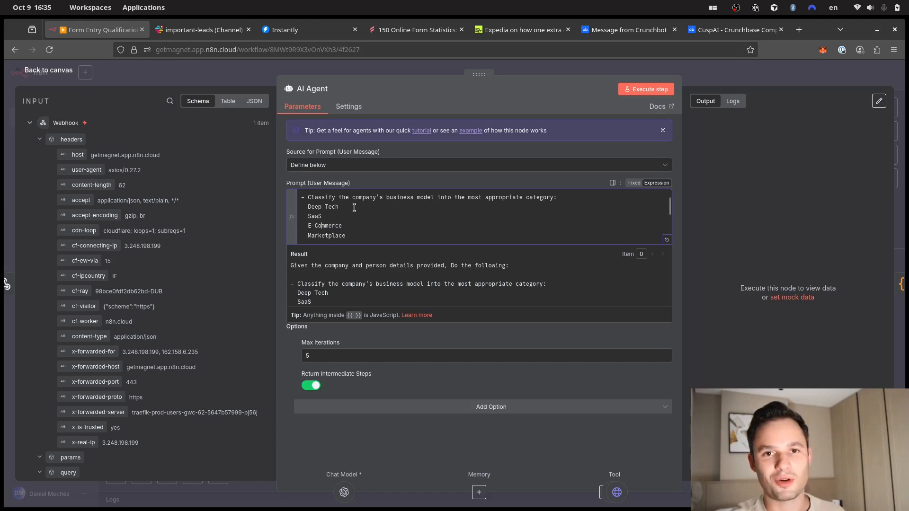
{"action": "scroll", "coordinate": [375, 216], "scroll_direction": "down", "scroll_amount": 3}
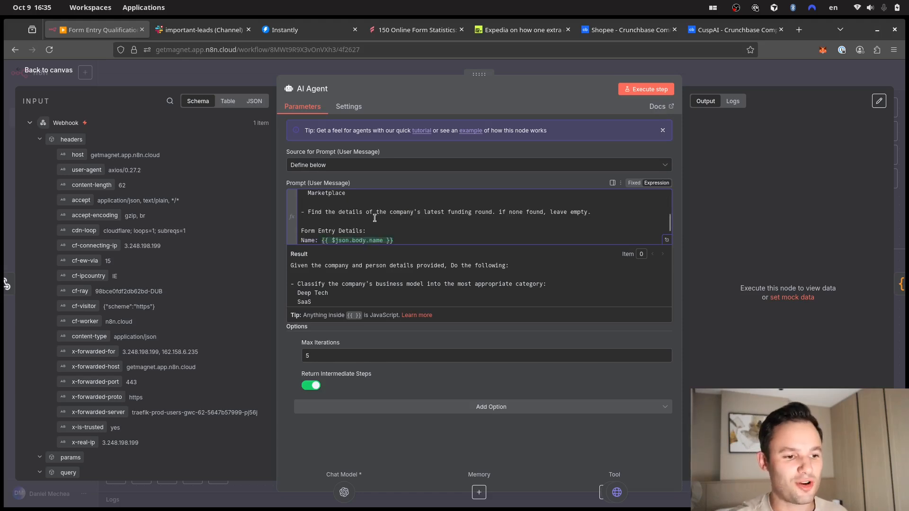
{"action": "scroll", "coordinate": [369, 219], "scroll_direction": "up", "scroll_amount": 3}
{"action": "scroll", "coordinate": [367, 221], "scroll_direction": "down", "scroll_amount": 3}
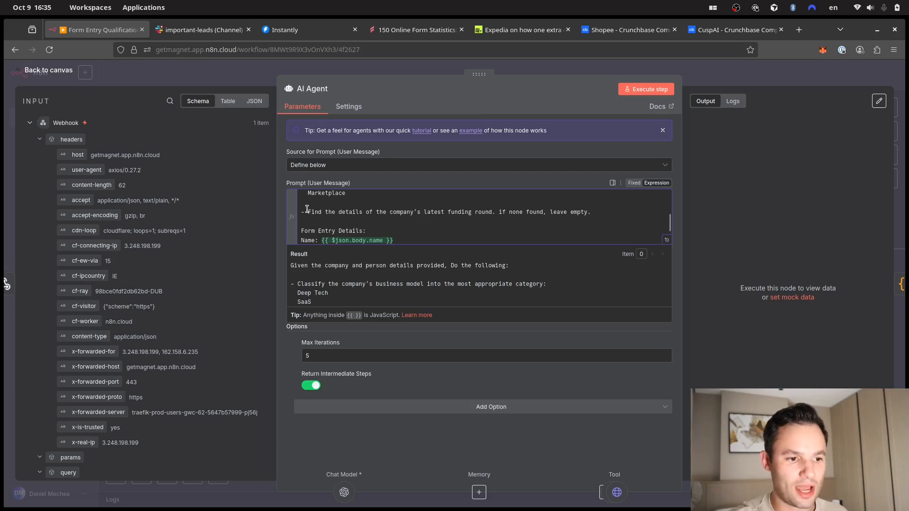
{"action": "left_click_drag", "start_coordinate": [309, 212], "coordinate": [466, 217]}
{"action": "left_click", "coordinate": [483, 214]}
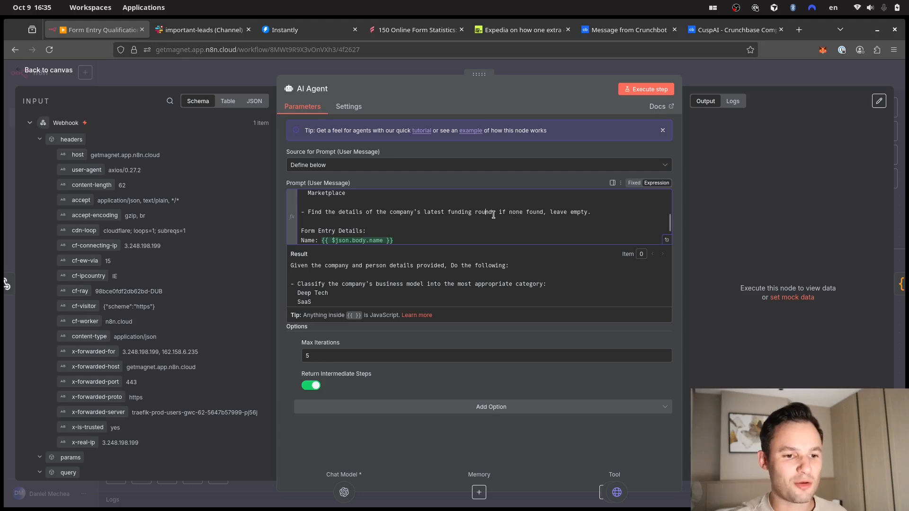
{"action": "scroll", "coordinate": [493, 215], "scroll_direction": "down", "scroll_amount": 2}
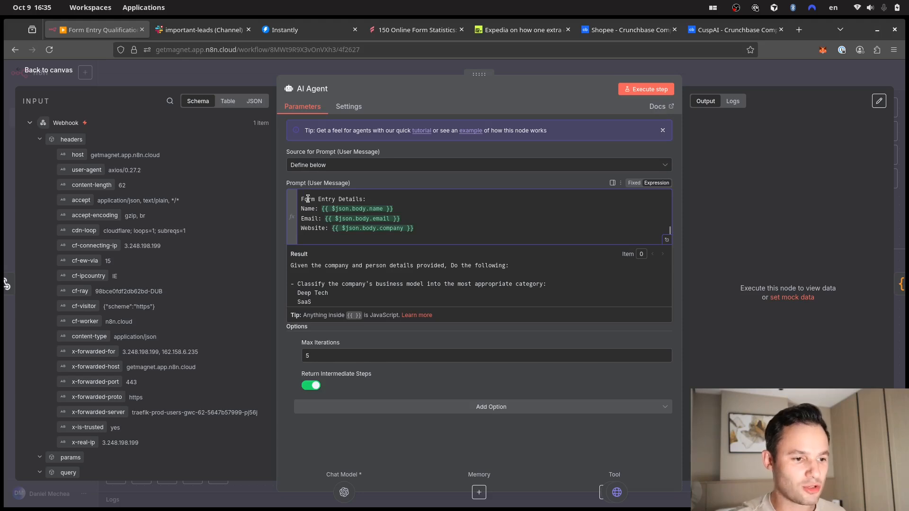
{"action": "scroll", "coordinate": [159, 401], "scroll_direction": "down", "scroll_amount": 3}
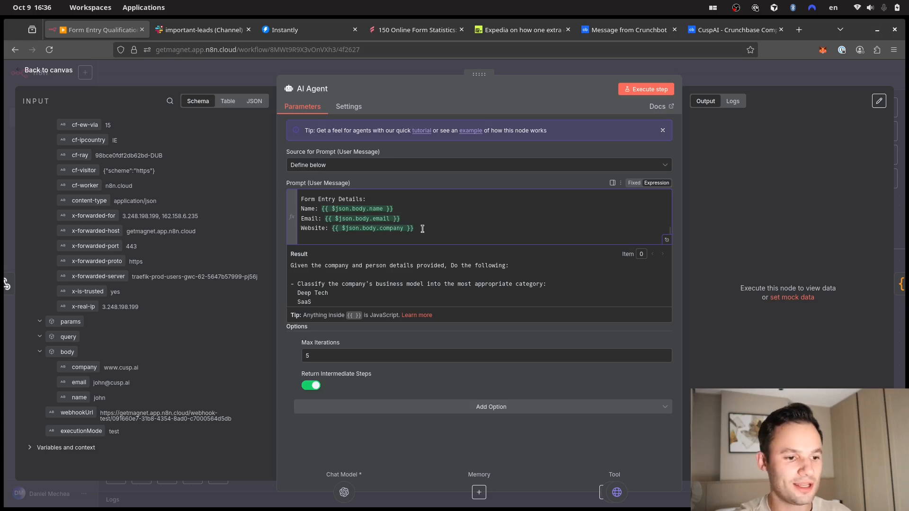
{"action": "scroll", "coordinate": [420, 283], "scroll_direction": "down", "scroll_amount": 1}
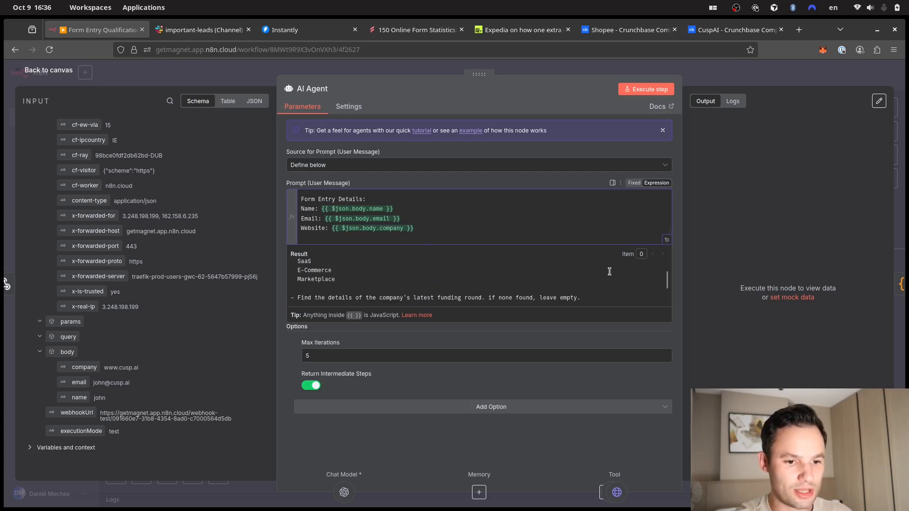
{"action": "scroll", "coordinate": [667, 283], "scroll_direction": "up", "scroll_amount": 3}
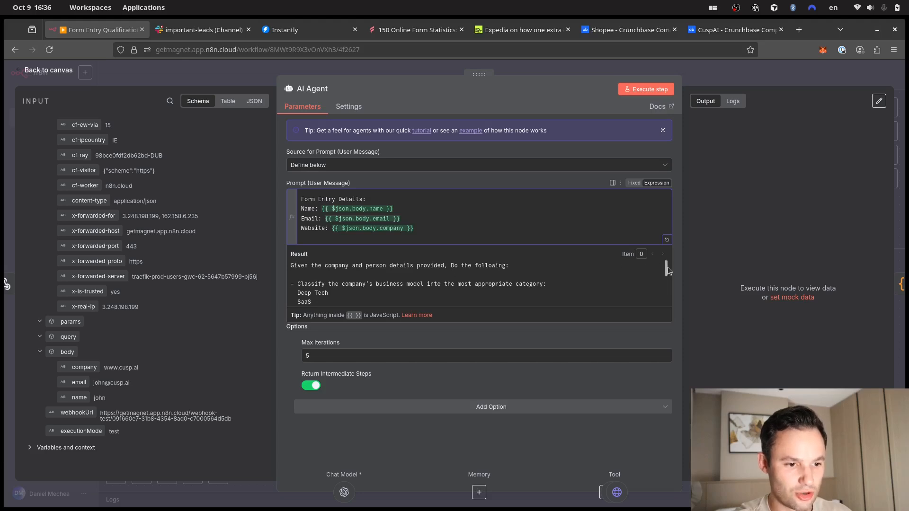
{"action": "left_click_drag", "start_coordinate": [666, 269], "coordinate": [650, 299]}
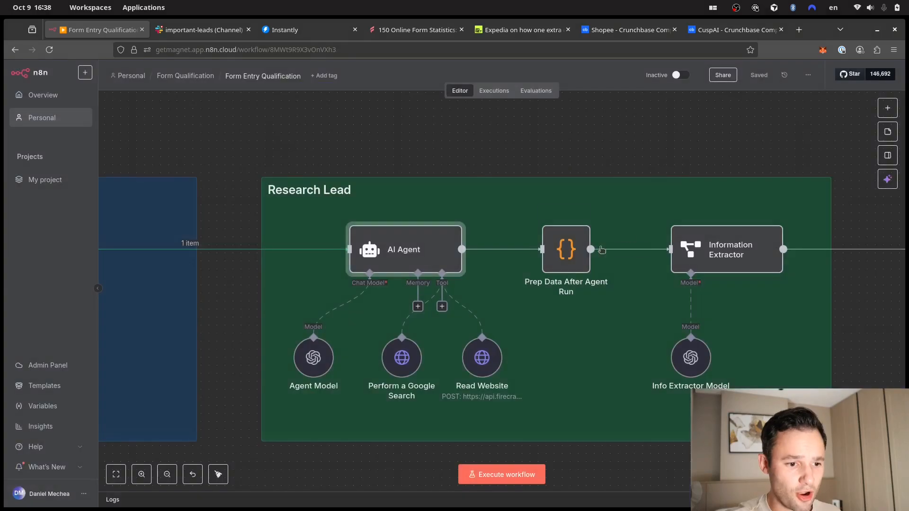
- Open the Perform a Google Search node to view its POST request to google.serper.dev/search
{"action": "left_click", "coordinate": [690, 82]}
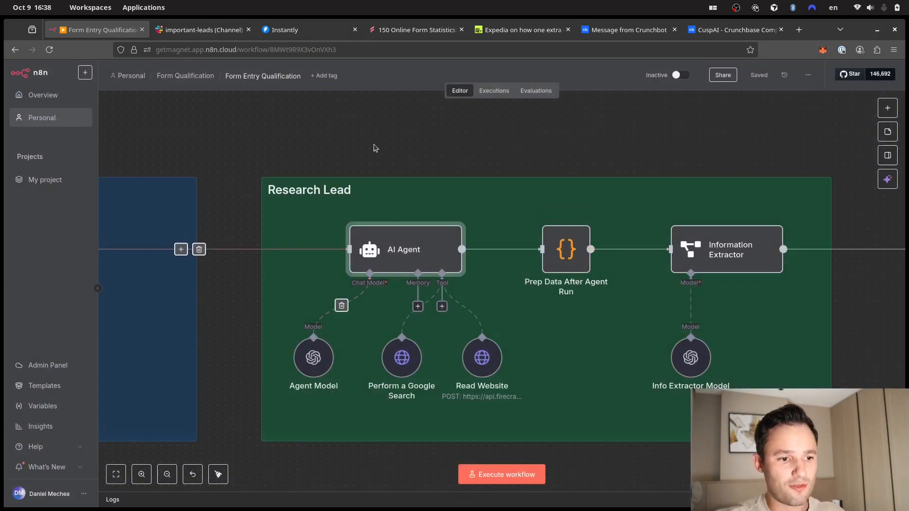
{"action": "scroll", "coordinate": [239, 321], "scroll_direction": "down", "scroll_amount": 1}
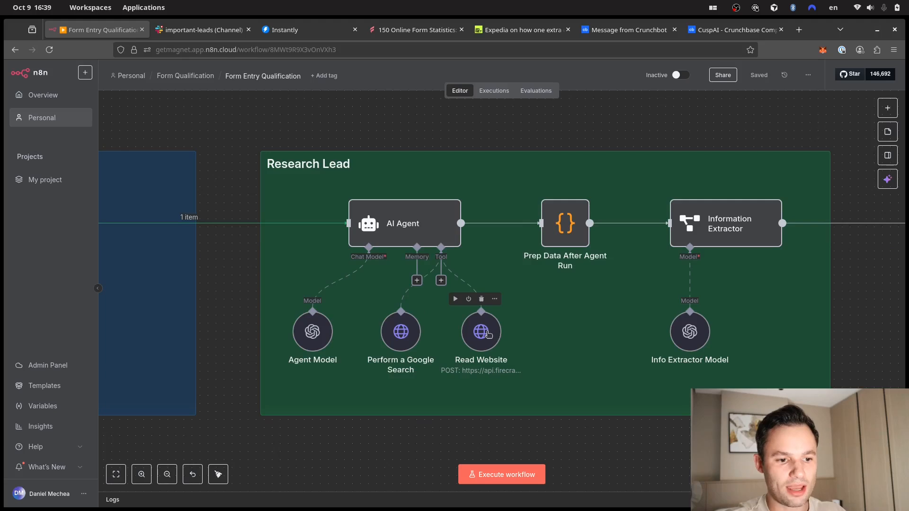
{"action": "left_click", "coordinate": [401, 334]}
{"action": "double_click", "coordinate": [401, 334]}
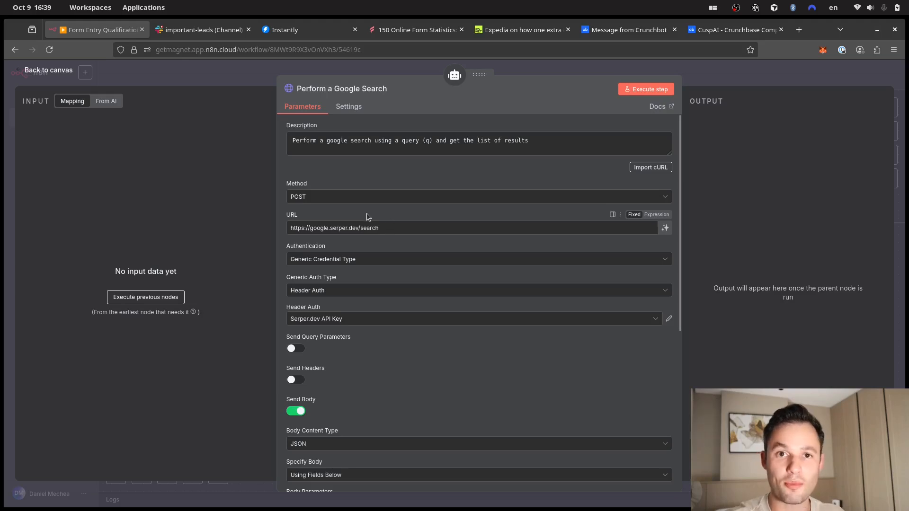
- Load serper.dev in a new tab and browse its Google Search API demo
{"action": "left_click", "coordinate": [799, 30]}
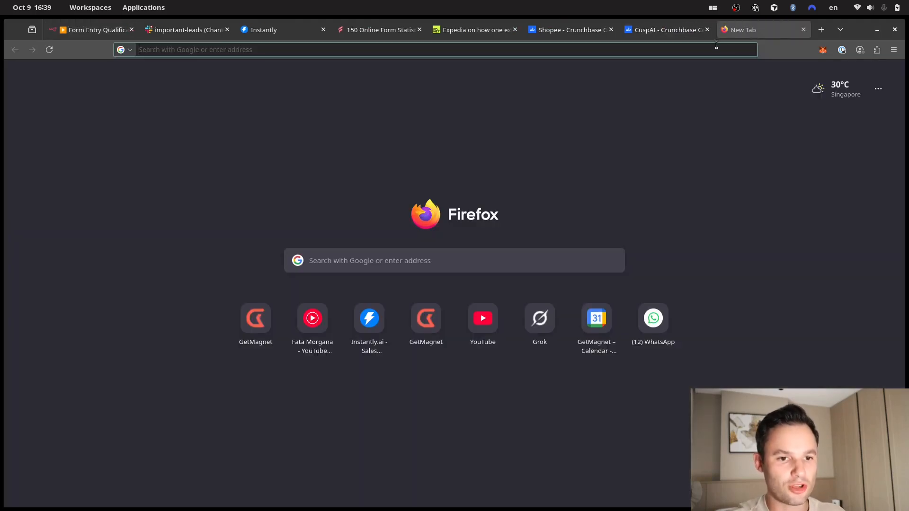
{"action": "type", "text": "serper.dev"}
{"action": "key", "text": "Return"}
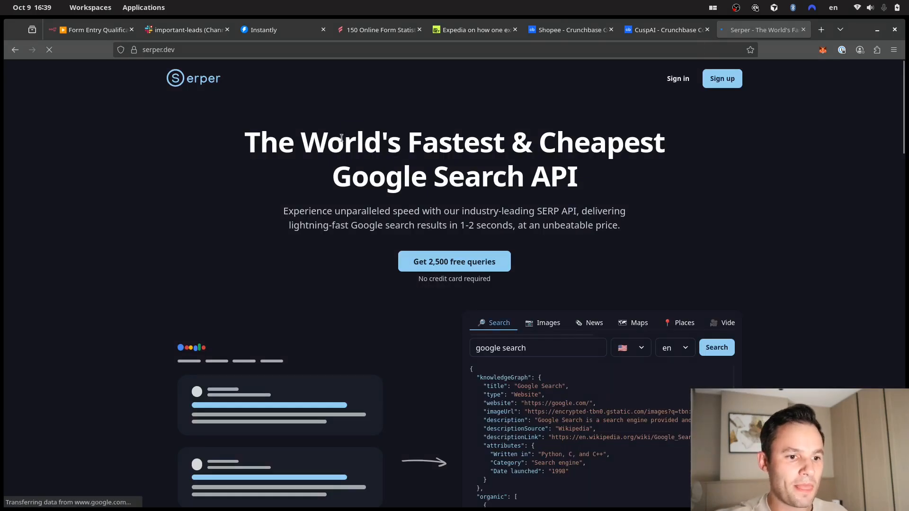
{"action": "left_click_drag", "start_coordinate": [357, 142], "coordinate": [279, 142]}
{"action": "left_click", "coordinate": [608, 178]}
{"action": "left_click", "coordinate": [342, 152]}
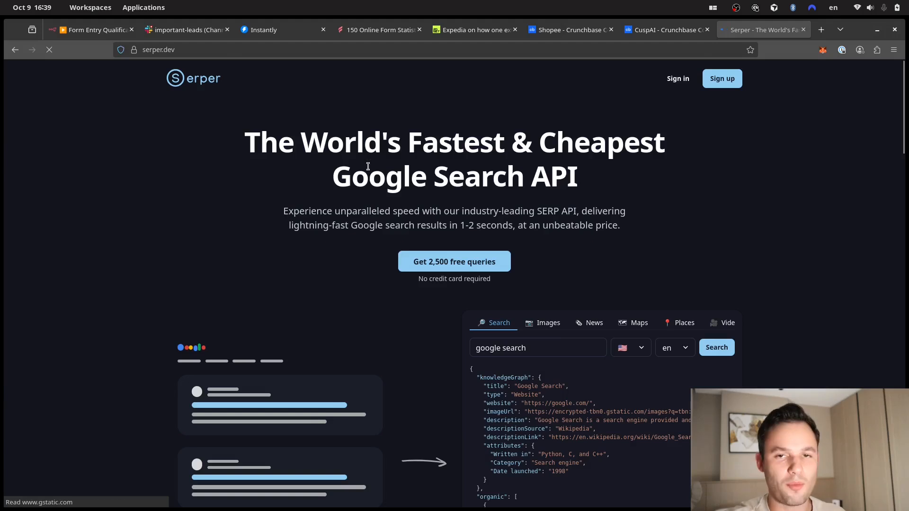
{"action": "scroll", "coordinate": [438, 283], "scroll_direction": "down", "scroll_amount": 3}
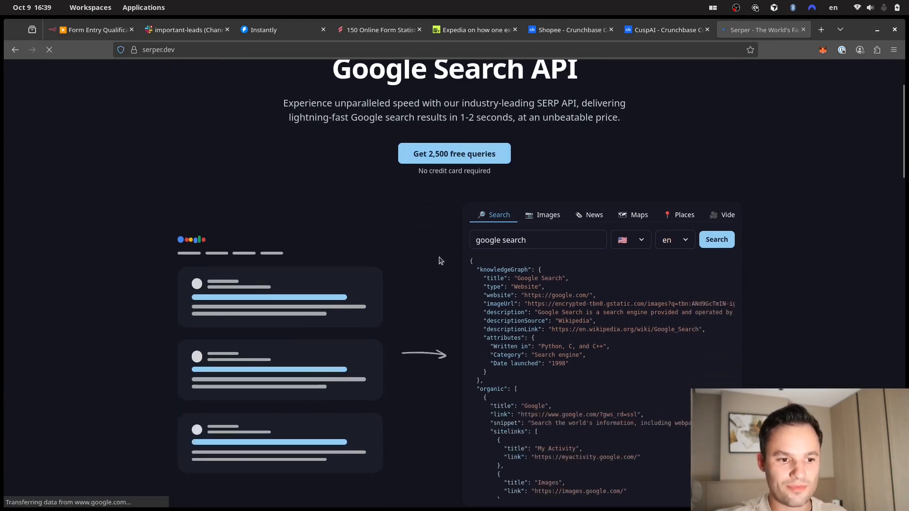
{"action": "scroll", "coordinate": [465, 264], "scroll_direction": "down", "scroll_amount": 3}
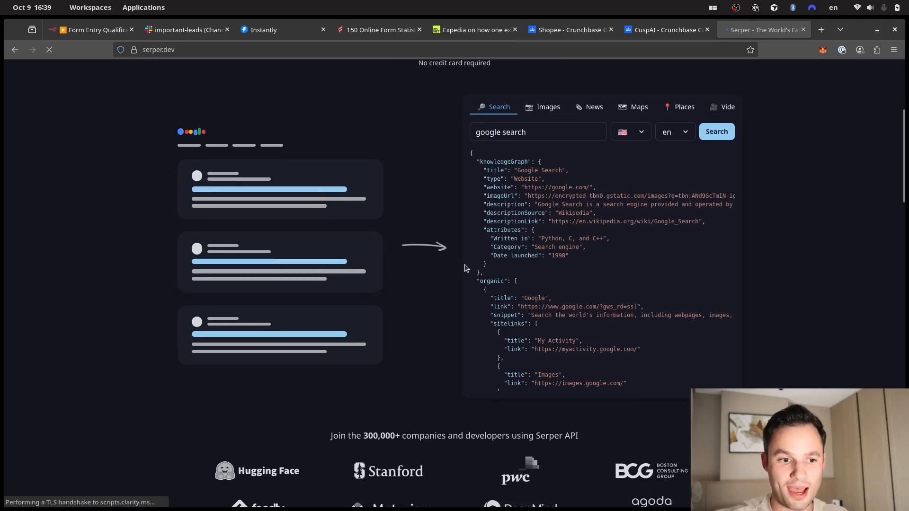
{"action": "scroll", "coordinate": [472, 258], "scroll_direction": "down", "scroll_amount": 3}
{"action": "scroll", "coordinate": [446, 243], "scroll_direction": "down", "scroll_amount": 3}
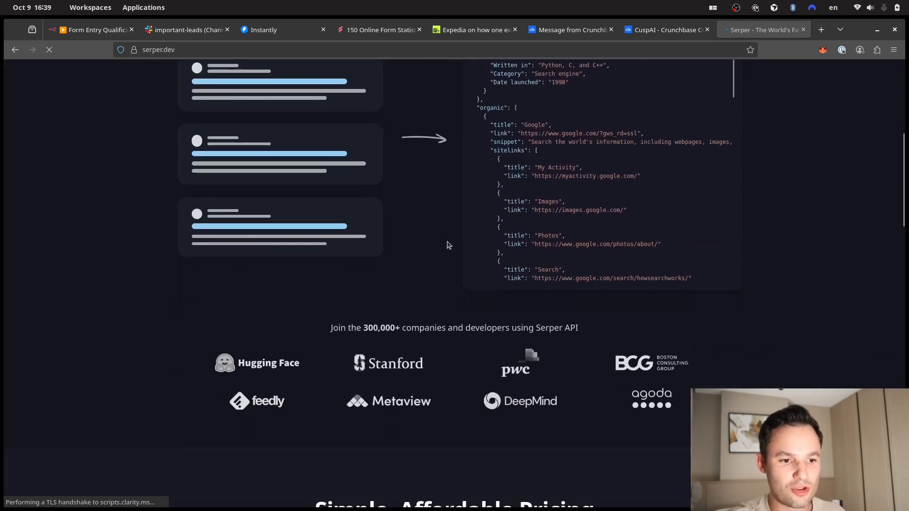
{"action": "scroll", "coordinate": [433, 236], "scroll_direction": "up", "scroll_amount": 3}
{"action": "scroll", "coordinate": [434, 236], "scroll_direction": "up", "scroll_amount": 2}
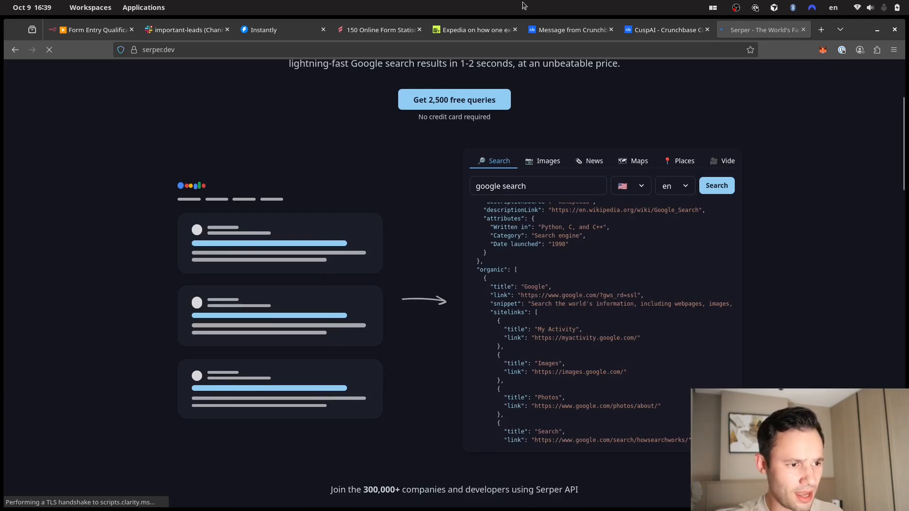
- Back in n8n, open the Read Website node's Firecrawl request settings
{"action": "left_click", "coordinate": [90, 30]}
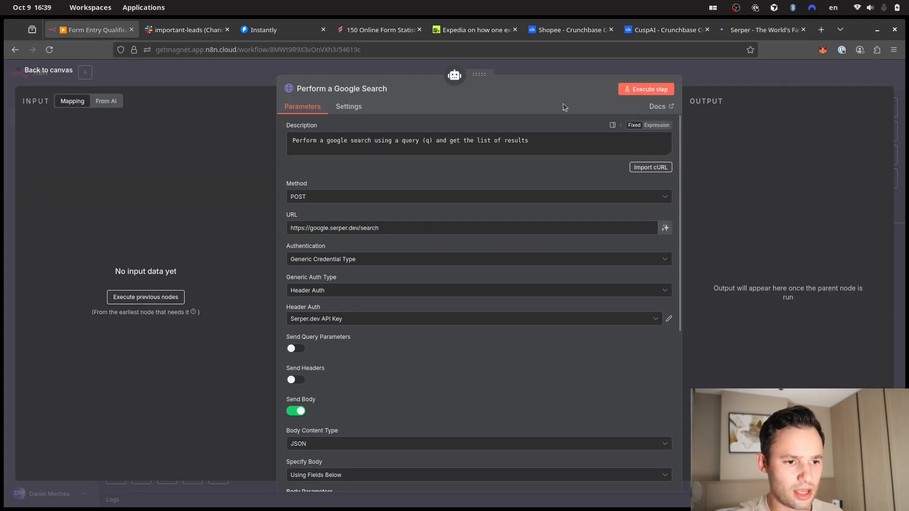
{"action": "left_click", "coordinate": [575, 67]}
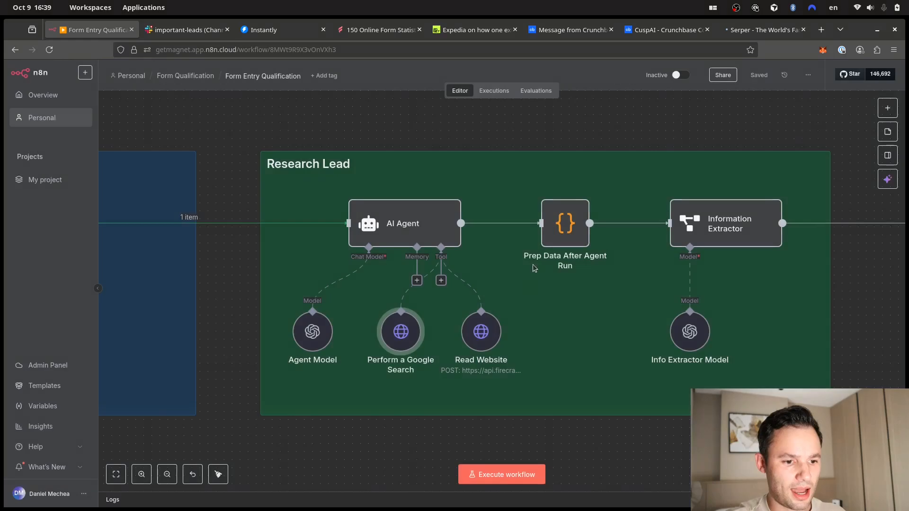
{"action": "left_click", "coordinate": [481, 339]}
{"action": "double_click", "coordinate": [481, 339]}
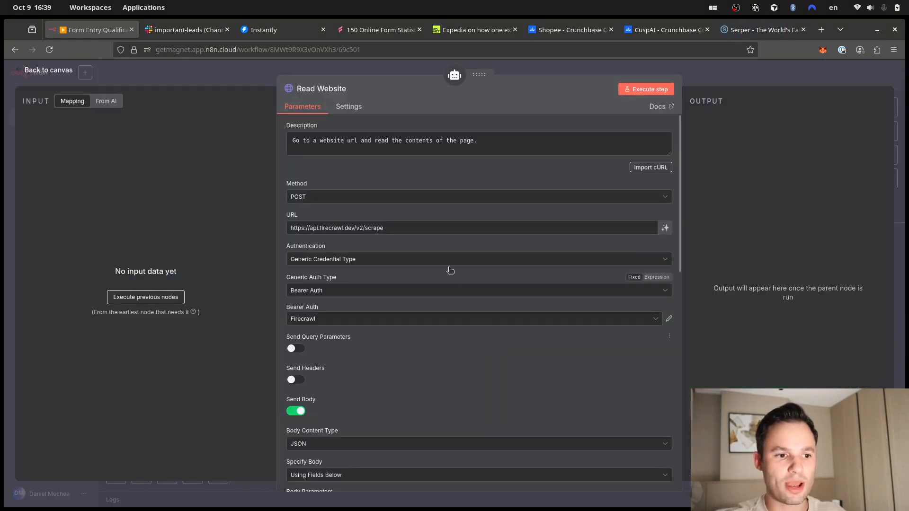
{"action": "left_click", "coordinate": [821, 29]}
- Load firecrawl.dev in the new tab
{"action": "type", "text": "firecra"}
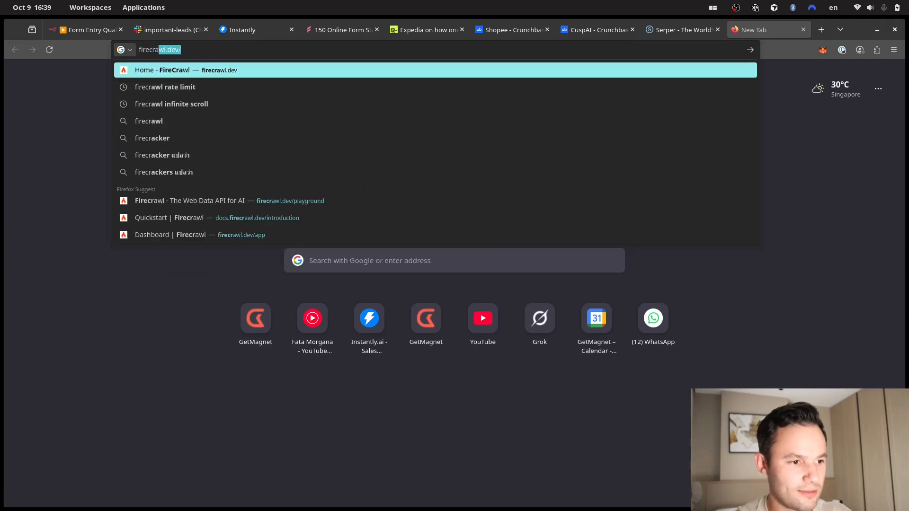
{"action": "key", "text": "Return"}
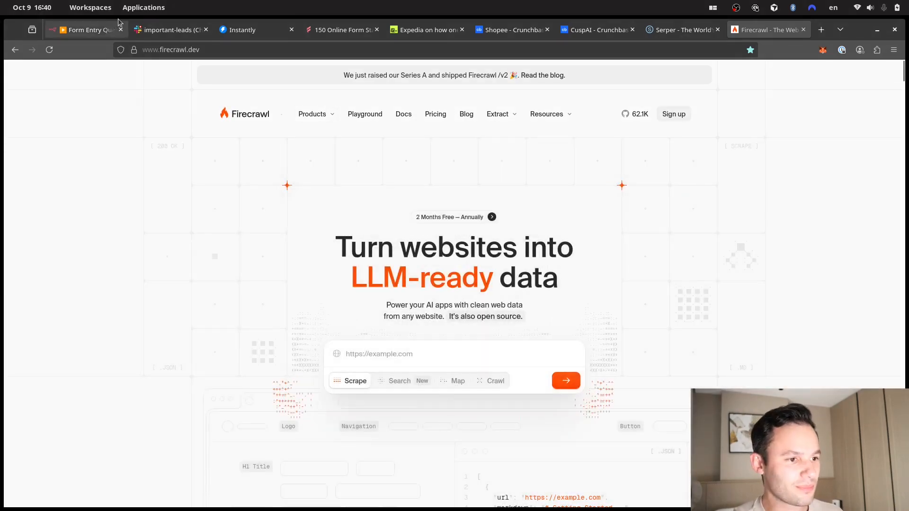
- Return to the n8n tab and scroll through the Read Website request parameters
{"action": "left_click", "coordinate": [90, 30]}
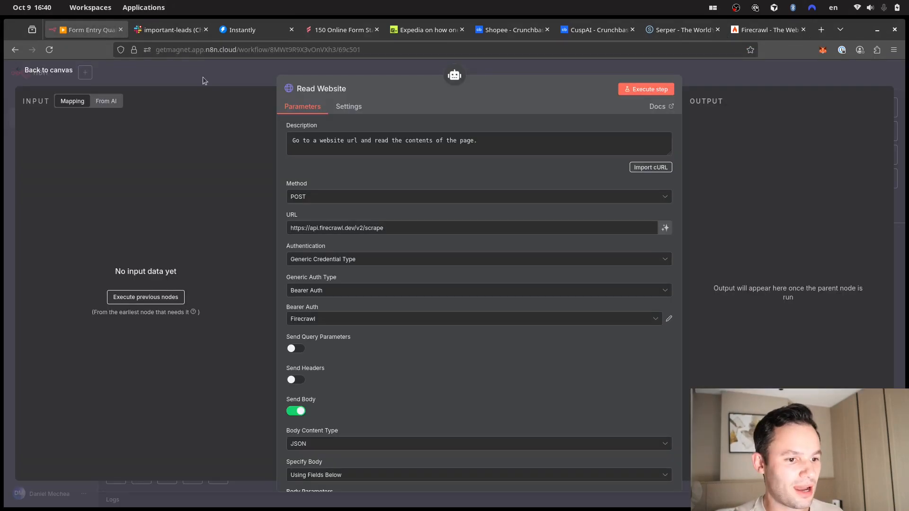
{"action": "left_click", "coordinate": [760, 34]}
{"action": "left_click", "coordinate": [645, 30]}
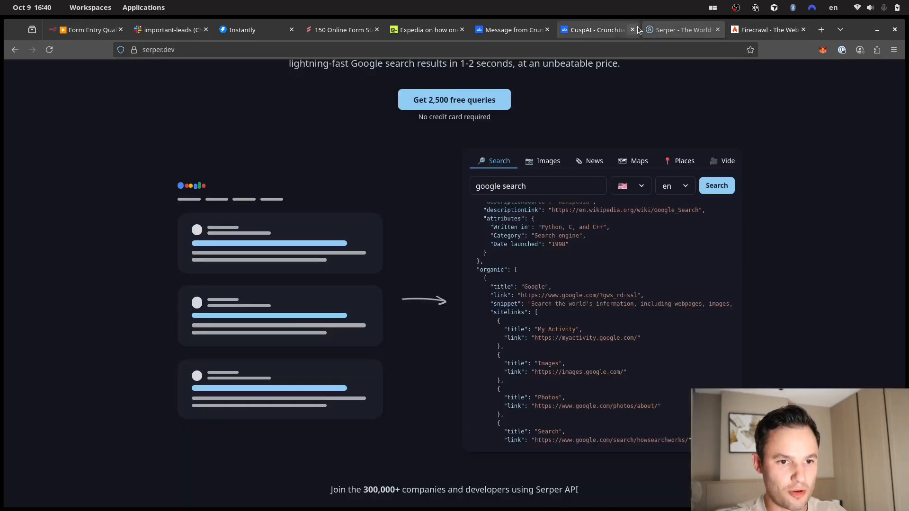
{"action": "left_click", "coordinate": [86, 30]}
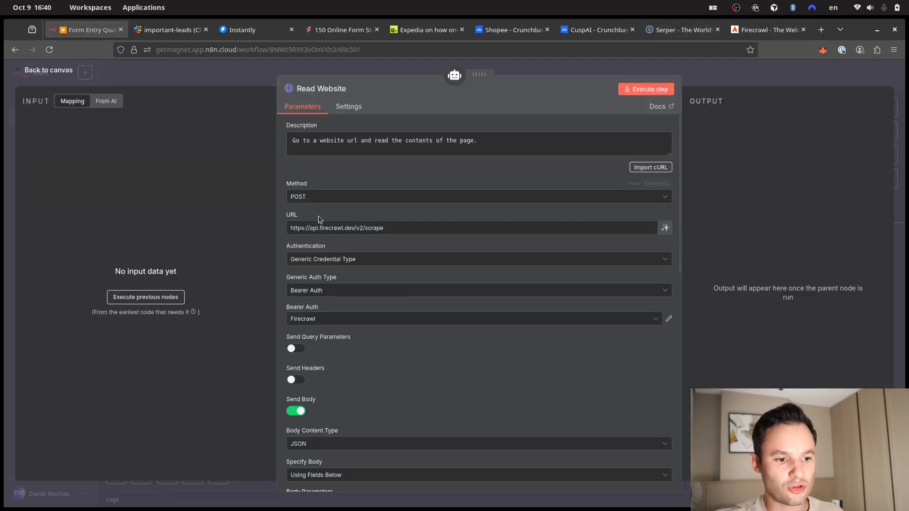
{"action": "scroll", "coordinate": [414, 381], "scroll_direction": "down", "scroll_amount": 3}
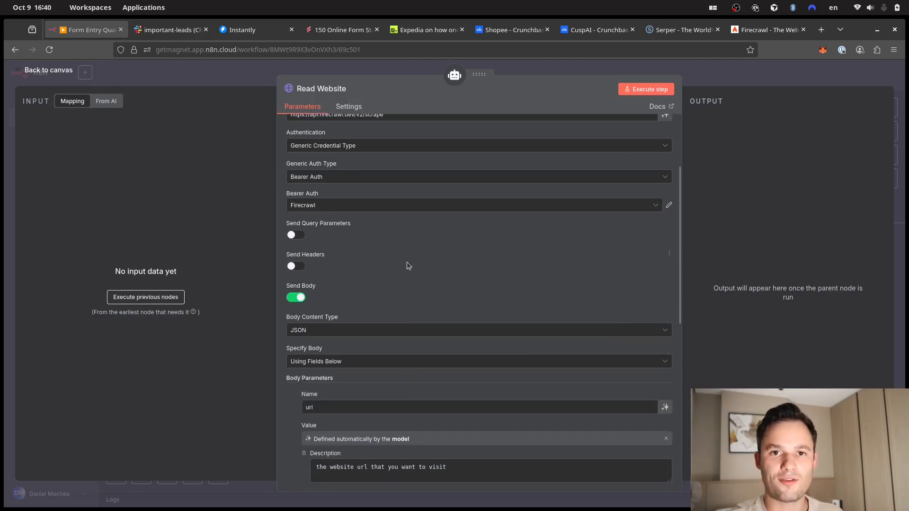
{"action": "scroll", "coordinate": [397, 275], "scroll_direction": "down", "scroll_amount": 3}
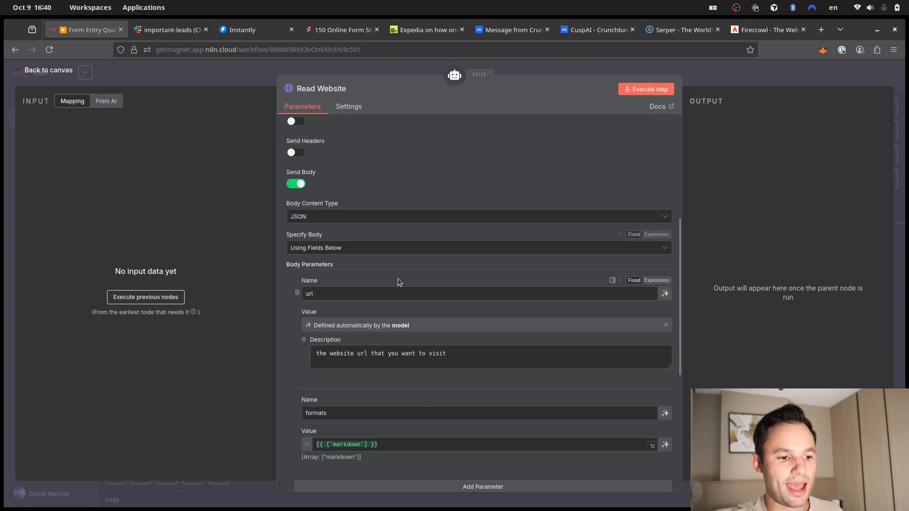
{"action": "scroll", "coordinate": [411, 246], "scroll_direction": "up", "scroll_amount": 6}
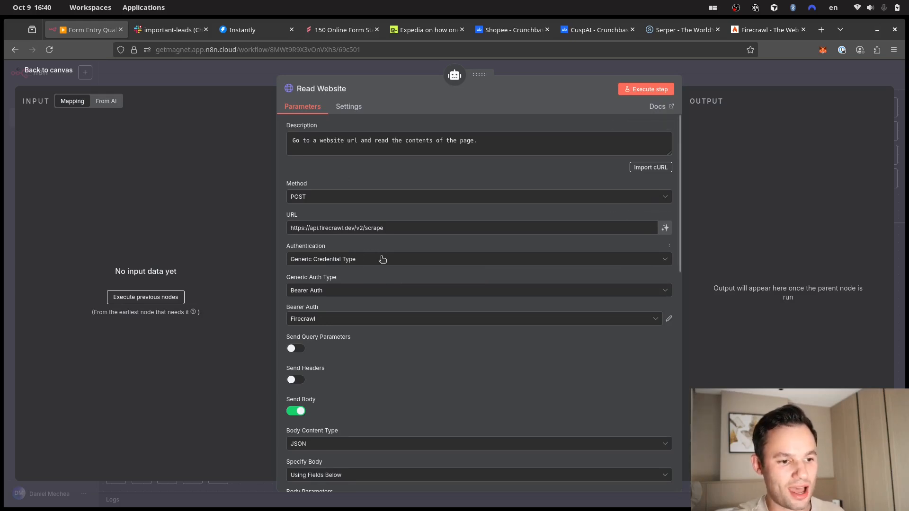
- Check the Generic Auth Type options without changing them, then close the node
{"action": "left_click", "coordinate": [371, 293]}
{"action": "left_click", "coordinate": [372, 293]}
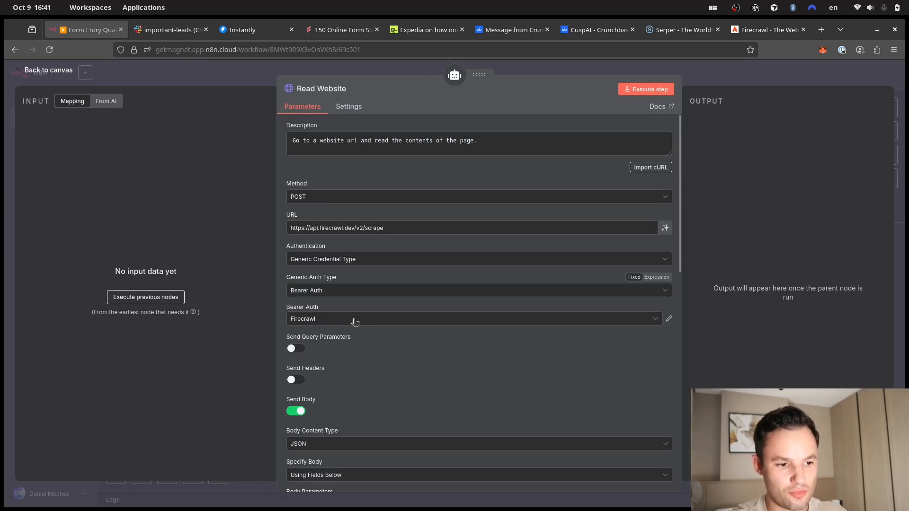
{"action": "scroll", "coordinate": [385, 357], "scroll_direction": "down", "scroll_amount": 5}
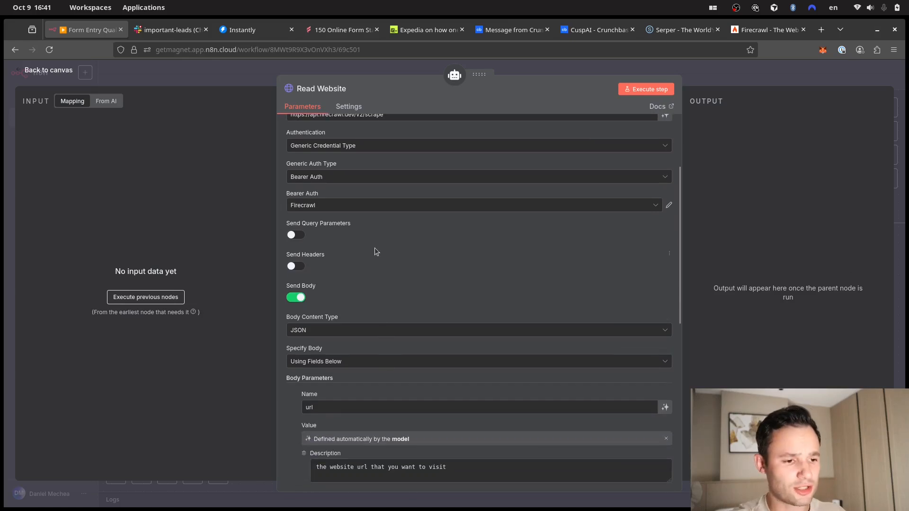
{"action": "scroll", "coordinate": [432, 282], "scroll_direction": "up", "scroll_amount": 5}
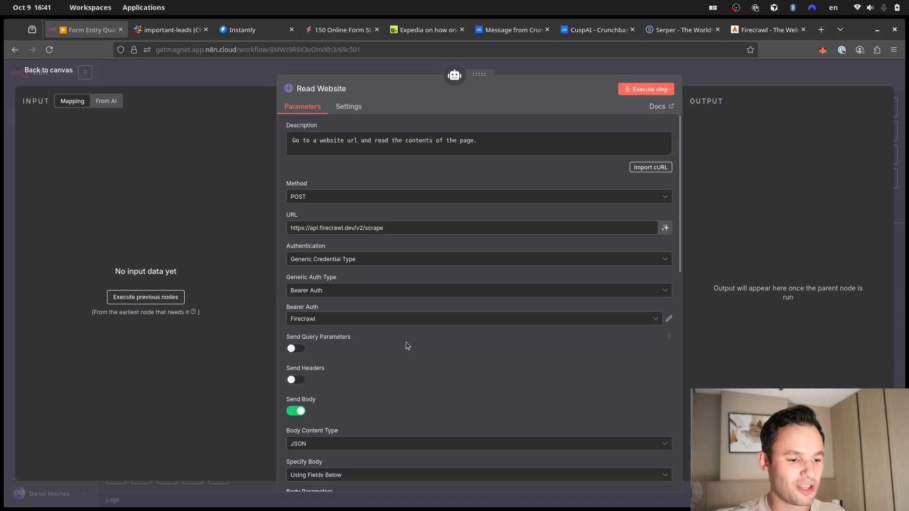
{"action": "scroll", "coordinate": [406, 342], "scroll_direction": "down", "scroll_amount": 5}
{"action": "scroll", "coordinate": [405, 342], "scroll_direction": "up", "scroll_amount": 5}
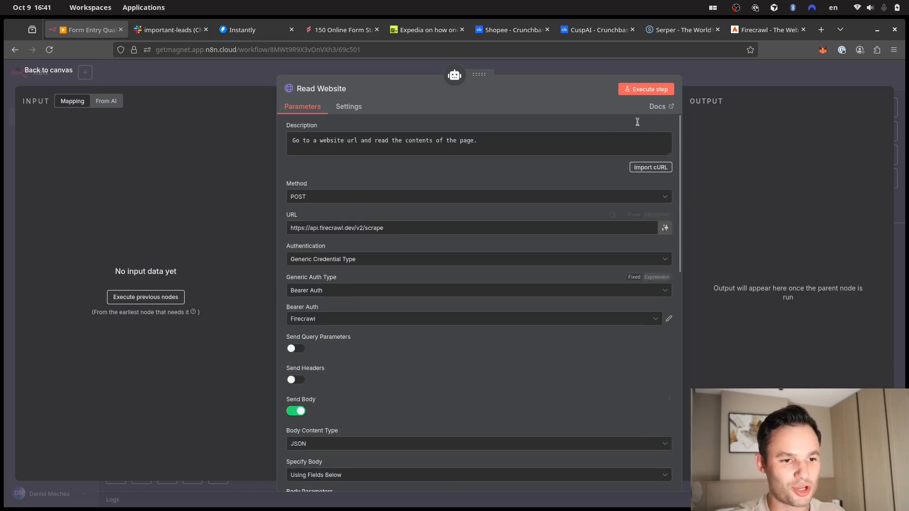
{"action": "left_click", "coordinate": [701, 67]}
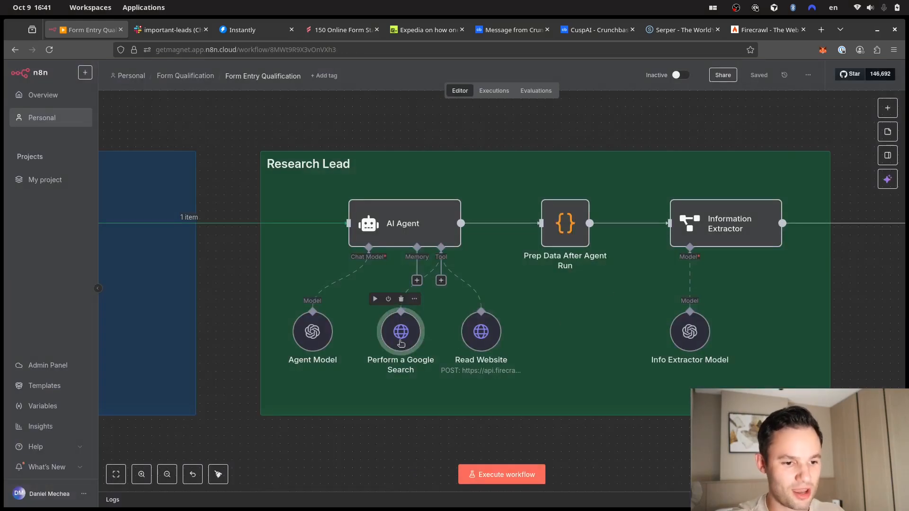
{"action": "double_click", "coordinate": [401, 342]}
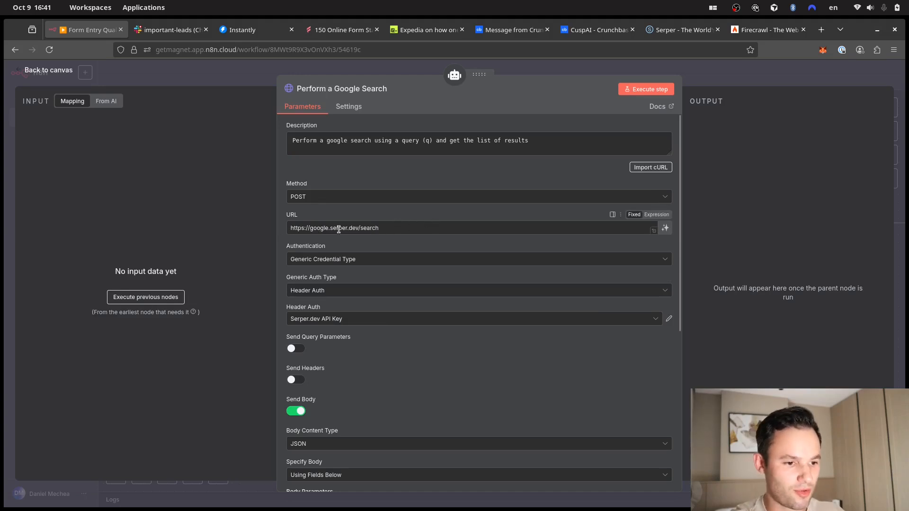
{"action": "scroll", "coordinate": [407, 258], "scroll_direction": "down", "scroll_amount": 5}
{"action": "scroll", "coordinate": [339, 287], "scroll_direction": "up", "scroll_amount": 1}
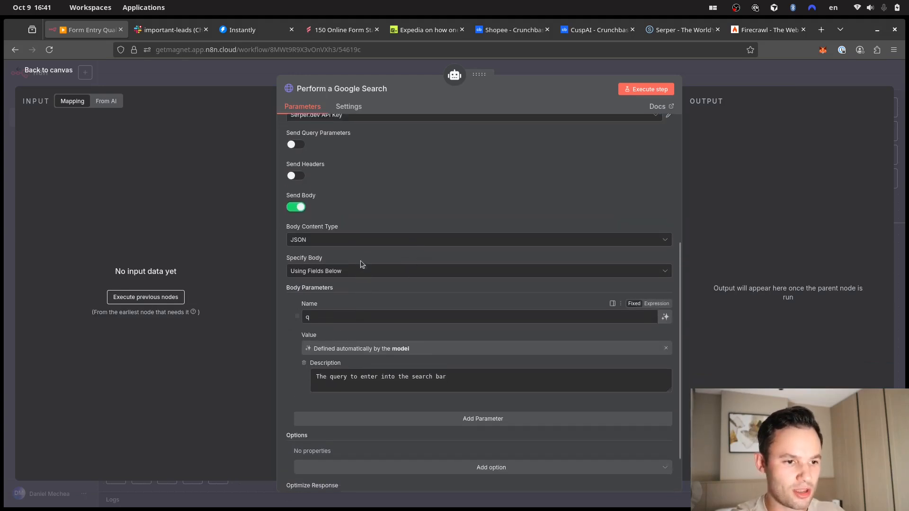
{"action": "double_click", "coordinate": [309, 323]}
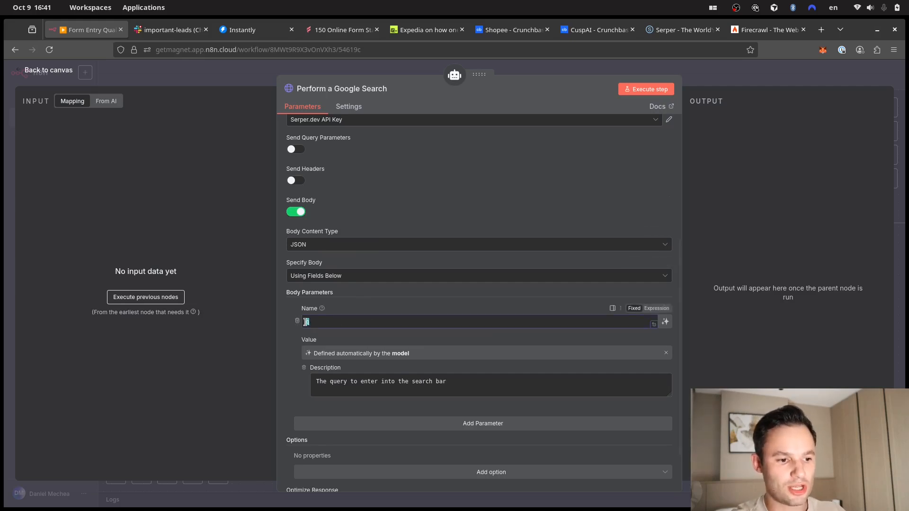
{"action": "left_click", "coordinate": [365, 306]}
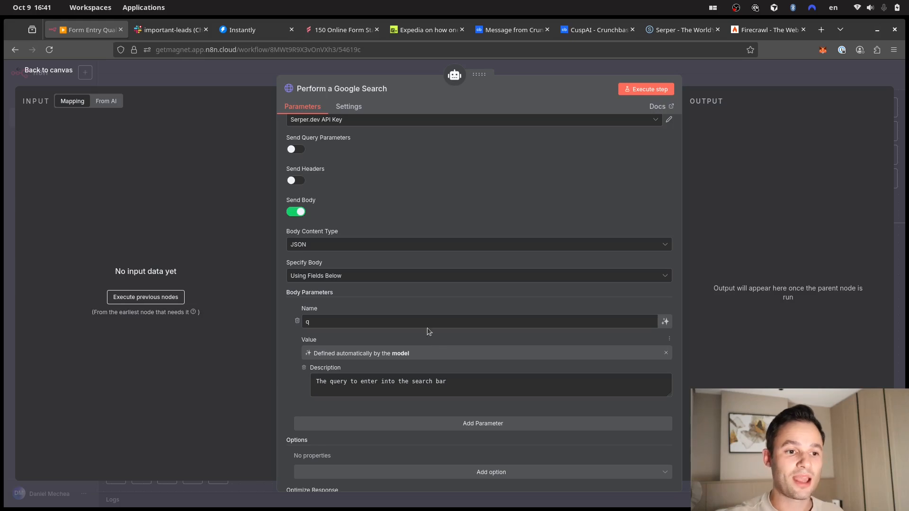
{"action": "left_click", "coordinate": [716, 72]}
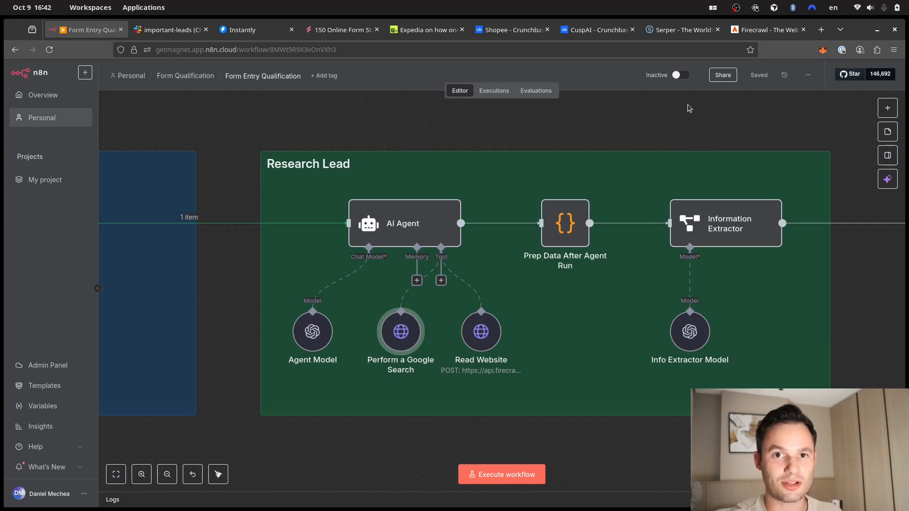
- Reopen the Read Website node, scroll through its Firecrawl scrape parameters, and return to the canvas
{"action": "mouse_move", "coordinate": [491, 303]}
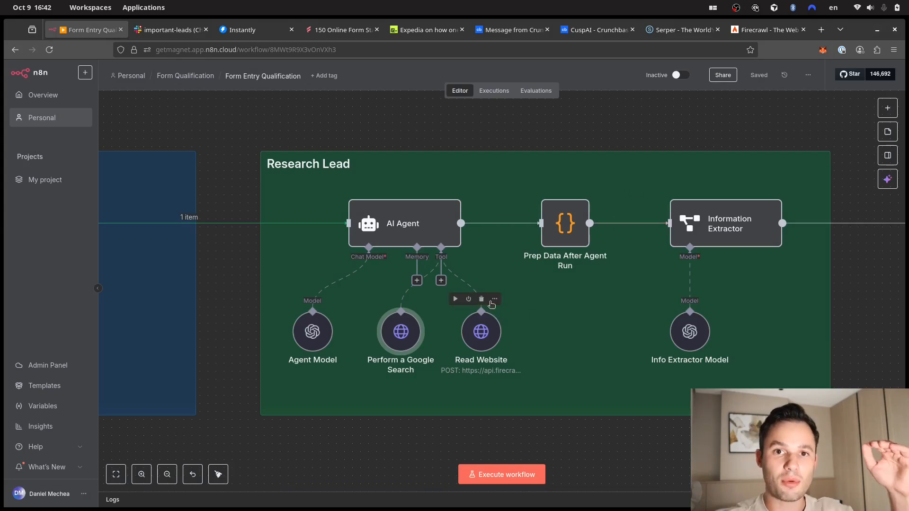
{"action": "double_click", "coordinate": [488, 337]}
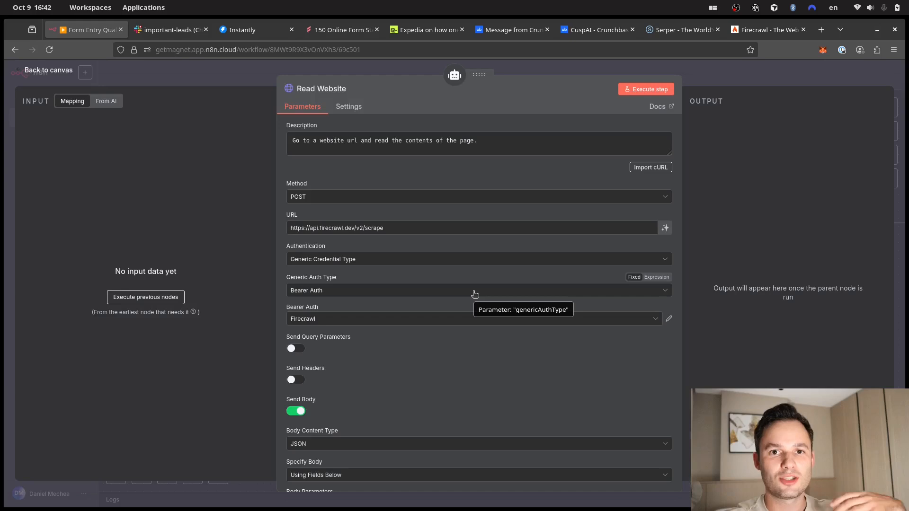
{"action": "scroll", "coordinate": [473, 289], "scroll_direction": "down", "scroll_amount": 5}
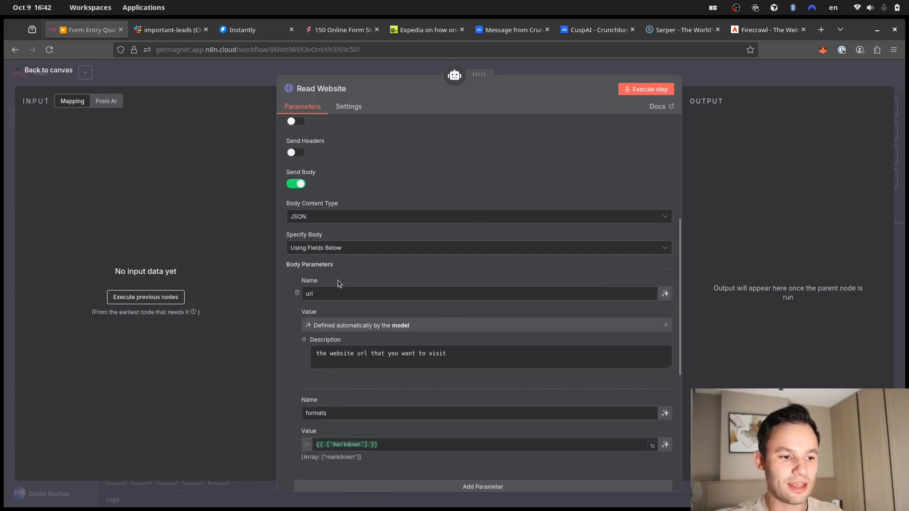
{"action": "scroll", "coordinate": [358, 251], "scroll_direction": "up", "scroll_amount": 4}
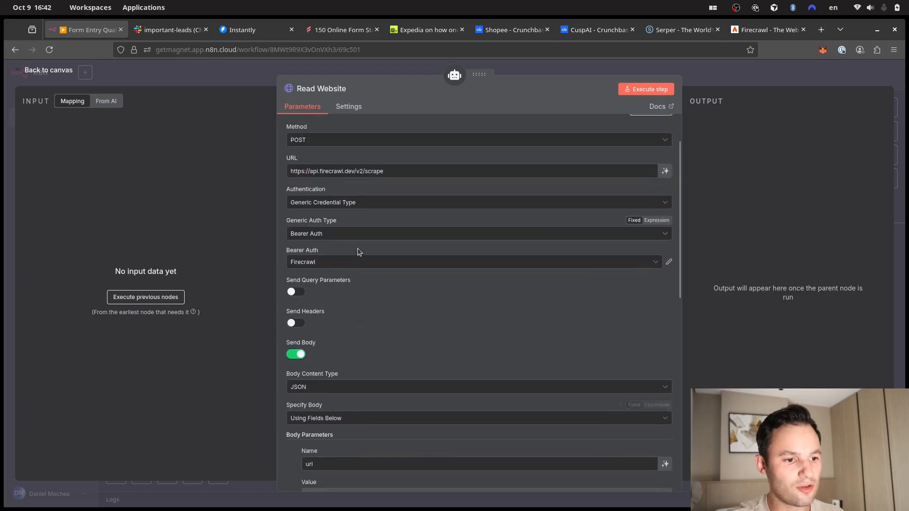
{"action": "scroll", "coordinate": [359, 252], "scroll_direction": "down", "scroll_amount": 4}
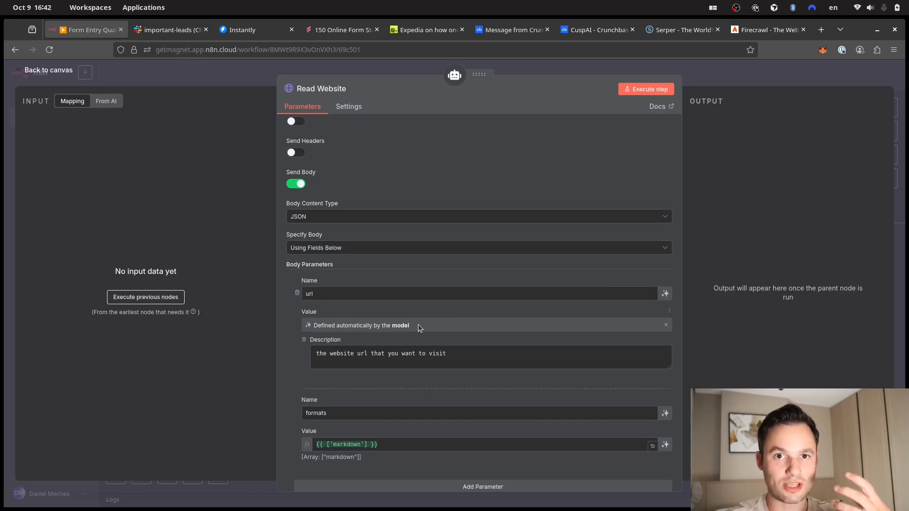
{"action": "scroll", "coordinate": [419, 325], "scroll_direction": "up", "scroll_amount": 4}
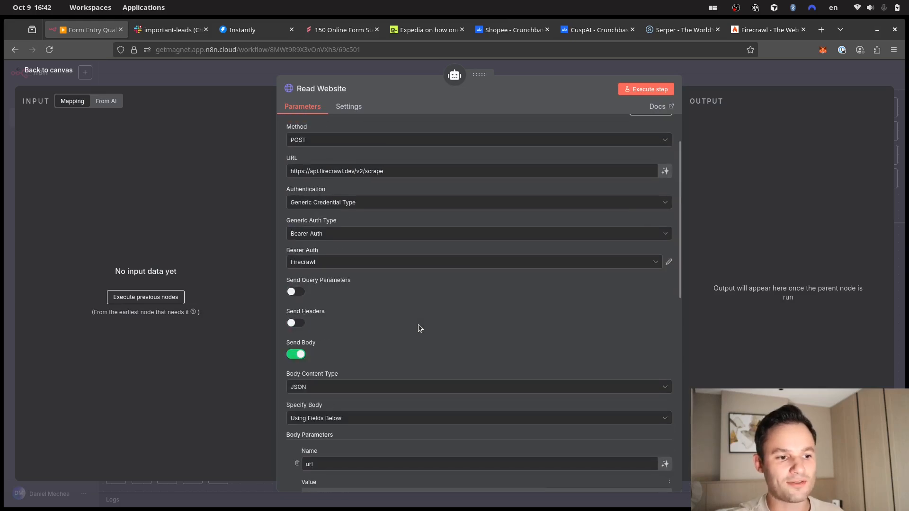
{"action": "scroll", "coordinate": [419, 324], "scroll_direction": "down", "scroll_amount": 6}
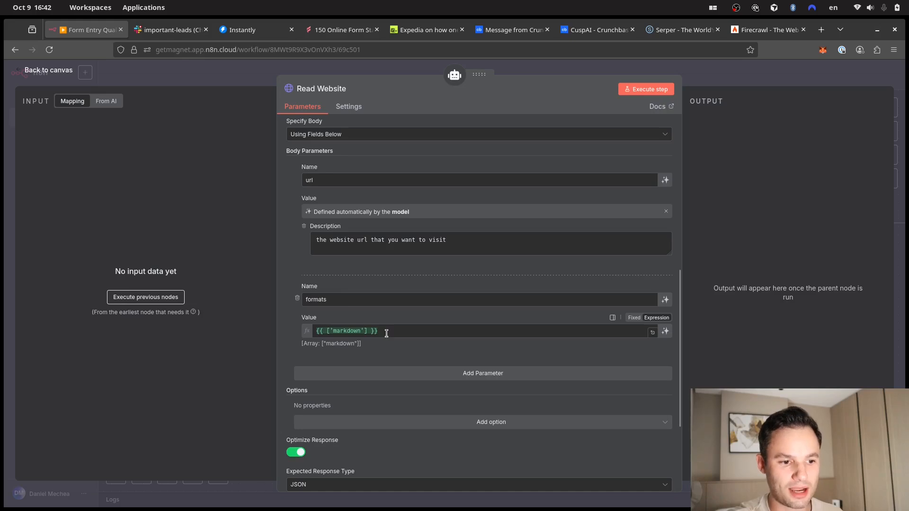
{"action": "scroll", "coordinate": [419, 318], "scroll_direction": "down", "scroll_amount": 3}
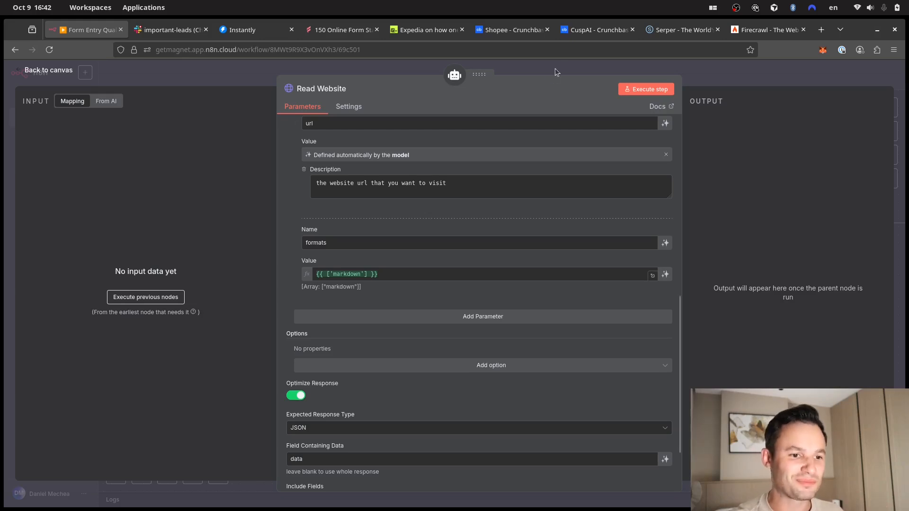
{"action": "left_click", "coordinate": [583, 65]}
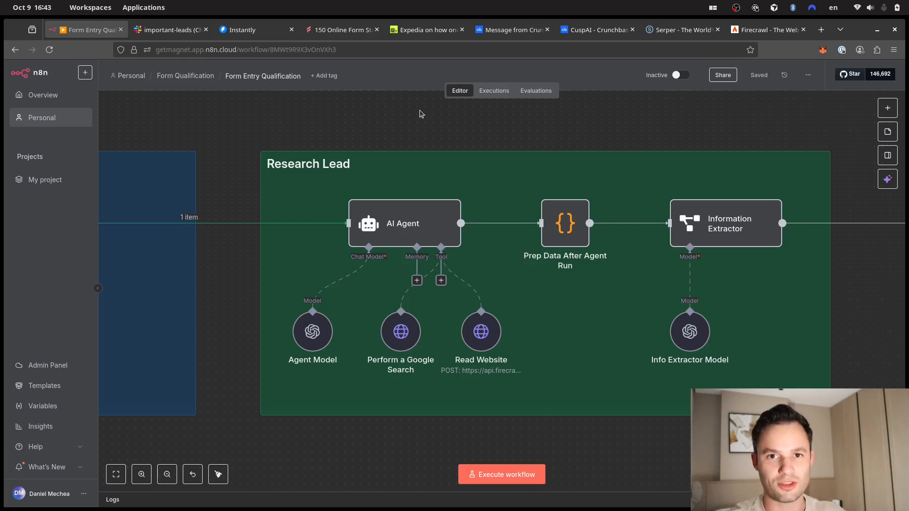
{"action": "left_click_drag", "start_coordinate": [499, 128], "coordinate": [432, 124]}
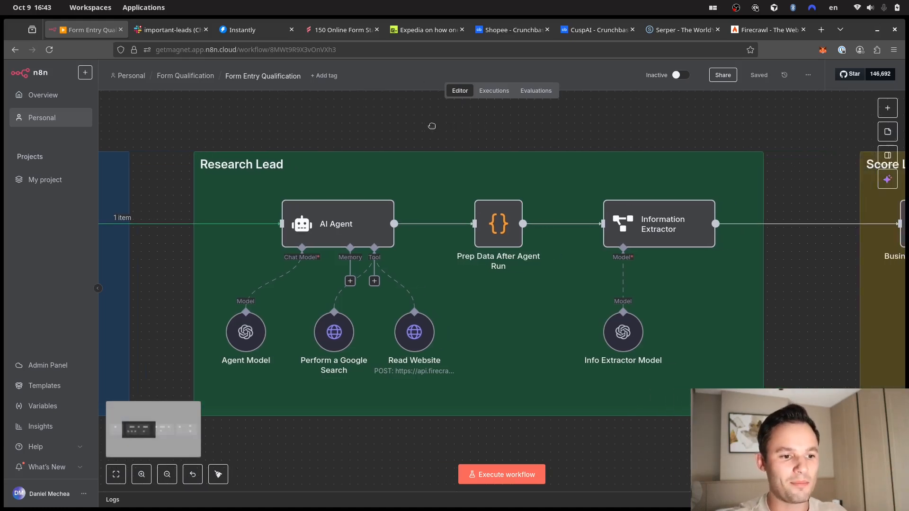
{"action": "left_click", "coordinate": [360, 225]}
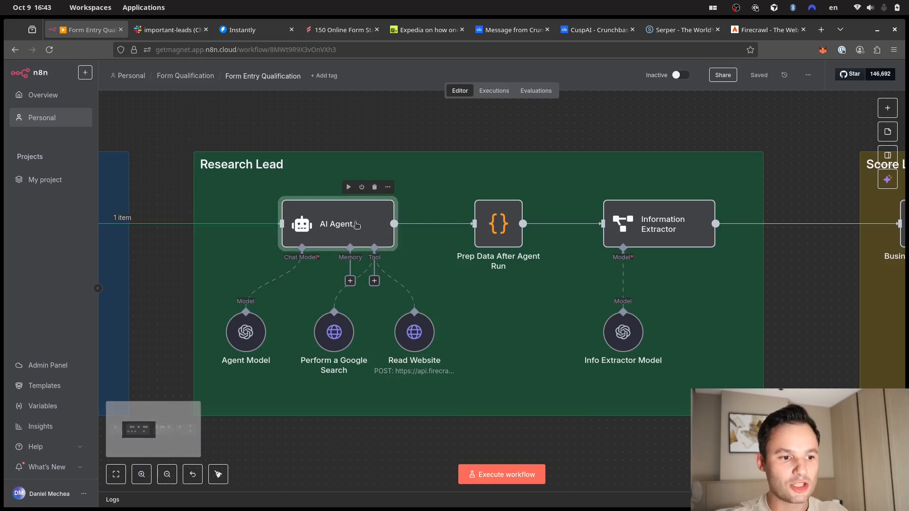
{"action": "double_click", "coordinate": [328, 213]}
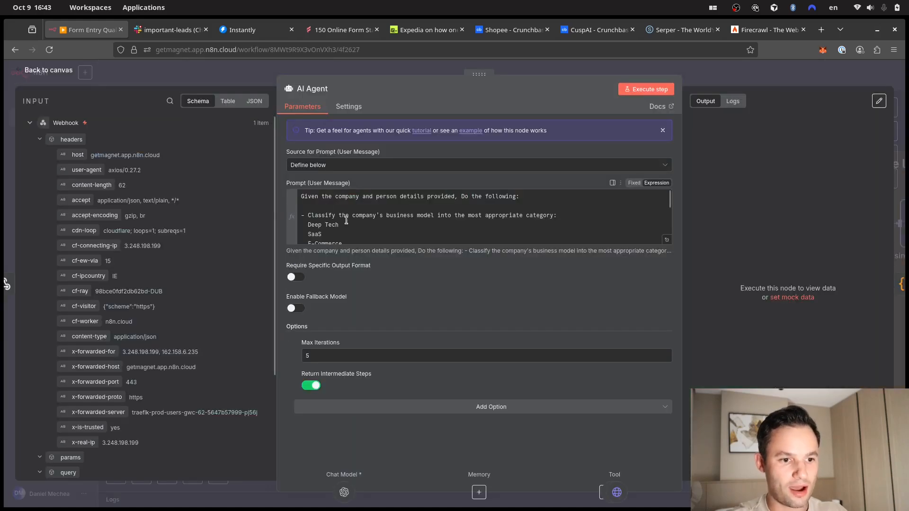
{"action": "scroll", "coordinate": [170, 369], "scroll_direction": "down", "scroll_amount": 5}
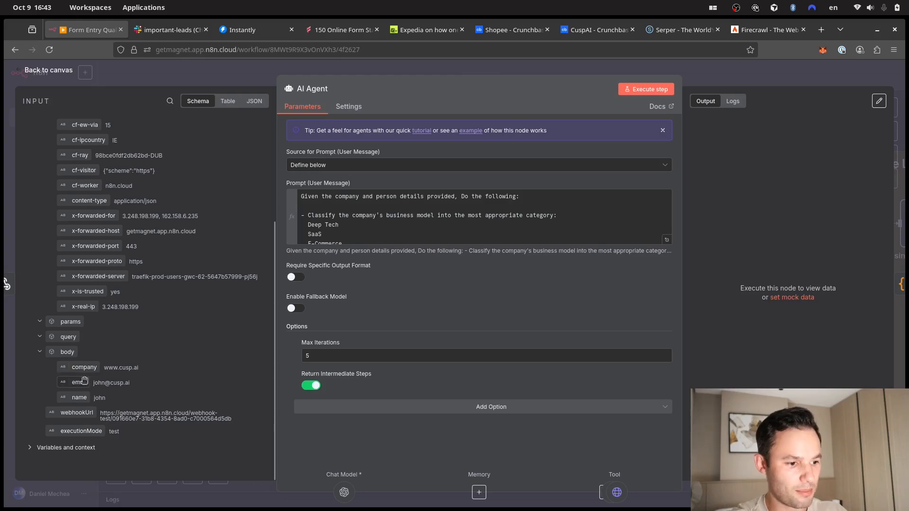
{"action": "left_click", "coordinate": [650, 89]}
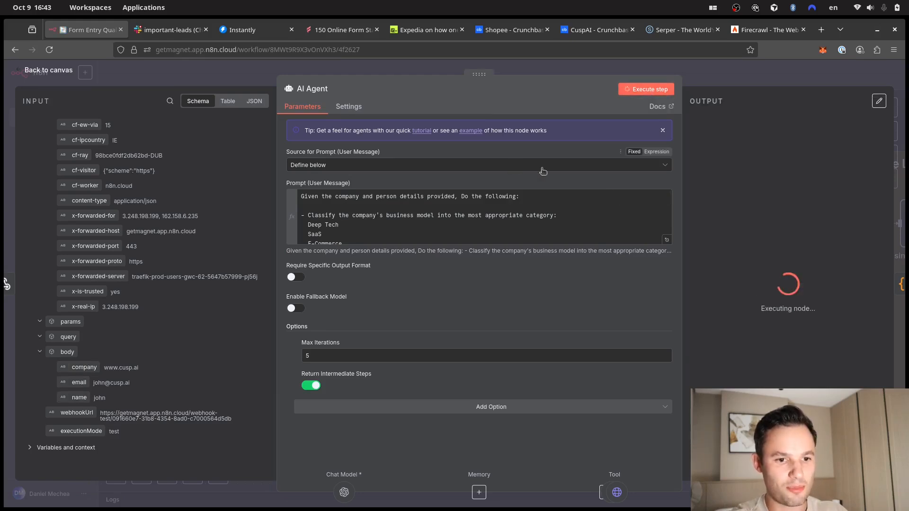
{"action": "left_click", "coordinate": [692, 70]}
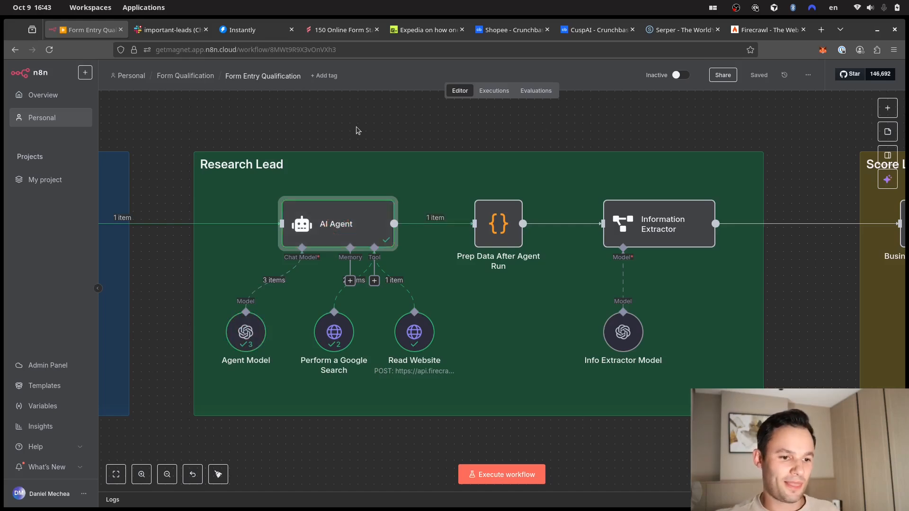
{"action": "double_click", "coordinate": [345, 226]}
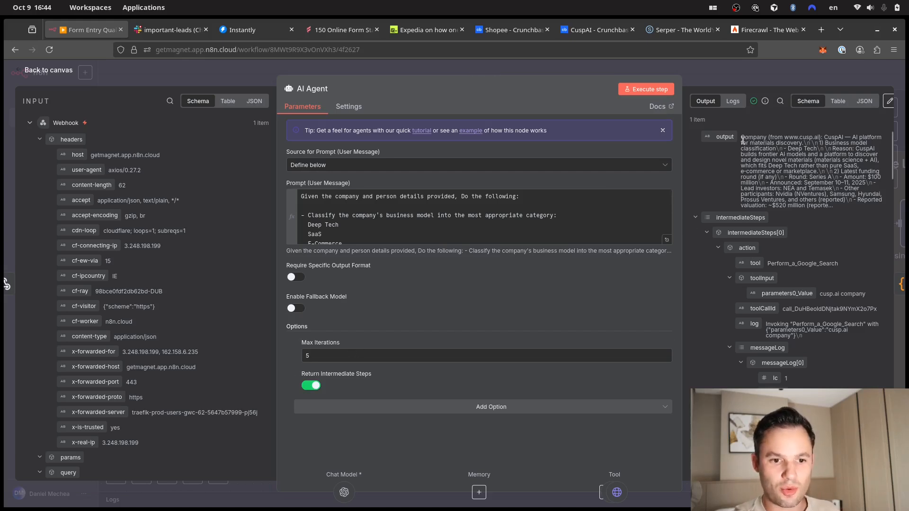
{"action": "left_click_drag", "start_coordinate": [743, 137], "coordinate": [848, 171]}
{"action": "left_click", "coordinate": [848, 172]}
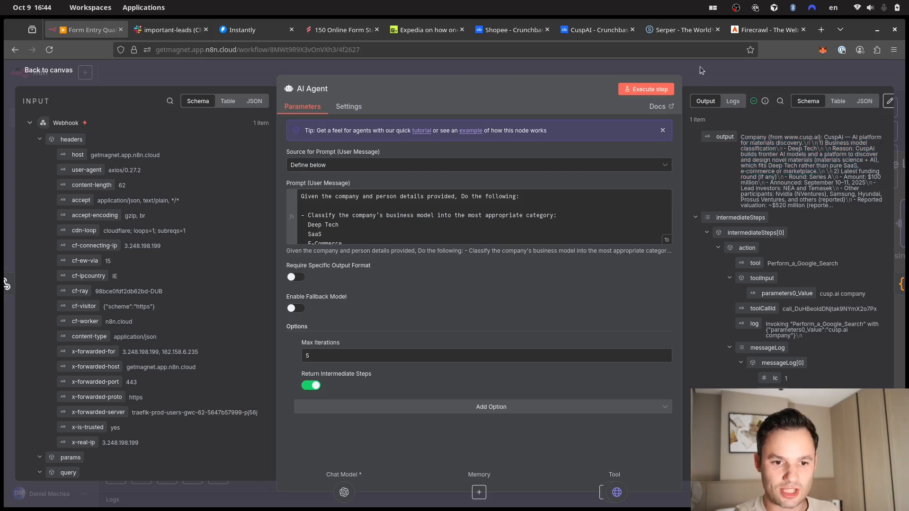
{"action": "left_click", "coordinate": [867, 101]}
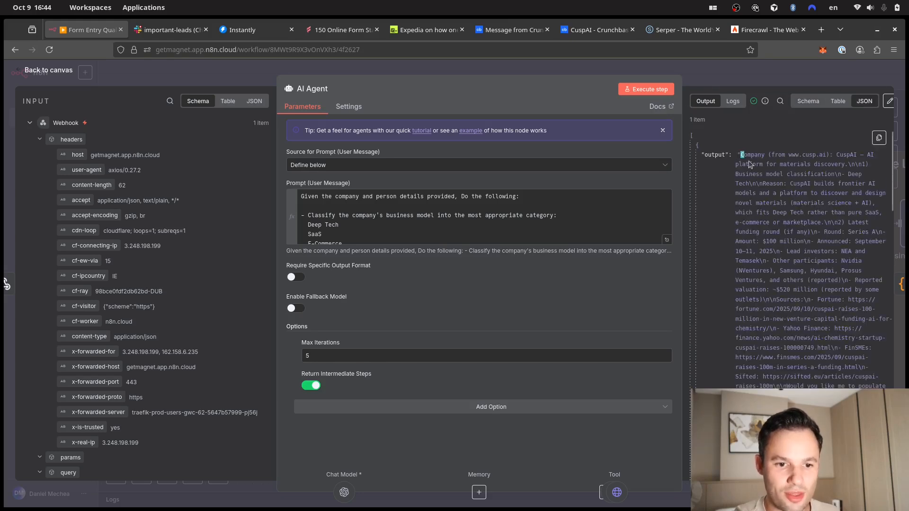
{"action": "left_click_drag", "start_coordinate": [749, 164], "coordinate": [876, 407]}
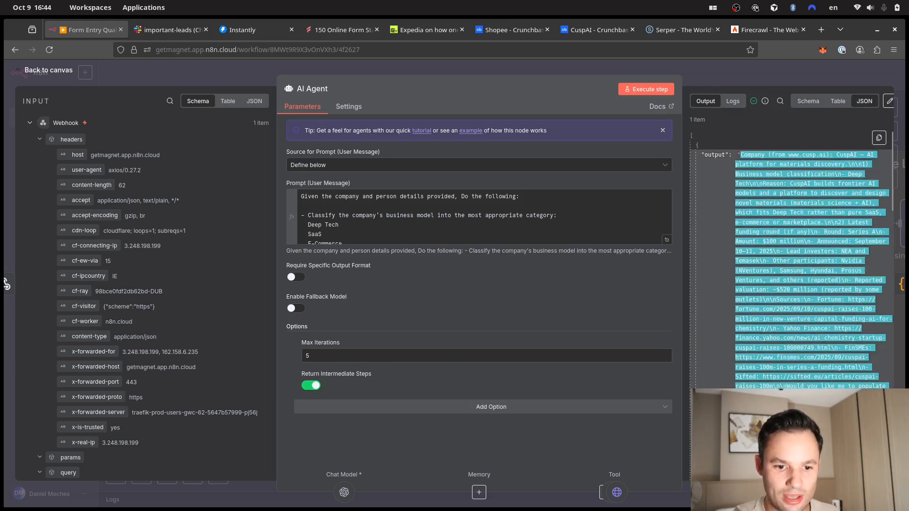
{"action": "left_click", "coordinate": [808, 290]}
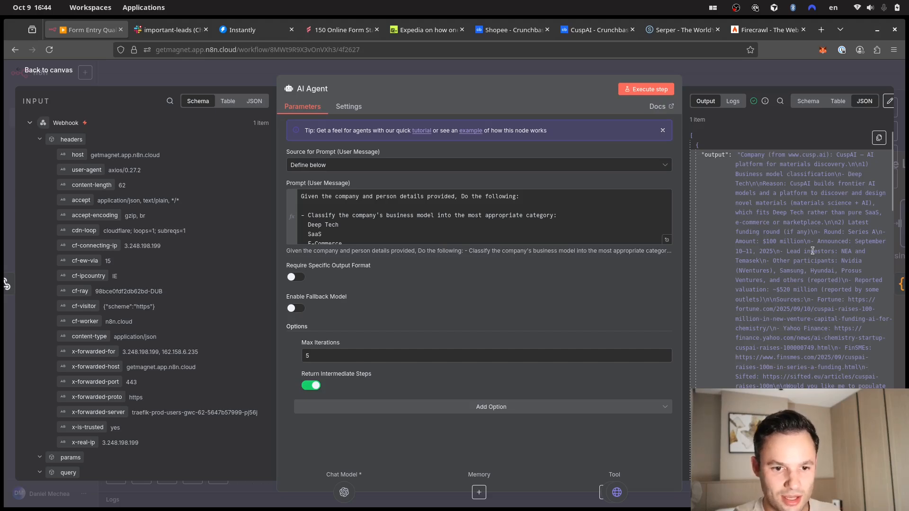
{"action": "key", "text": "Escape"}
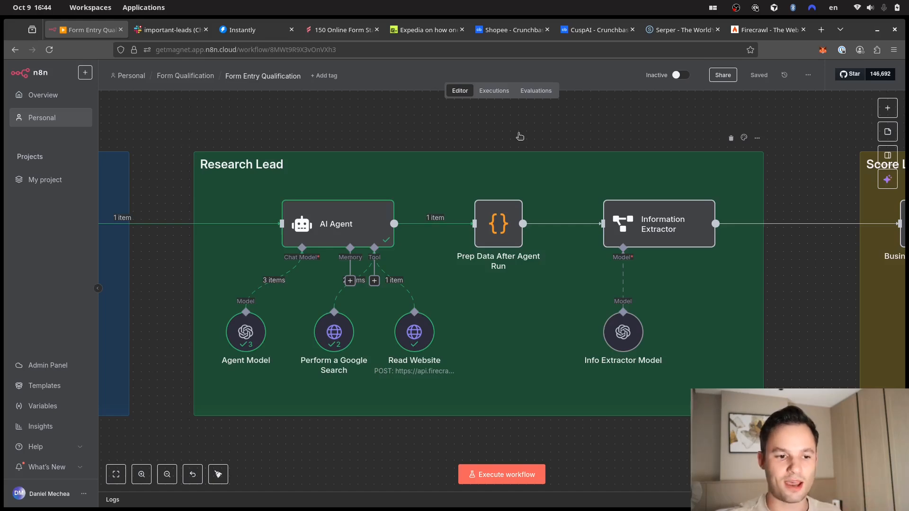
- Review the Prep Data code's max-iterations check, execute the step, and return to the canvas
{"action": "double_click", "coordinate": [497, 231]}
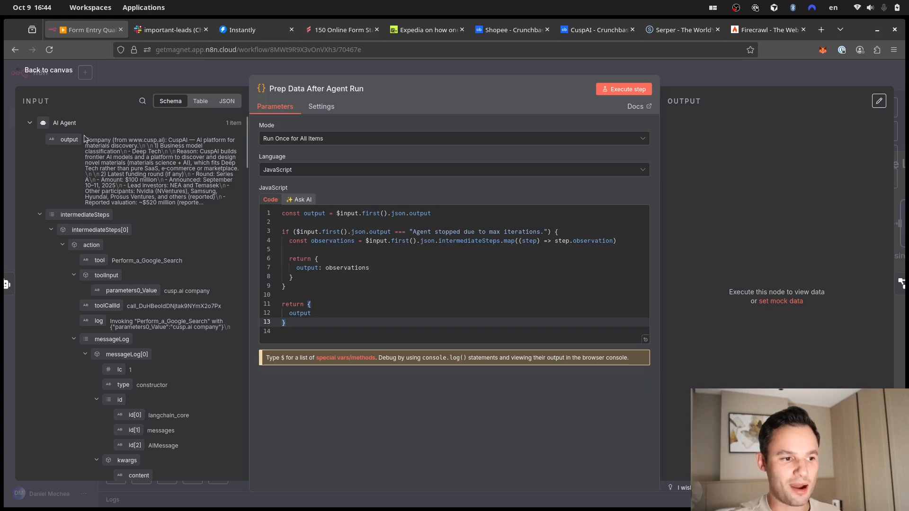
{"action": "left_click_drag", "start_coordinate": [86, 139], "coordinate": [197, 203]}
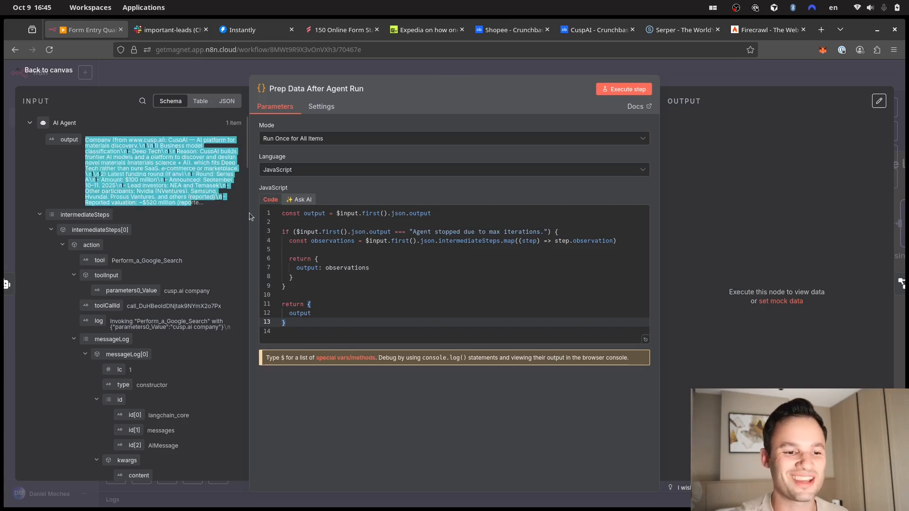
{"action": "left_click_drag", "start_coordinate": [413, 232], "coordinate": [544, 232]}
{"action": "left_click", "coordinate": [542, 232]}
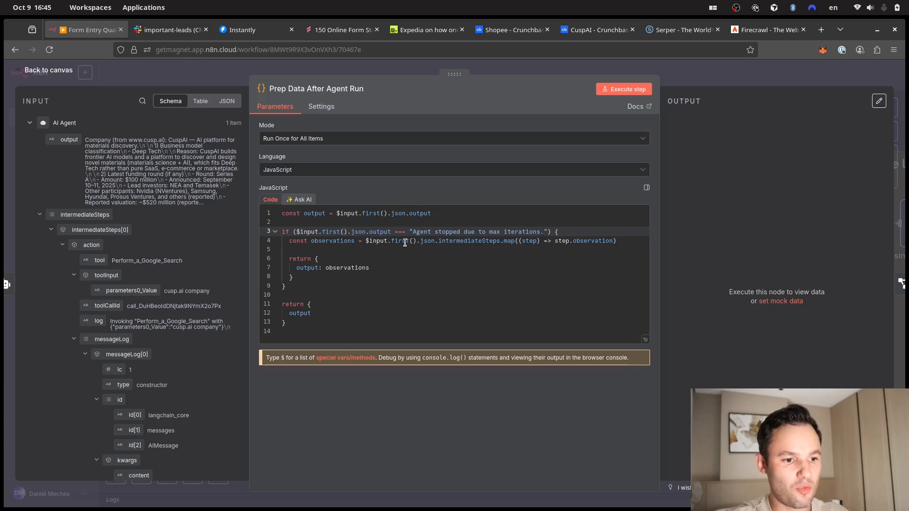
{"action": "mouse_move", "coordinate": [405, 243]}
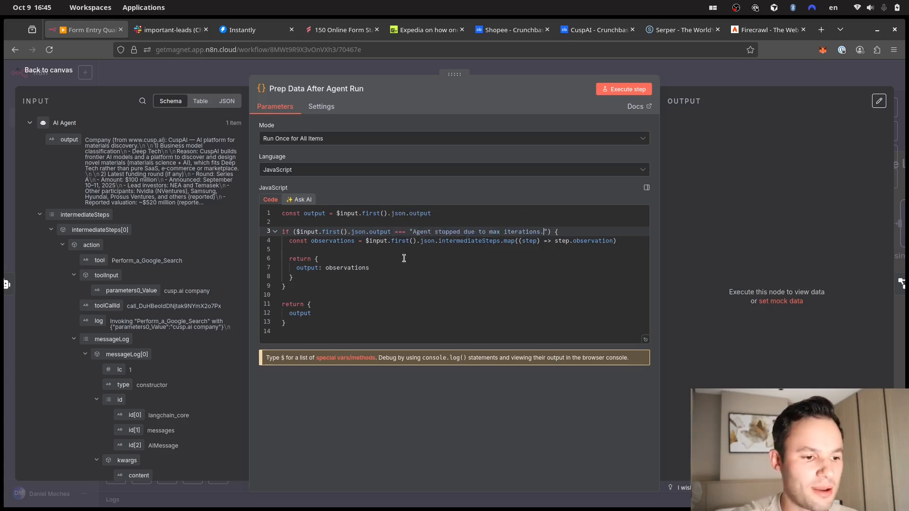
{"action": "left_click", "coordinate": [631, 89]}
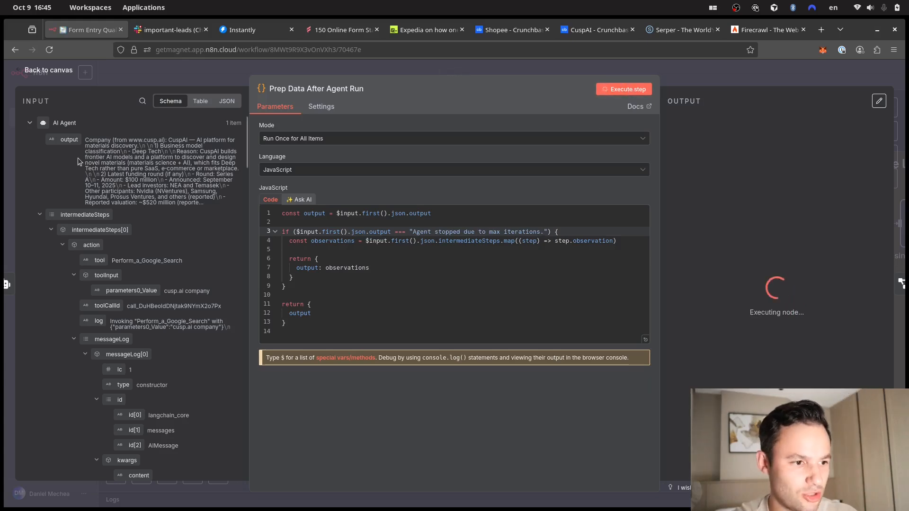
{"action": "left_click_drag", "start_coordinate": [101, 140], "coordinate": [199, 185]}
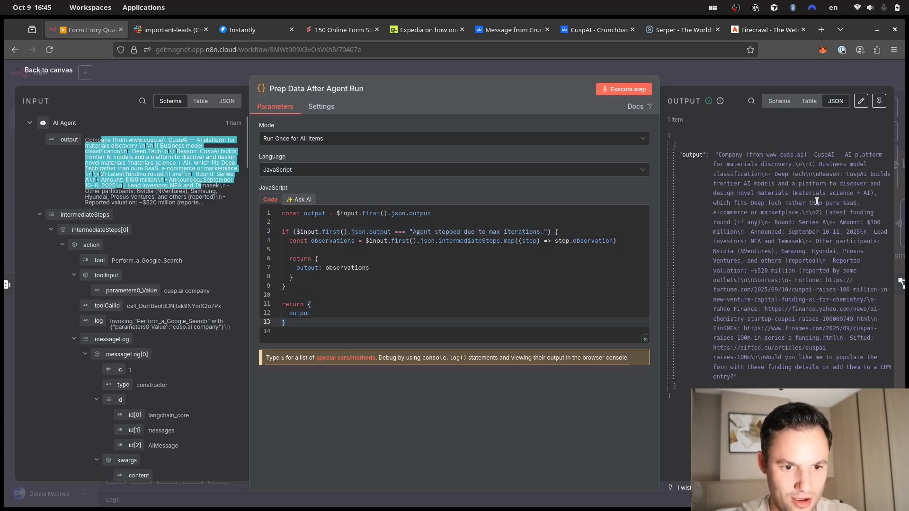
{"action": "left_click", "coordinate": [766, 175]}
{"action": "left_click", "coordinate": [678, 67]}
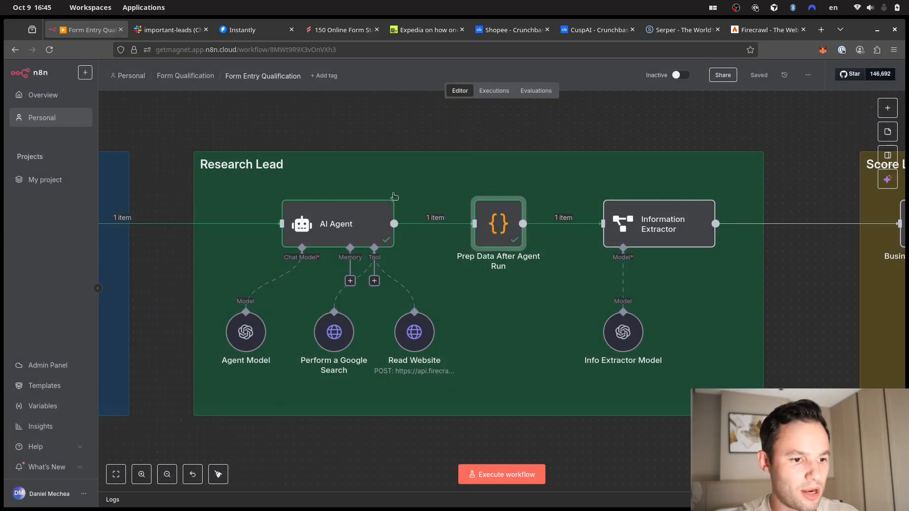
- Rerun the AI Agent with Max Iterations lowered from 5 to 1, then open Prep Data After Agent Run
{"action": "double_click", "coordinate": [337, 224]}
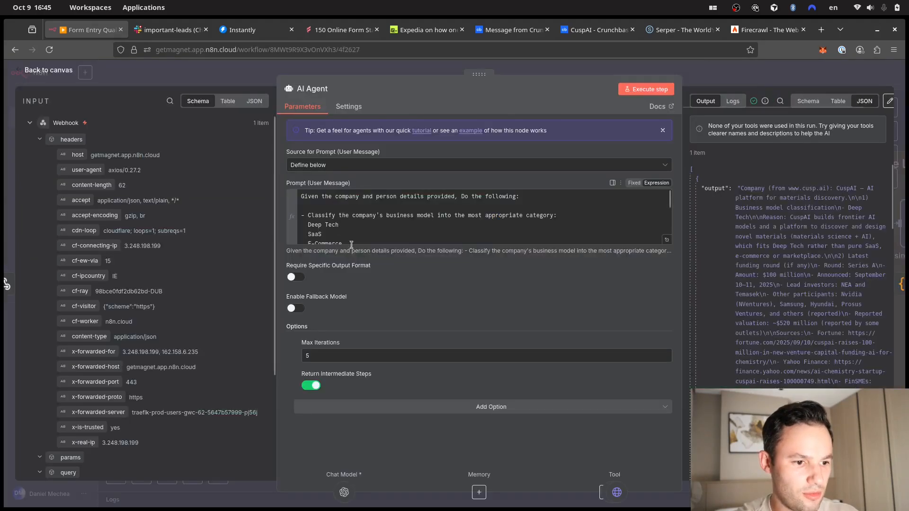
{"action": "left_click", "coordinate": [335, 356]}
{"action": "key", "text": "BackSpace"}
{"action": "type", "text": "1"}
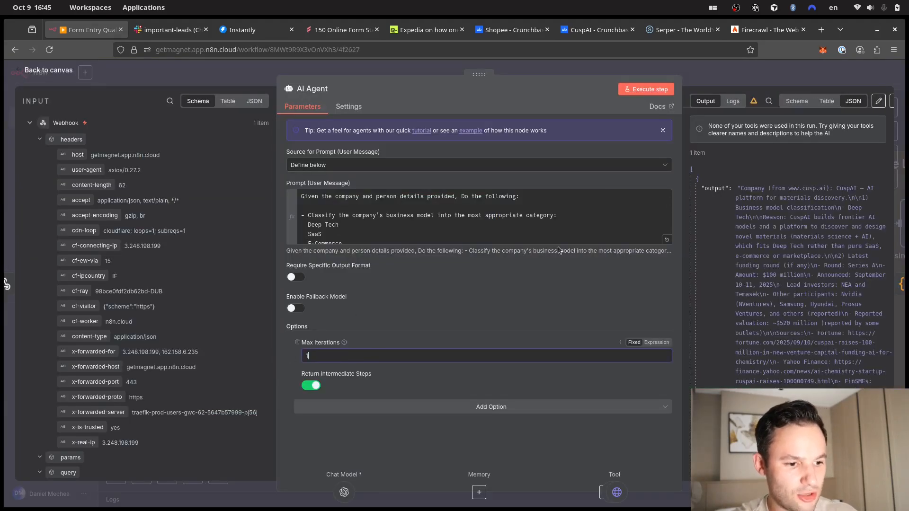
{"action": "left_click", "coordinate": [646, 90]}
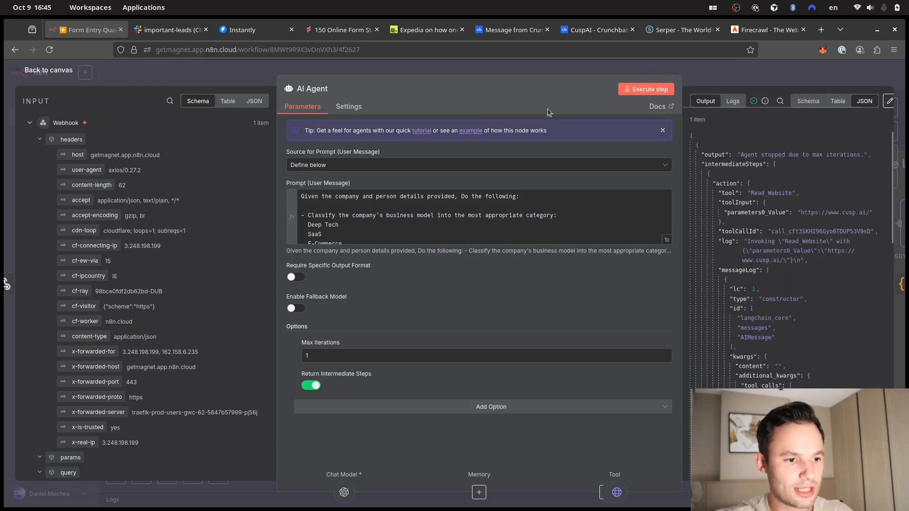
{"action": "key", "text": "Escape"}
{"action": "double_click", "coordinate": [497, 235]}
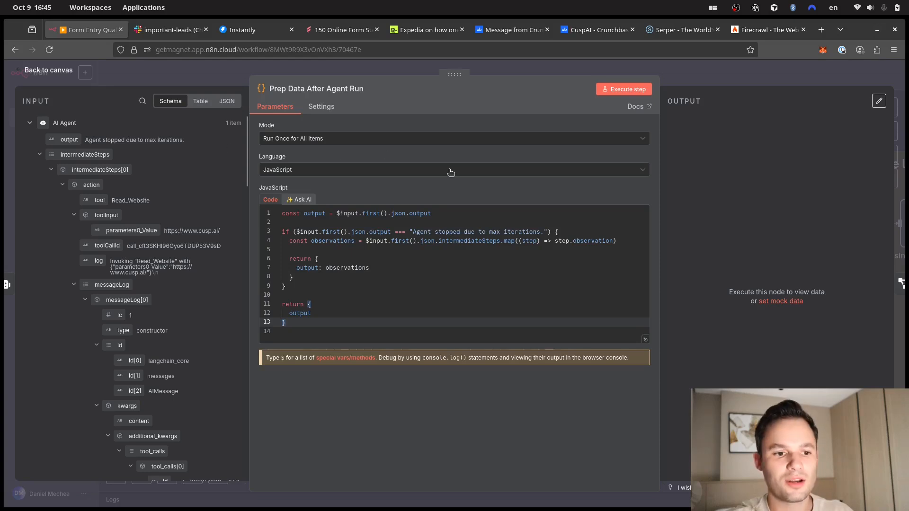
- Reopen the Prep Data After Agent Run code node and scroll through its JavaScript
{"action": "left_click", "coordinate": [730, 73]}
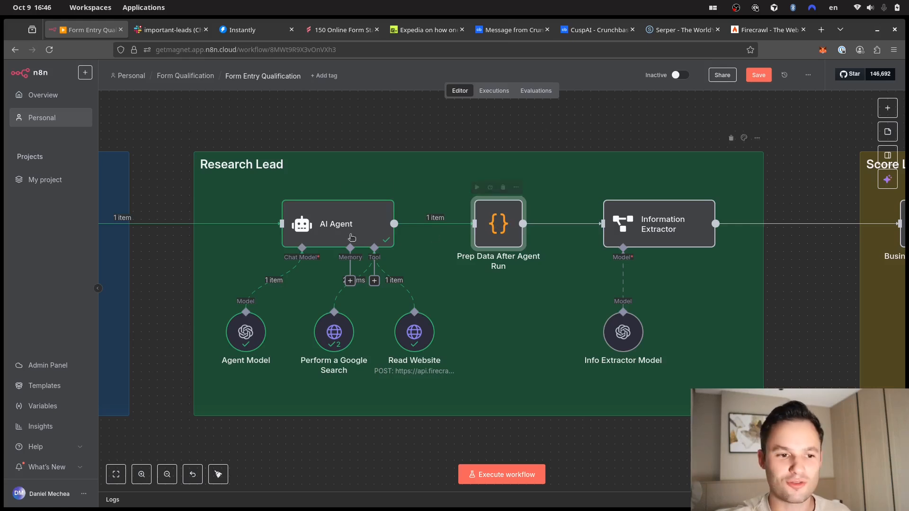
{"action": "double_click", "coordinate": [500, 225]}
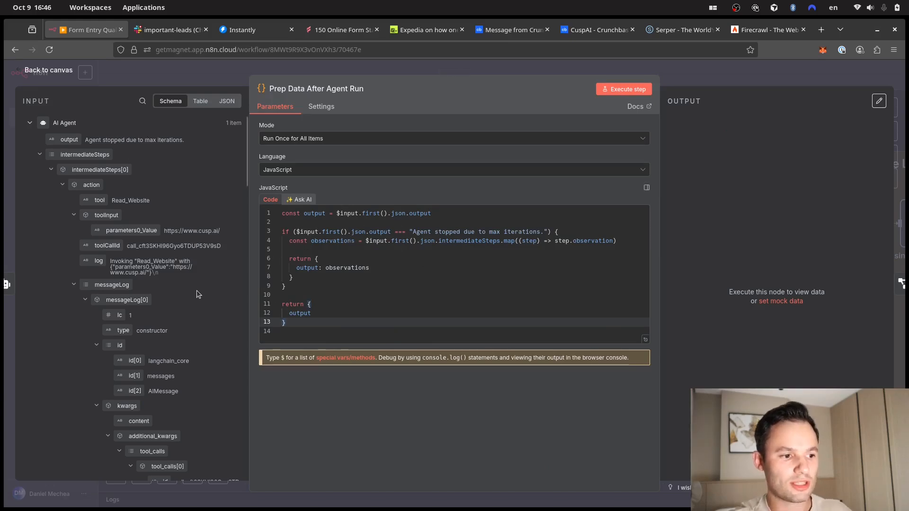
{"action": "scroll", "coordinate": [197, 290], "scroll_direction": "down", "scroll_amount": 4}
{"action": "scroll", "coordinate": [197, 290], "scroll_direction": "down", "scroll_amount": 10}
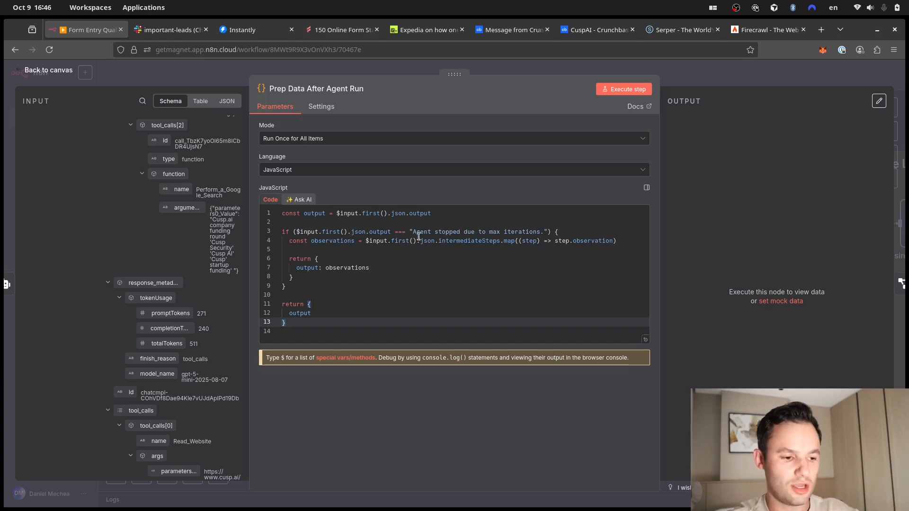
{"action": "scroll", "coordinate": [223, 322], "scroll_direction": "down", "scroll_amount": 10}
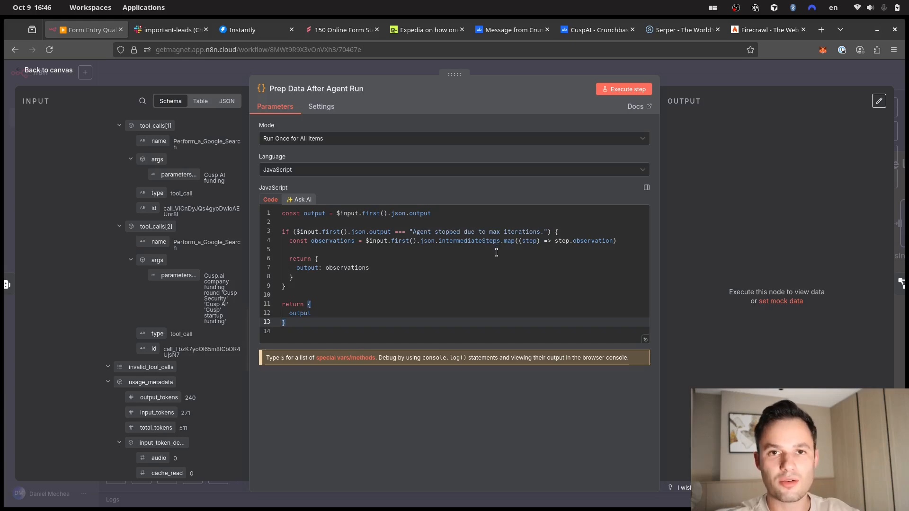
- Execute the step and inspect the CuspAI website markdown and funding search results output
{"action": "left_click", "coordinate": [625, 90]}
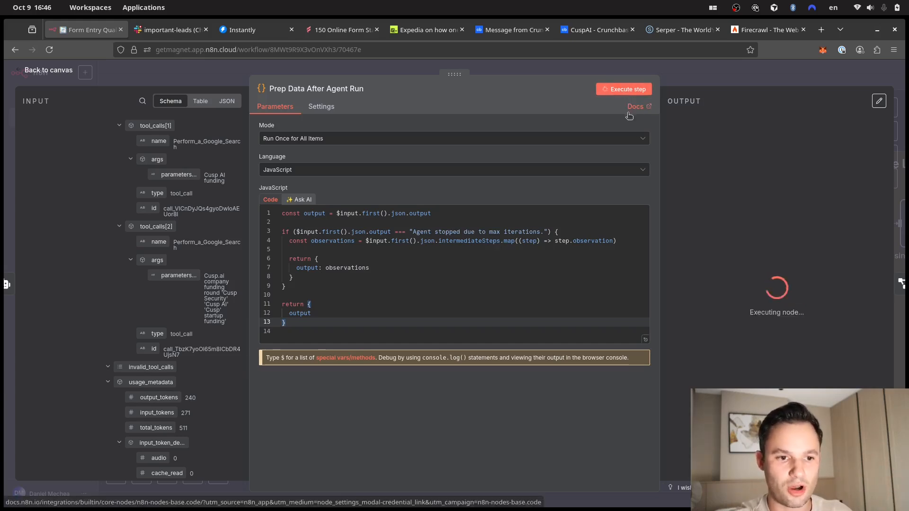
{"action": "scroll", "coordinate": [705, 167], "scroll_direction": "down", "scroll_amount": 15}
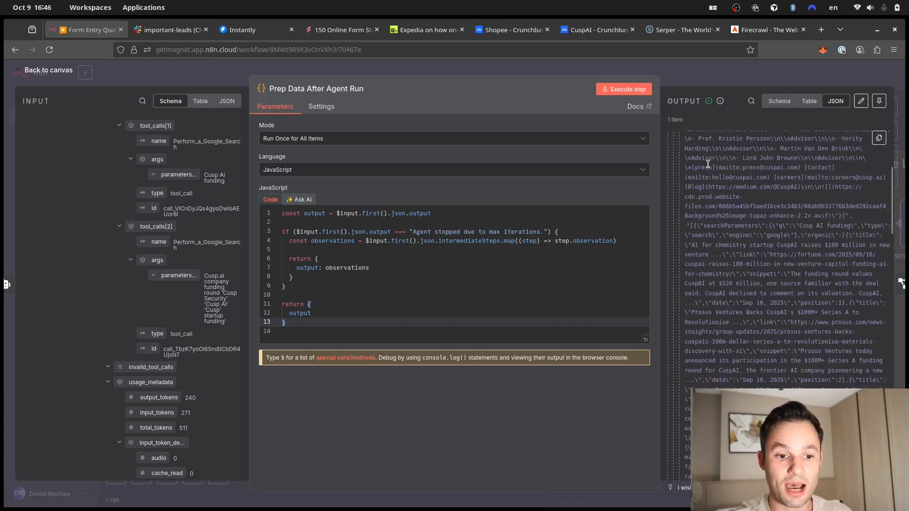
{"action": "scroll", "coordinate": [724, 161], "scroll_direction": "up", "scroll_amount": 5}
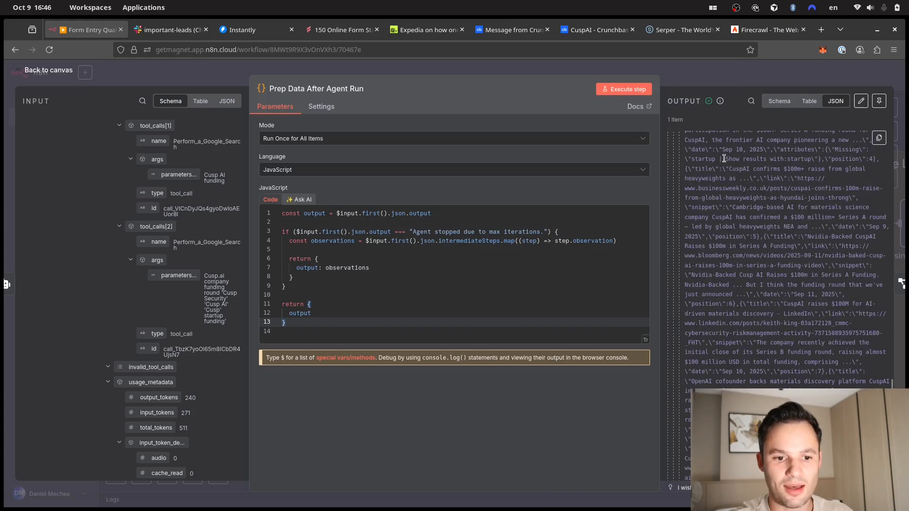
{"action": "scroll", "coordinate": [728, 161], "scroll_direction": "up", "scroll_amount": 12}
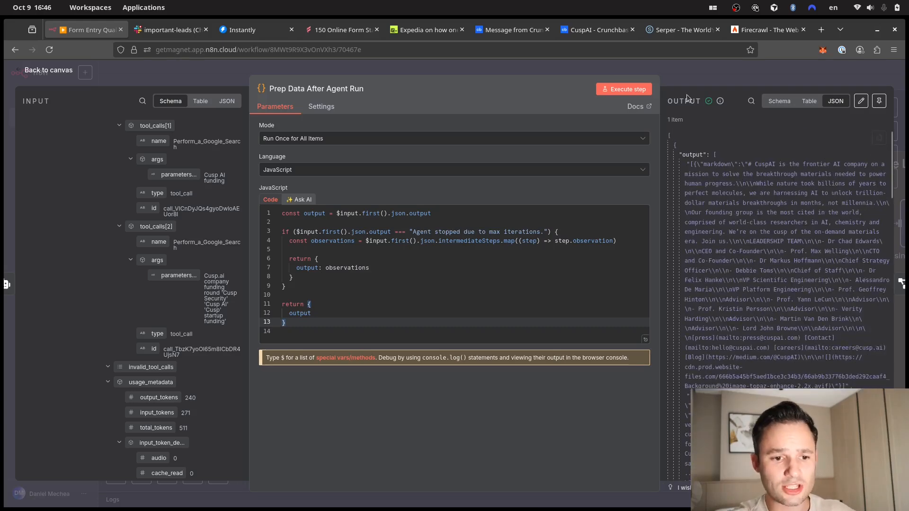
{"action": "left_click", "coordinate": [684, 70]}
- Pan to the Information Extractor and execute it on the agent's observations
{"action": "left_click", "coordinate": [588, 133]}
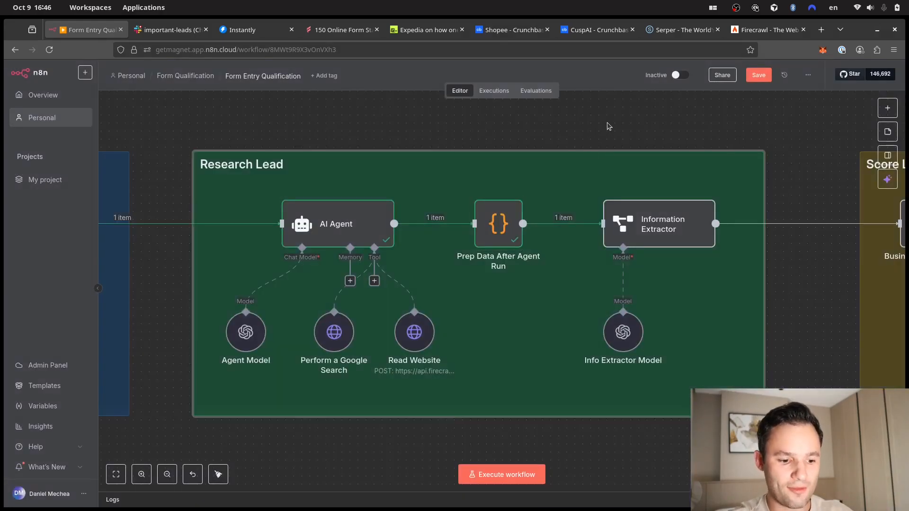
{"action": "left_click_drag", "start_coordinate": [618, 129], "coordinate": [532, 131]}
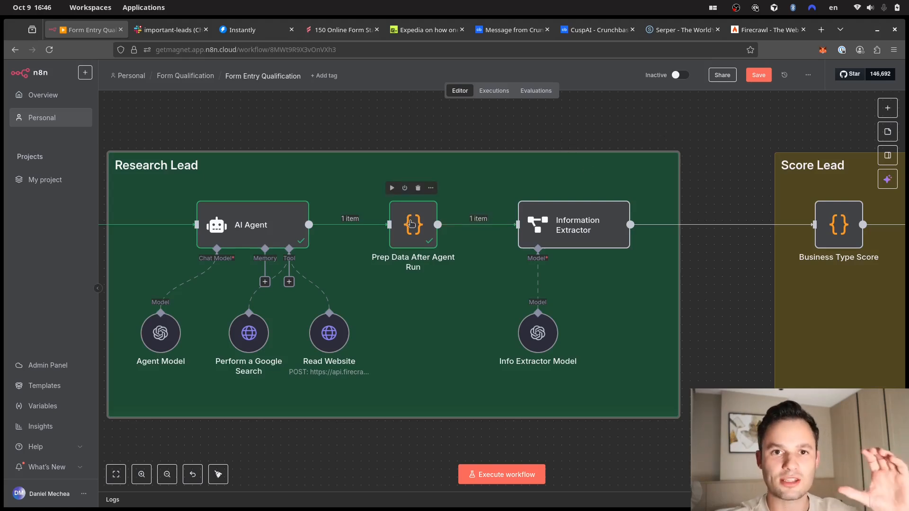
{"action": "left_click", "coordinate": [582, 229]}
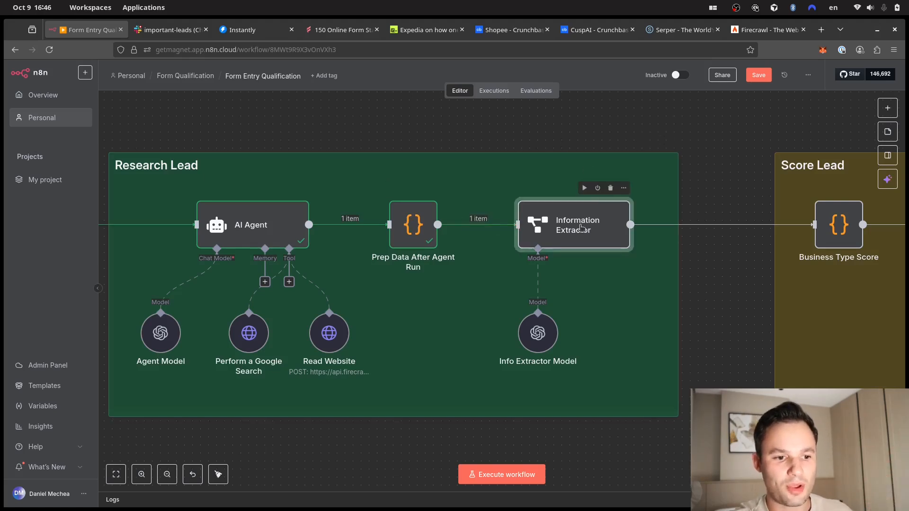
{"action": "double_click", "coordinate": [582, 229]}
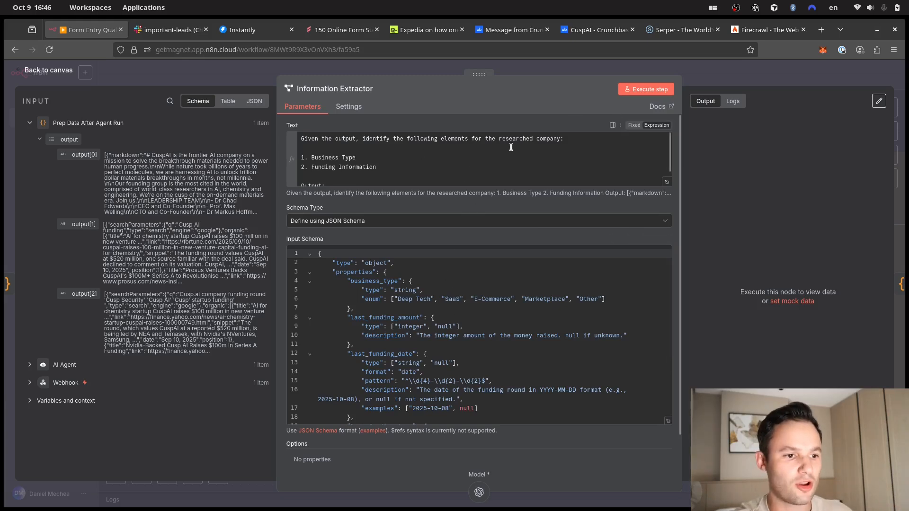
{"action": "scroll", "coordinate": [450, 161], "scroll_direction": "down", "scroll_amount": 2}
{"action": "scroll", "coordinate": [449, 161], "scroll_direction": "up", "scroll_amount": 2}
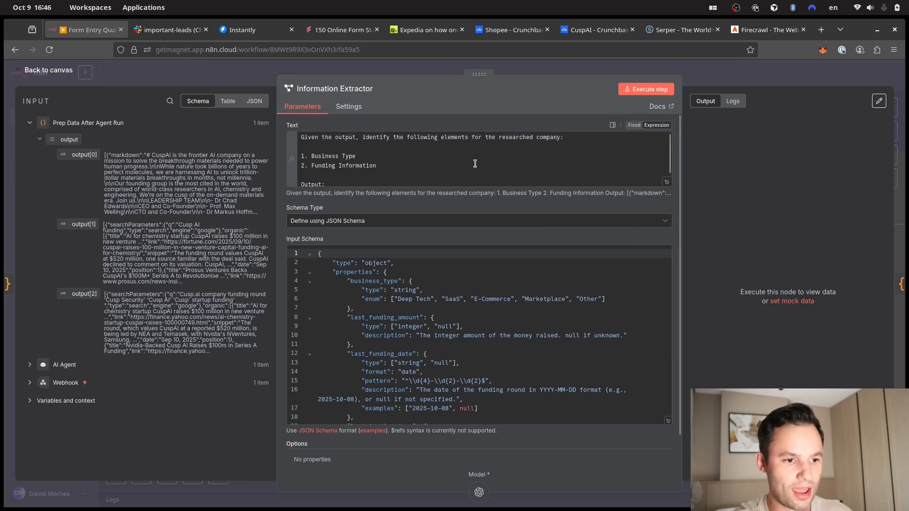
{"action": "left_click", "coordinate": [648, 90]}
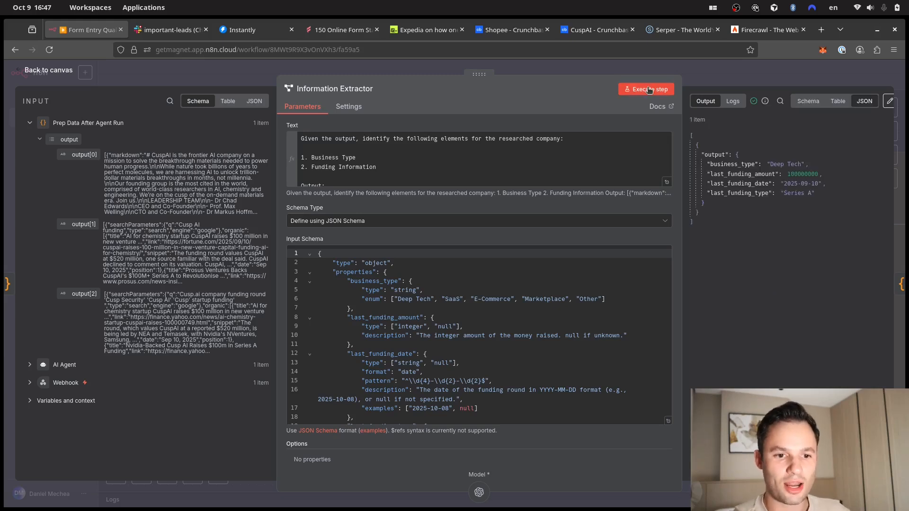
- Check the extracted business_type Deep Tech and last_funding_amount 100000000 in the output
{"action": "left_click_drag", "start_coordinate": [720, 164], "coordinate": [798, 163]}
{"action": "left_click", "coordinate": [797, 163]}
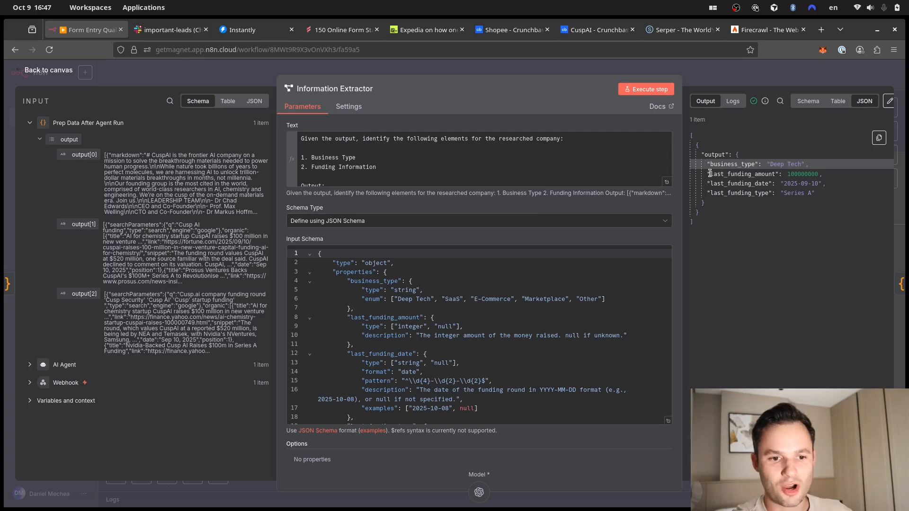
{"action": "left_click_drag", "start_coordinate": [710, 174], "coordinate": [788, 176]}
{"action": "left_click", "coordinate": [802, 171]}
{"action": "left_click", "coordinate": [789, 176]}
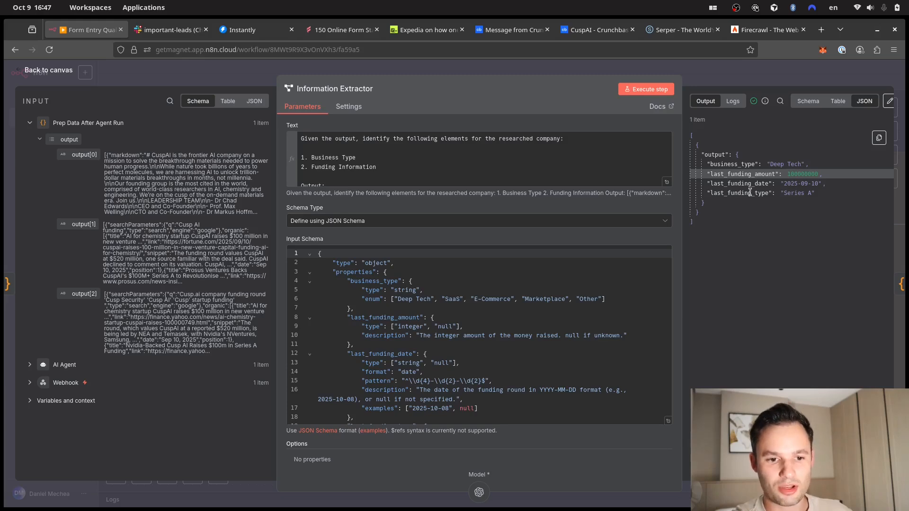
- Glance back at the Prep Data After Agent Run input, then reopen the Information Extractor
{"action": "left_click", "coordinate": [563, 66]}
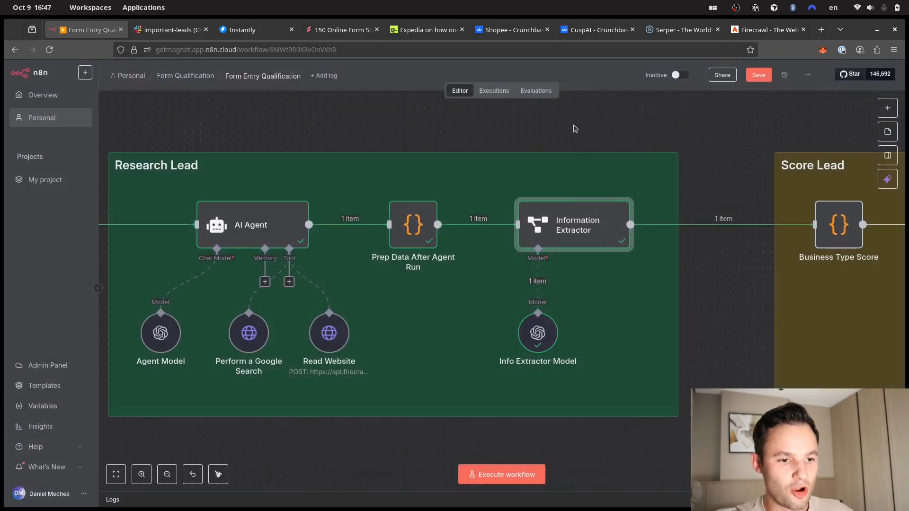
{"action": "double_click", "coordinate": [411, 232]}
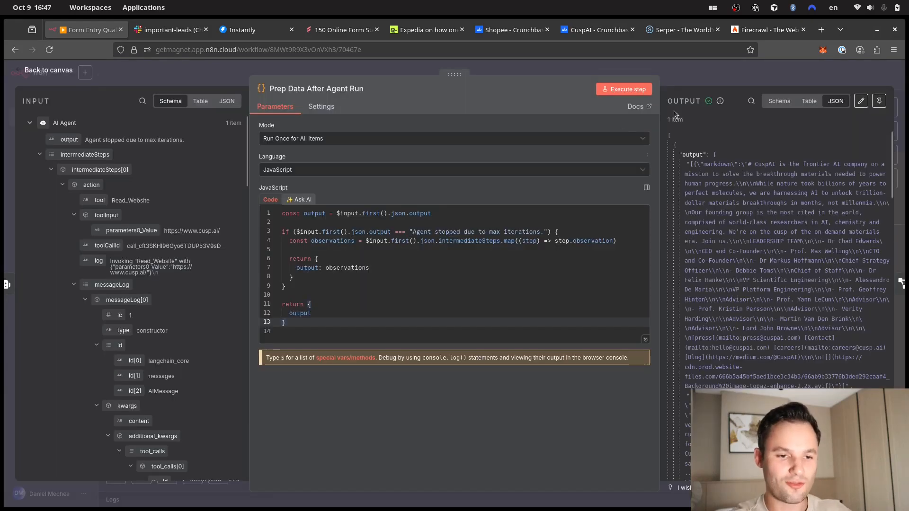
{"action": "left_click", "coordinate": [701, 72]}
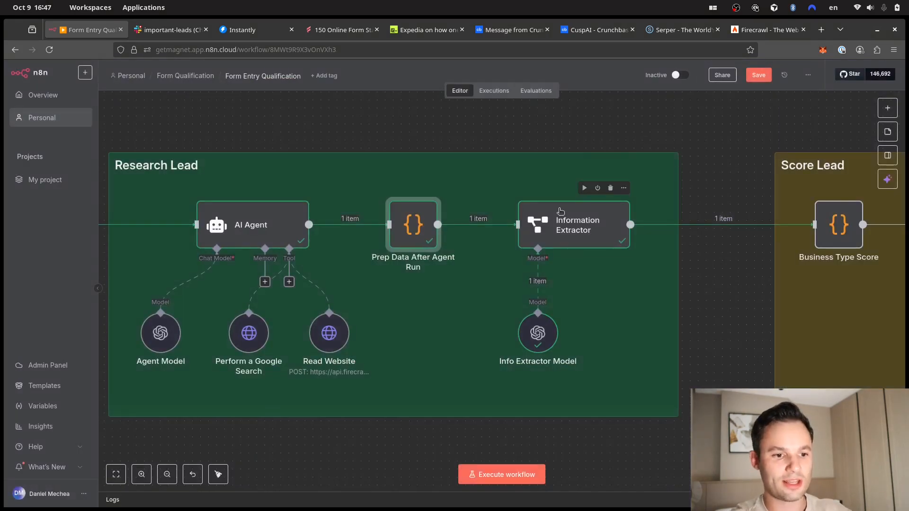
{"action": "double_click", "coordinate": [561, 221]}
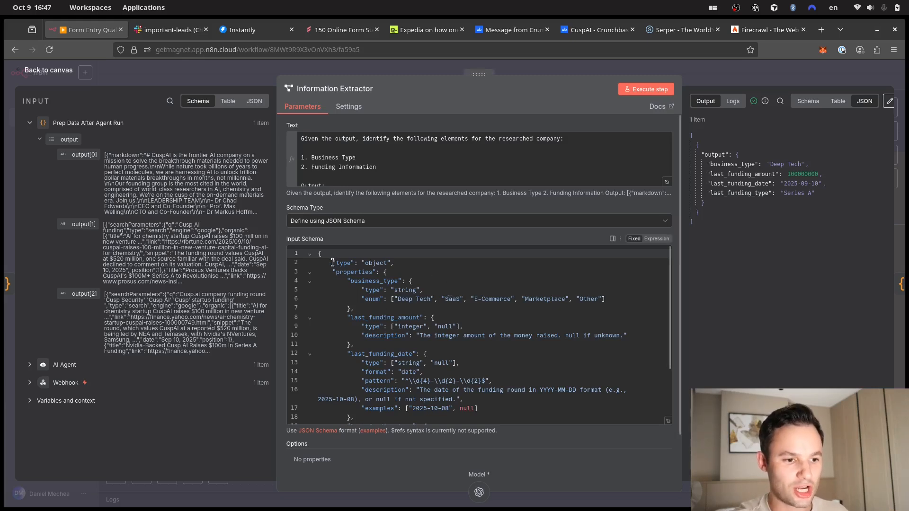
- Review the schema's business_type enum (Deep Tech, SaaS) against the extracted business_type
{"action": "left_click_drag", "start_coordinate": [333, 263], "coordinate": [375, 266]}
{"action": "left_click", "coordinate": [434, 272]}
{"action": "left_click", "coordinate": [386, 280]}
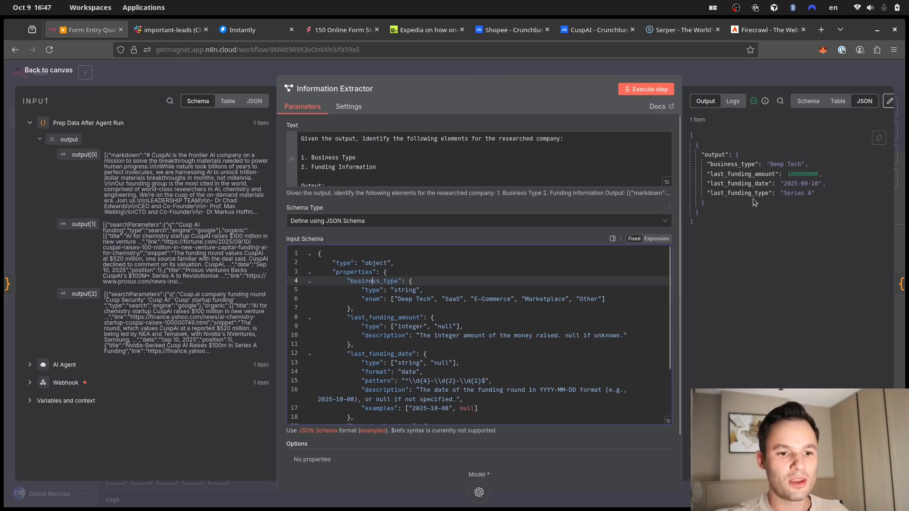
{"action": "left_click", "coordinate": [719, 165]}
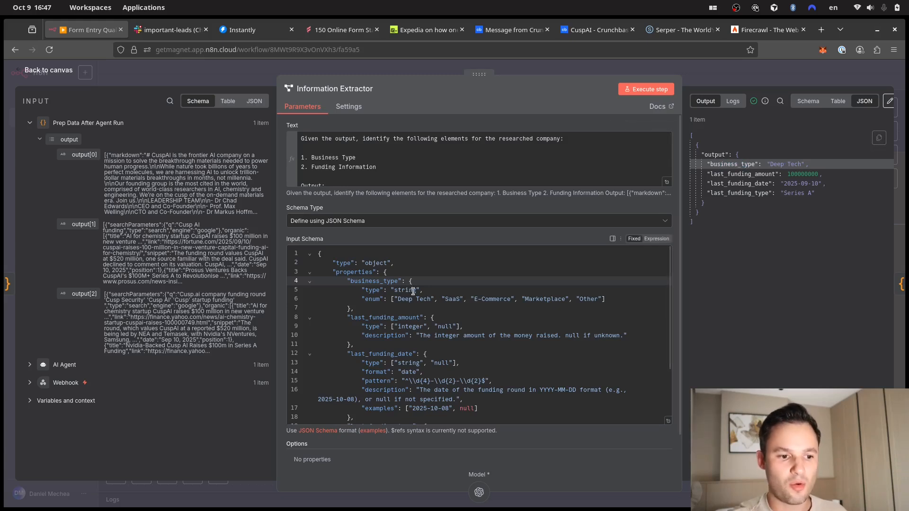
{"action": "left_click", "coordinate": [505, 305]}
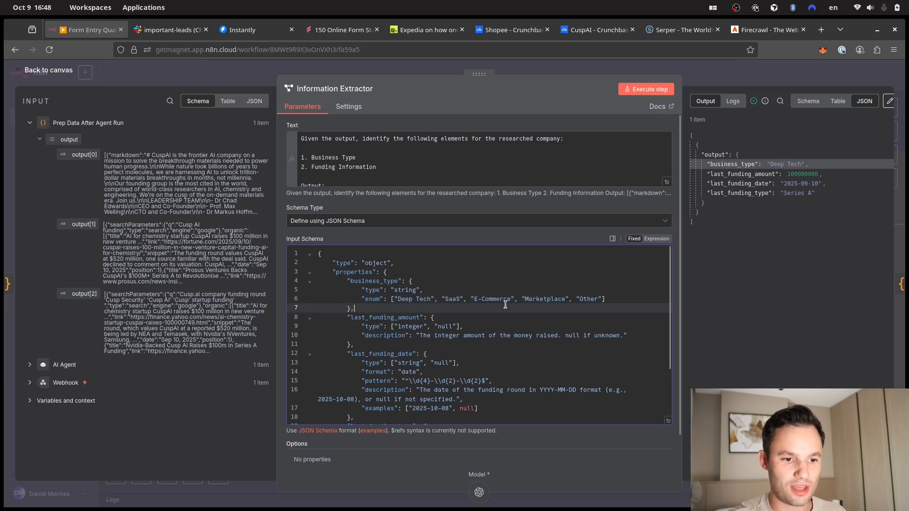
{"action": "left_click", "coordinate": [555, 297]}
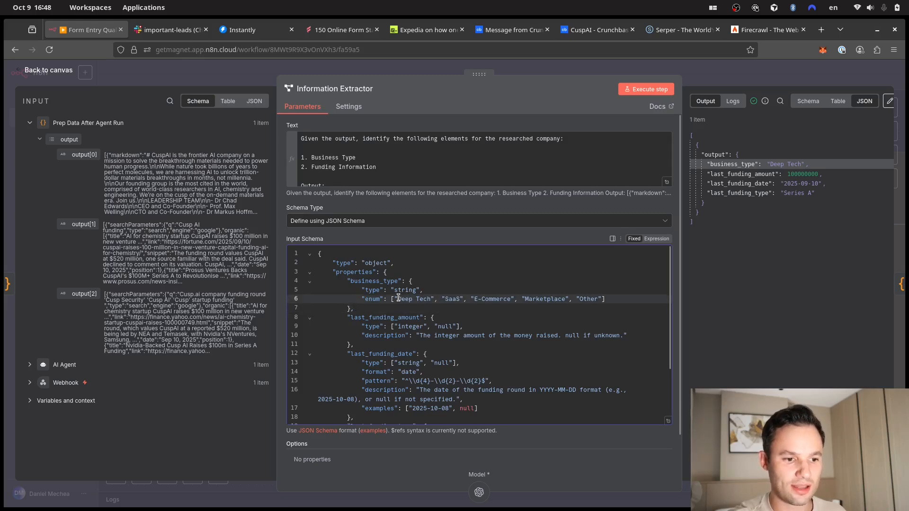
{"action": "left_click_drag", "start_coordinate": [420, 300], "coordinate": [431, 301]}
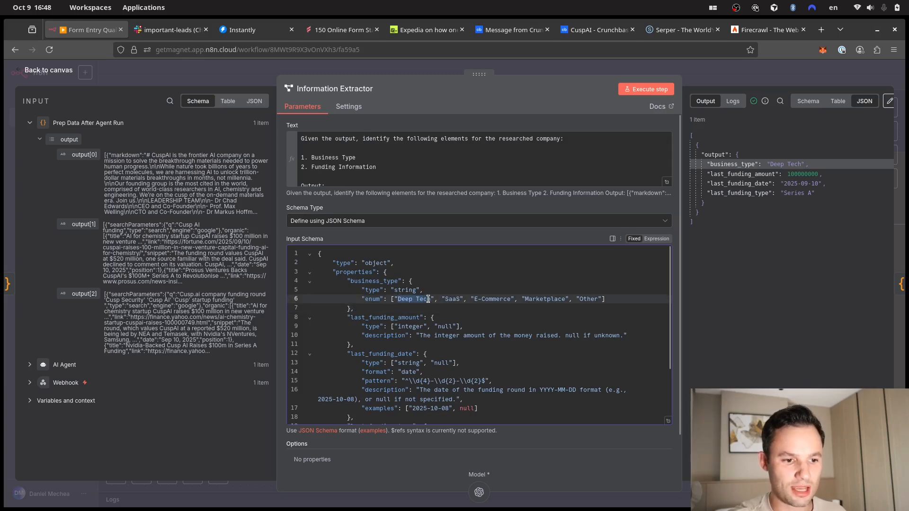
{"action": "left_click", "coordinate": [428, 304]}
{"action": "left_click", "coordinate": [455, 300]}
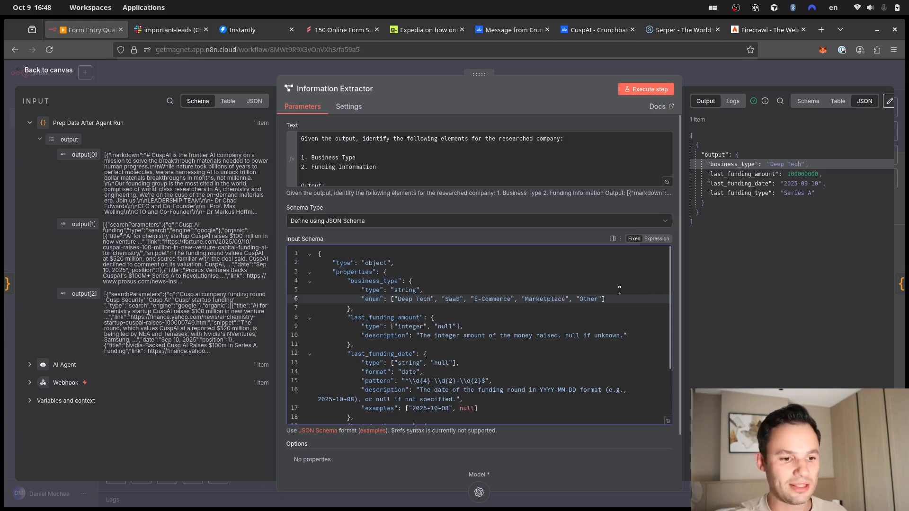
{"action": "left_click", "coordinate": [383, 299]}
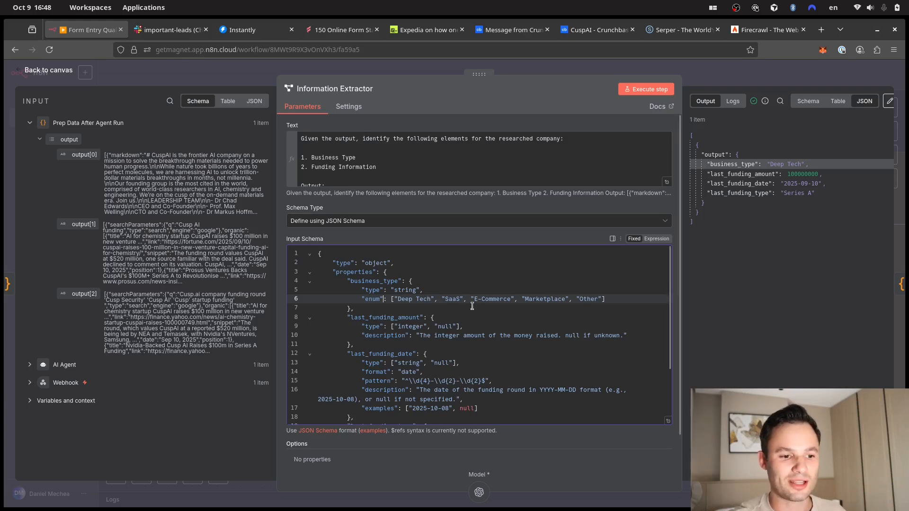
- Compare the 100000000 funding amount and funding date with the schema's date pattern rule
{"action": "scroll", "coordinate": [478, 309], "scroll_direction": "down", "scroll_amount": 1}
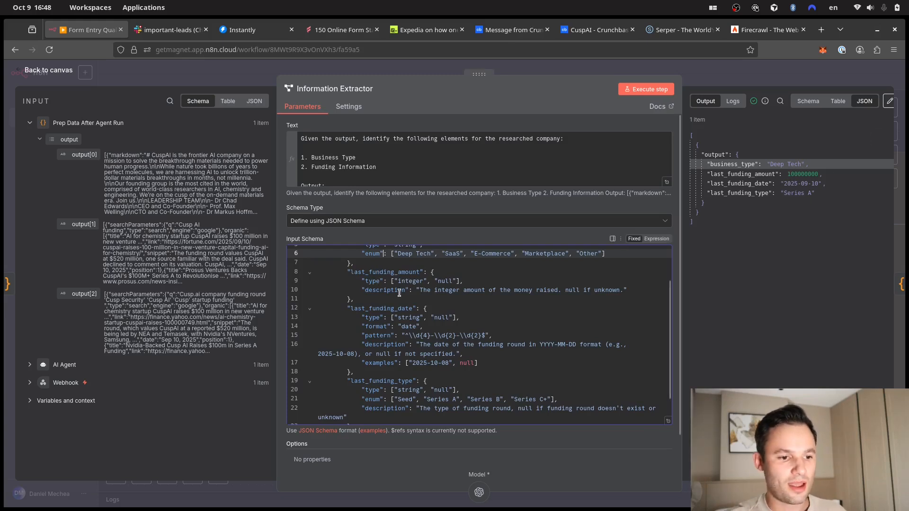
{"action": "double_click", "coordinate": [795, 175]}
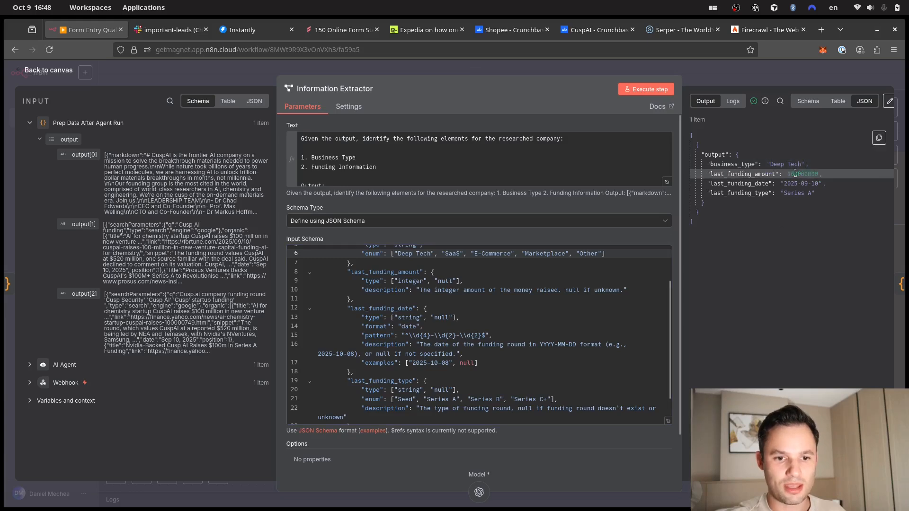
{"action": "left_click", "coordinate": [797, 179]}
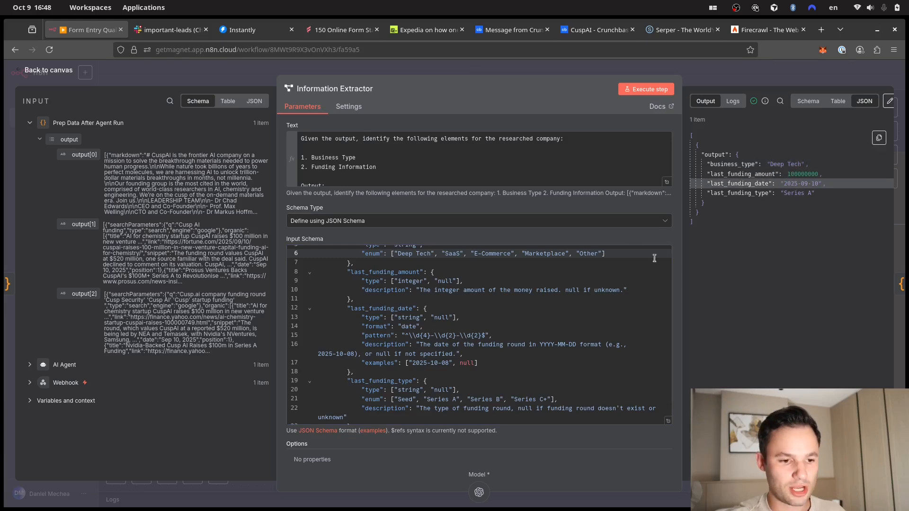
{"action": "scroll", "coordinate": [654, 258], "scroll_direction": "down", "scroll_amount": 2}
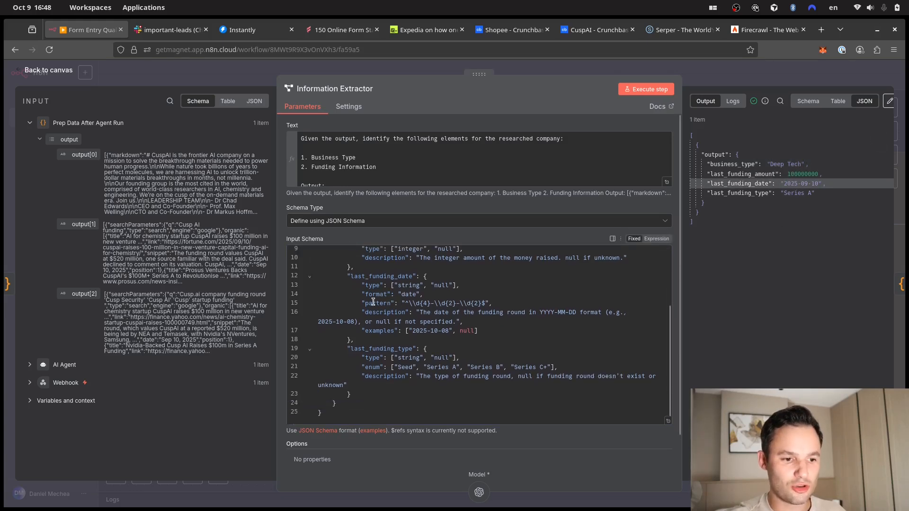
{"action": "left_click_drag", "start_coordinate": [365, 302], "coordinate": [496, 305]}
{"action": "left_click", "coordinate": [498, 305]}
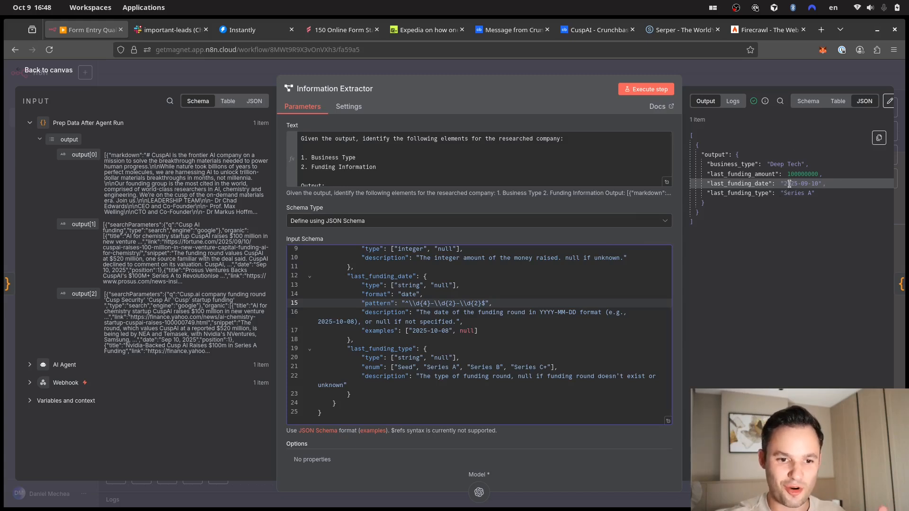
{"action": "double_click", "coordinate": [804, 184]}
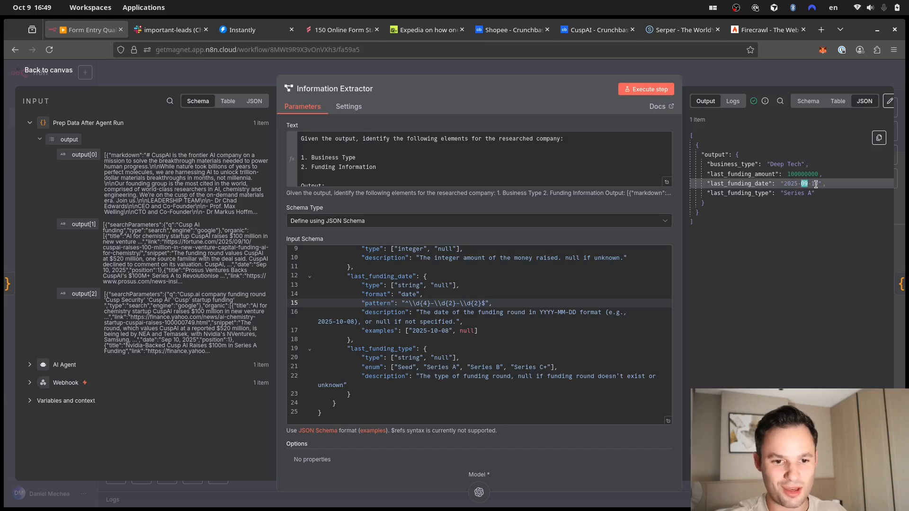
{"action": "double_click", "coordinate": [815, 184]}
{"action": "left_click", "coordinate": [815, 186]}
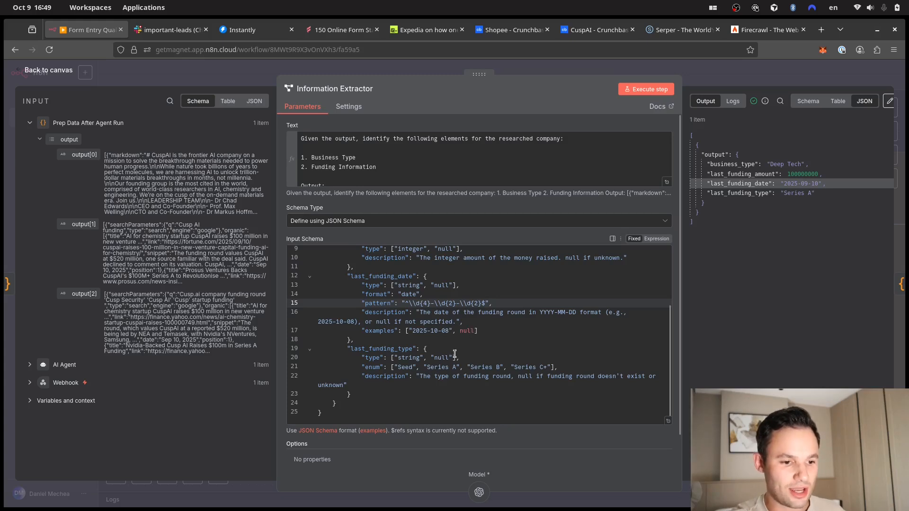
- Review last_funding_type's string type and allowed round types, then close the extractor
{"action": "left_click_drag", "start_coordinate": [359, 348], "coordinate": [406, 348]}
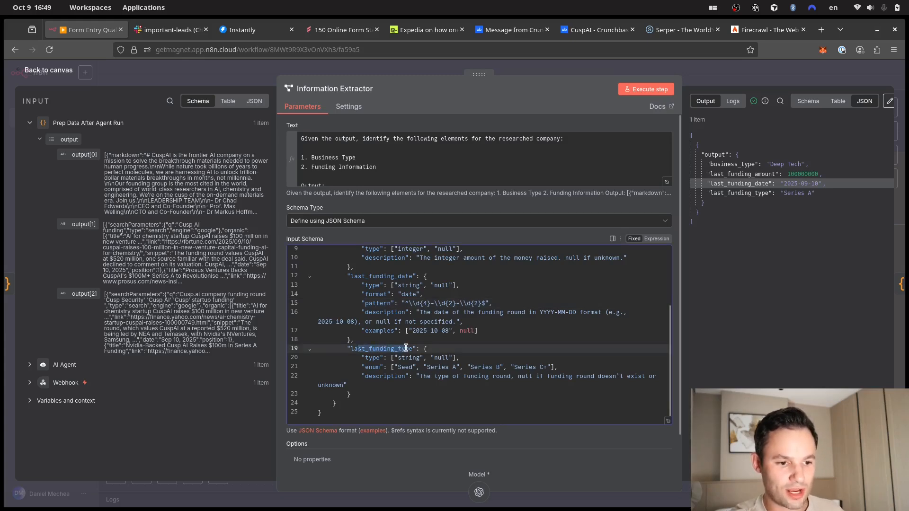
{"action": "left_click", "coordinate": [425, 366]}
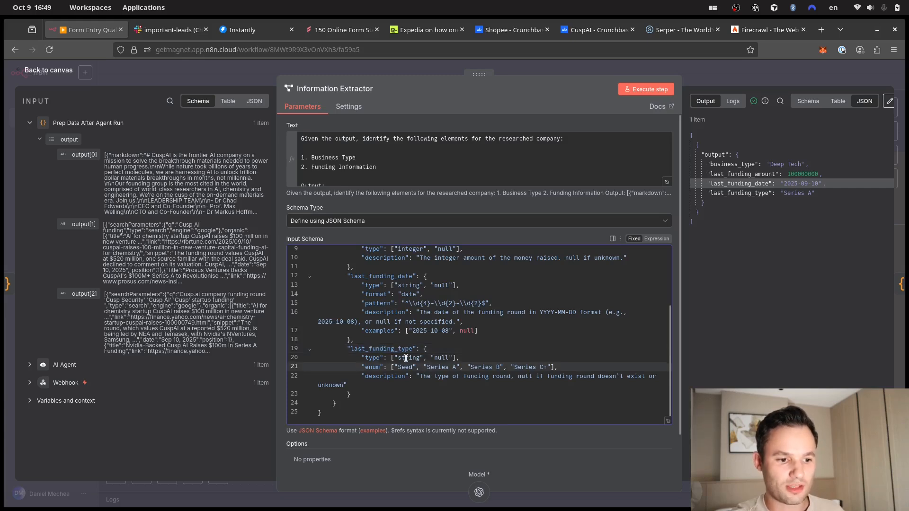
{"action": "double_click", "coordinate": [406, 358]}
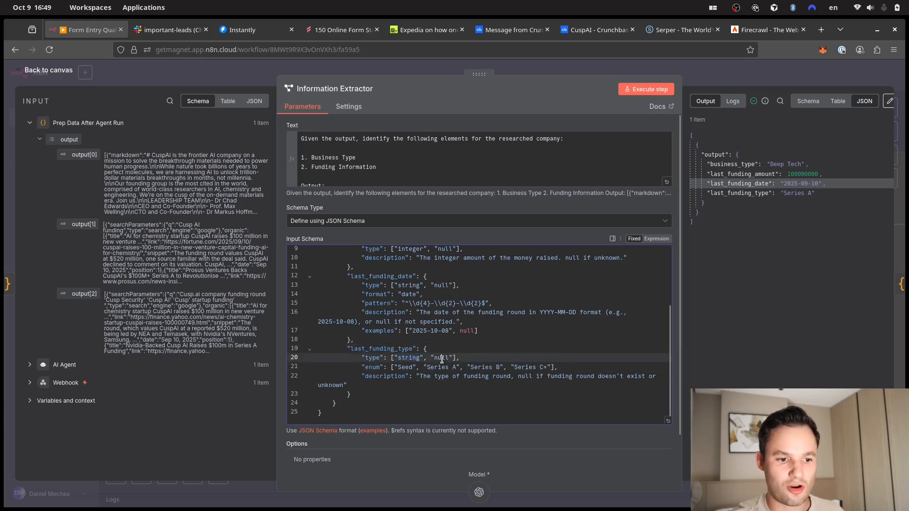
{"action": "left_click", "coordinate": [375, 368]}
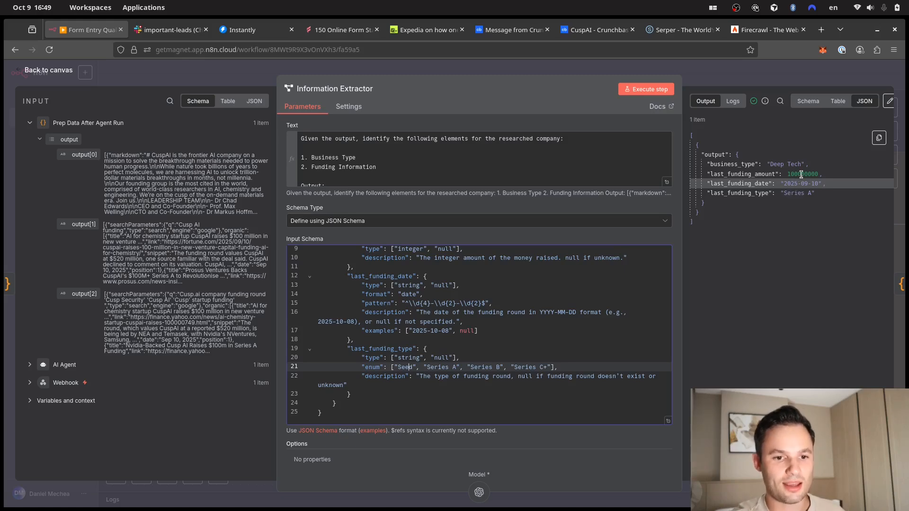
{"action": "left_click", "coordinate": [734, 71]}
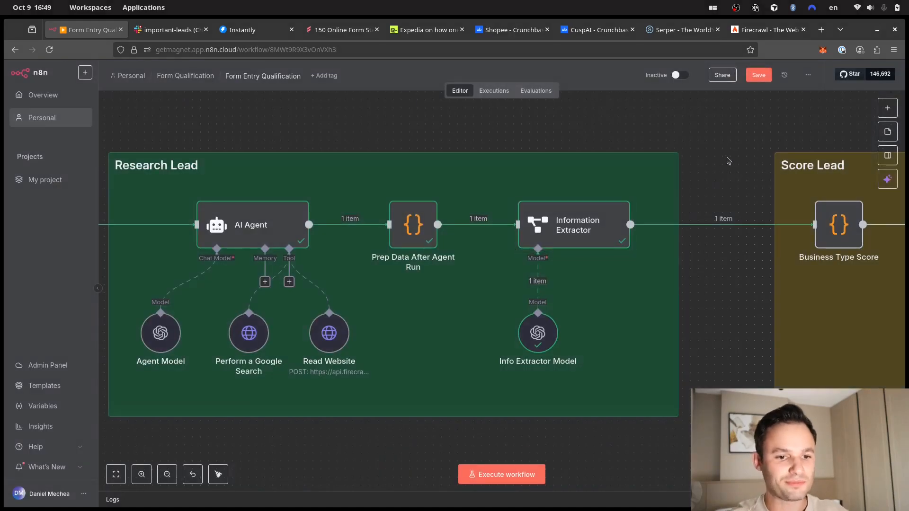
{"action": "left_click_drag", "start_coordinate": [728, 161], "coordinate": [685, 172]}
{"action": "scroll", "coordinate": [437, 202], "scroll_direction": "down", "scroll_amount": 4}
{"action": "left_click_drag", "start_coordinate": [410, 150], "coordinate": [478, 163]}
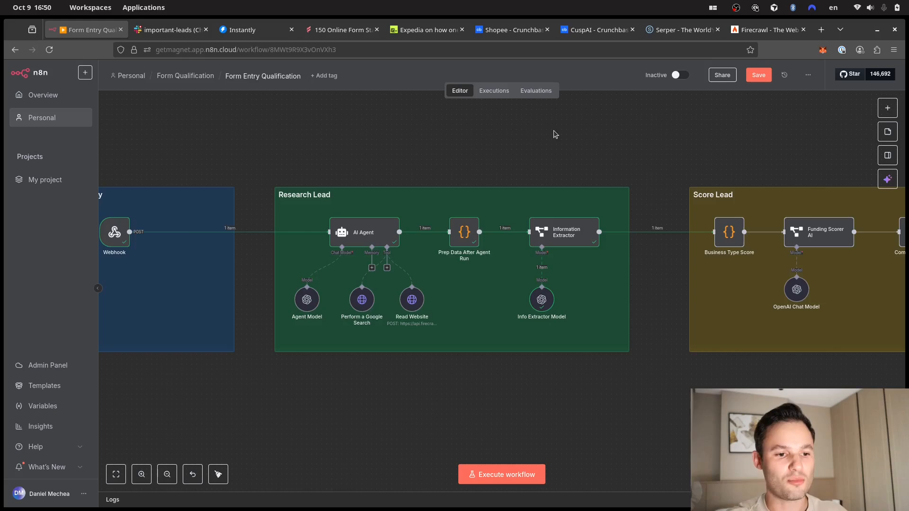
{"action": "scroll", "coordinate": [658, 148], "scroll_direction": "right", "scroll_amount": 5}
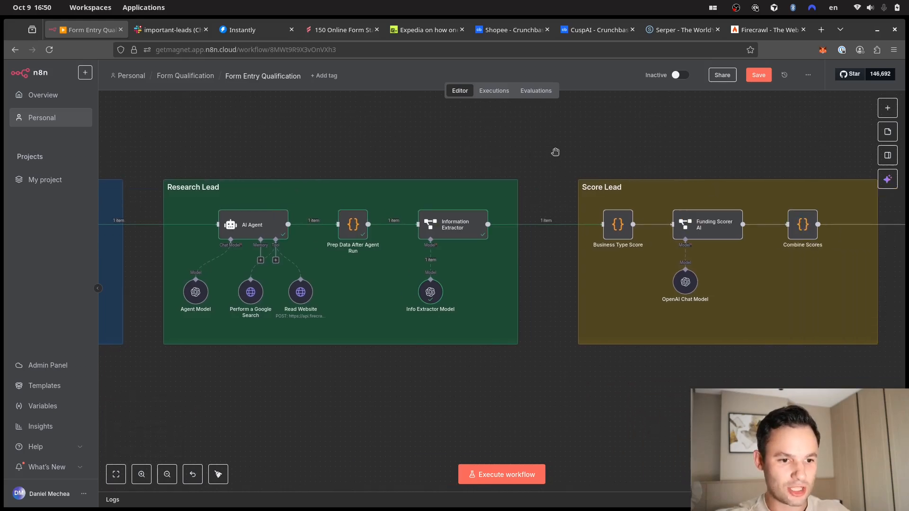
{"action": "left_click_drag", "start_coordinate": [554, 150], "coordinate": [361, 172]}
{"action": "scroll", "coordinate": [456, 170], "scroll_direction": "right", "scroll_amount": 1}
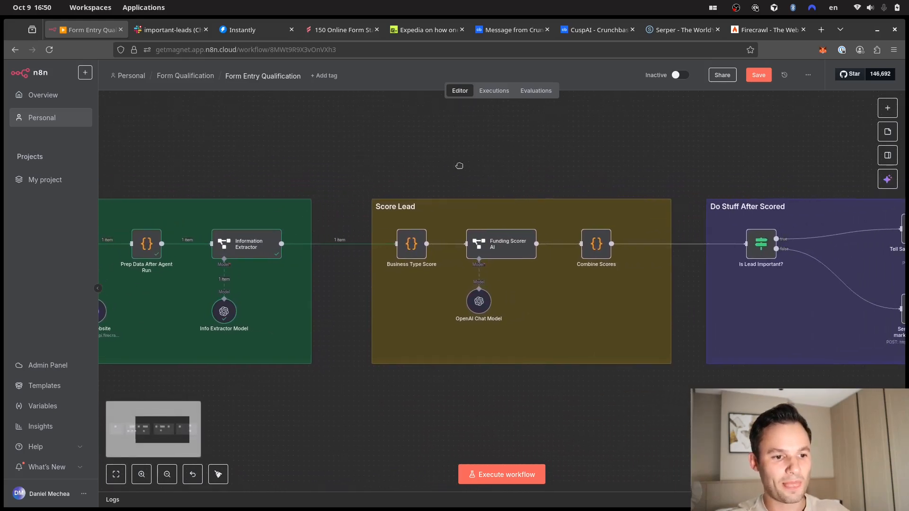
{"action": "scroll", "coordinate": [489, 152], "scroll_direction": "right", "scroll_amount": 1}
{"action": "scroll", "coordinate": [489, 152], "scroll_direction": "down", "scroll_amount": 1}
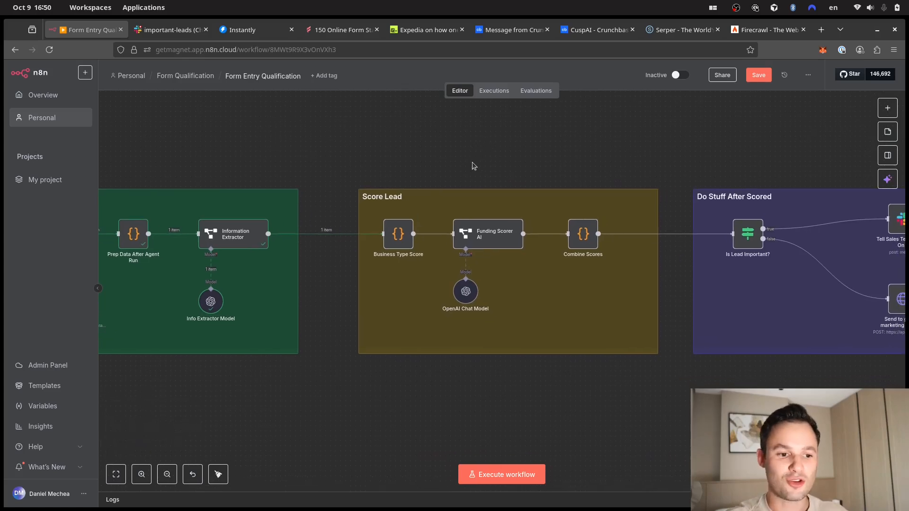
{"action": "mouse_move", "coordinate": [445, 244]}
{"action": "scroll", "coordinate": [445, 244], "scroll_direction": "up", "scroll_amount": 2}
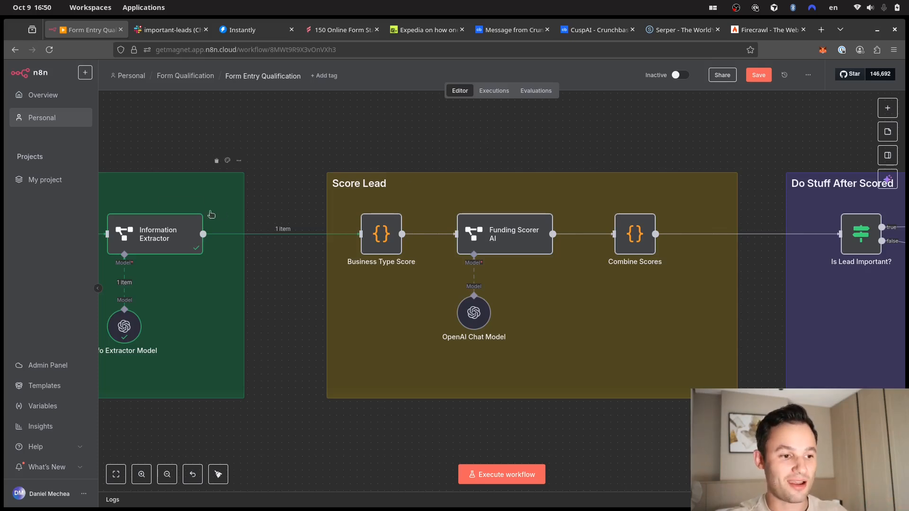
{"action": "left_click", "coordinate": [152, 229]}
{"action": "double_click", "coordinate": [152, 229]}
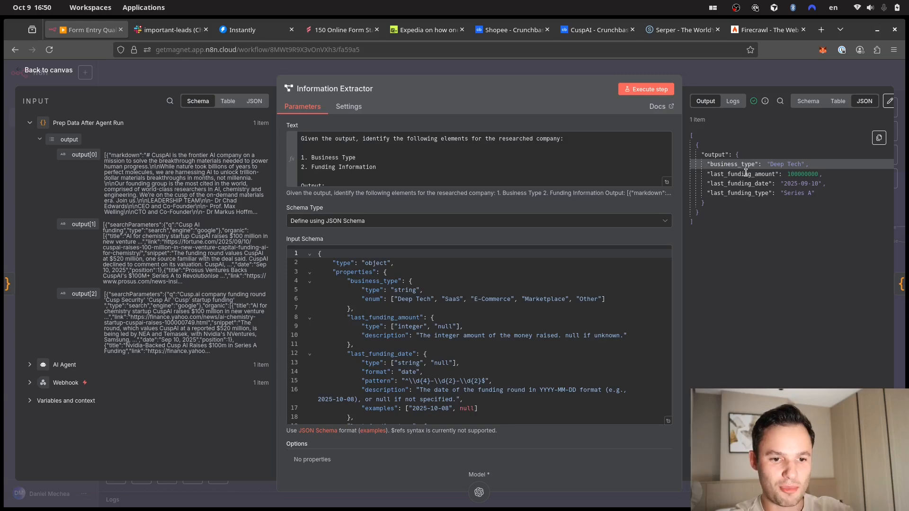
{"action": "left_click", "coordinate": [727, 70]}
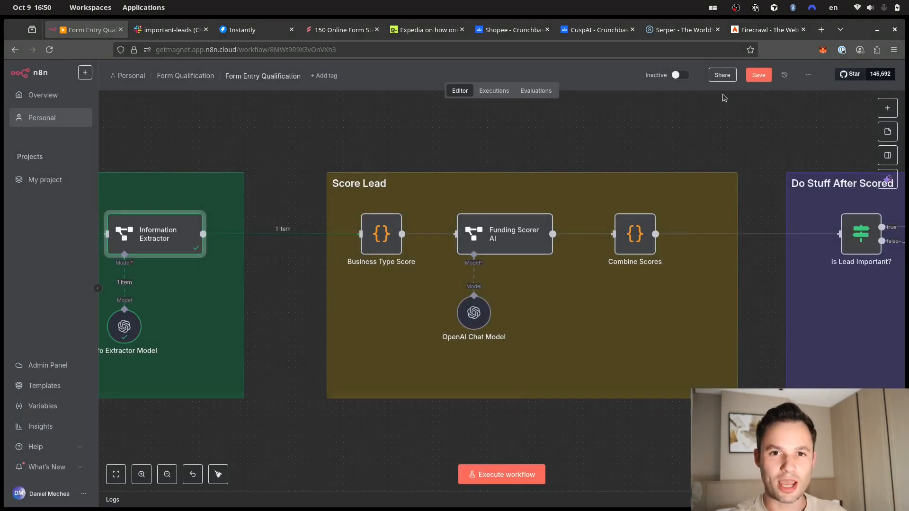
{"action": "left_click", "coordinate": [559, 145]}
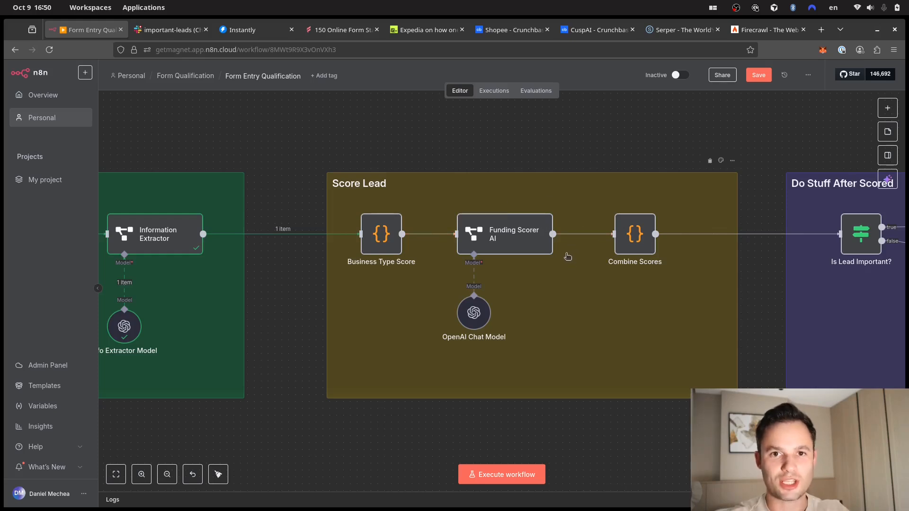
- Review the Business Type Score mapping and set the SaaS score to 3
{"action": "double_click", "coordinate": [383, 239]}
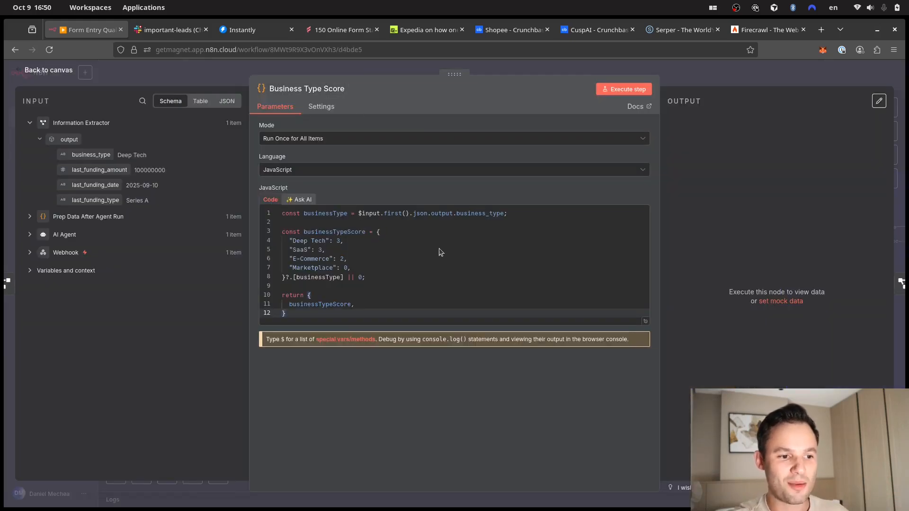
{"action": "left_click_drag", "start_coordinate": [283, 232], "coordinate": [399, 265]}
{"action": "left_click", "coordinate": [380, 274]}
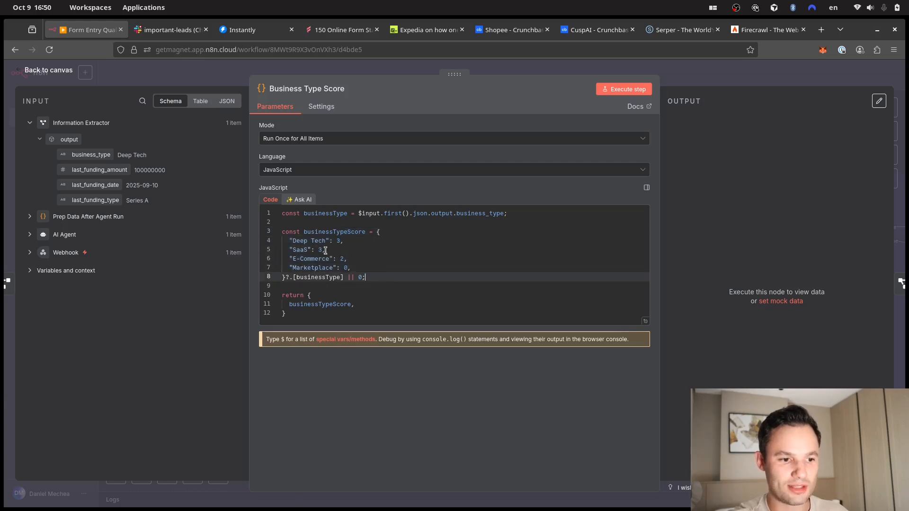
{"action": "double_click", "coordinate": [298, 242]}
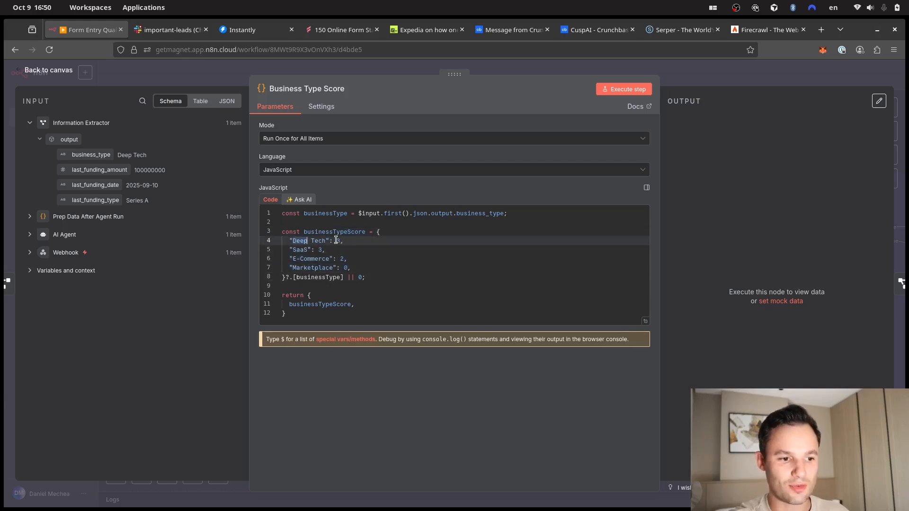
{"action": "double_click", "coordinate": [301, 250]}
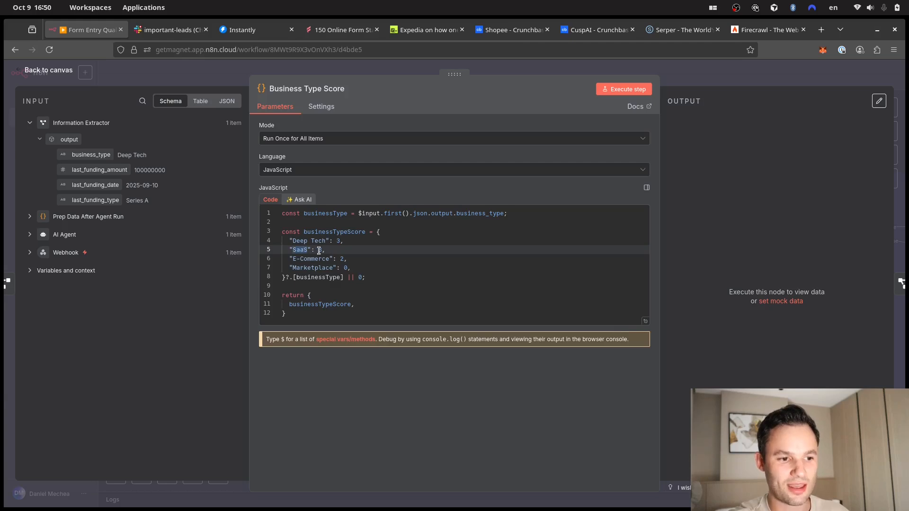
{"action": "double_click", "coordinate": [319, 250]}
{"action": "type", "text": "3"}
{"action": "left_click", "coordinate": [326, 261]}
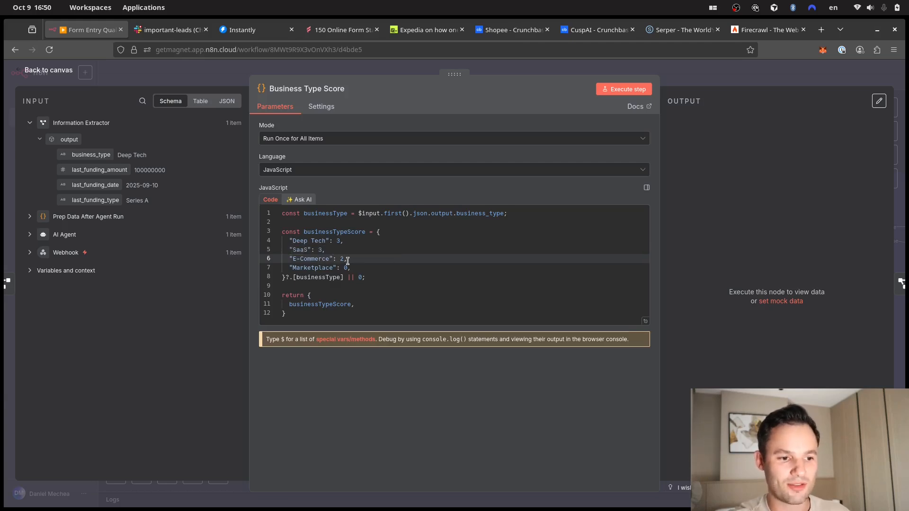
{"action": "left_click_drag", "start_coordinate": [359, 267], "coordinate": [291, 271]}
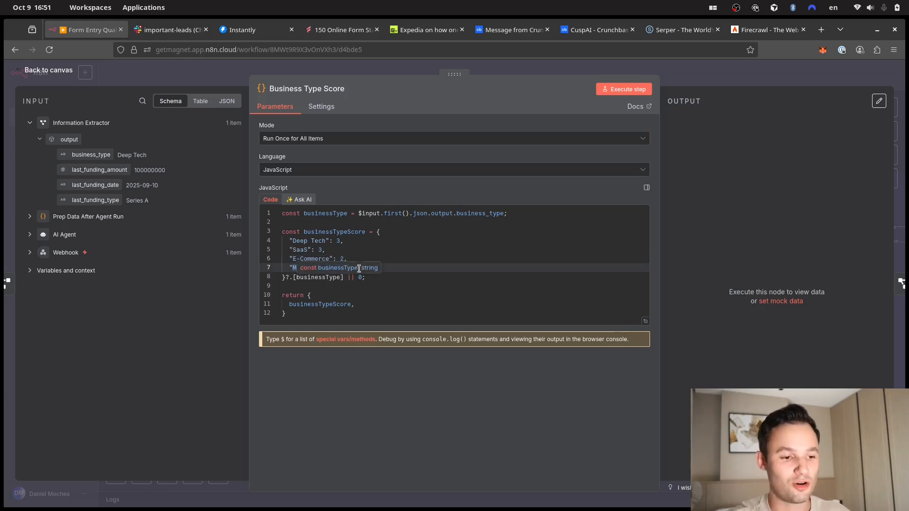
{"action": "left_click", "coordinate": [391, 292]}
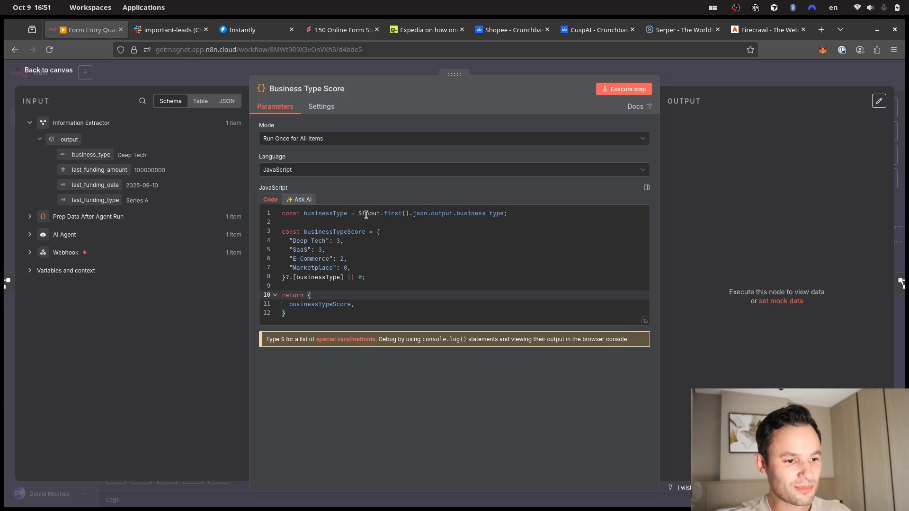
- Check the score lookup with fallback 0, then run the node for businessTypeScore 3
{"action": "left_click", "coordinate": [337, 216]}
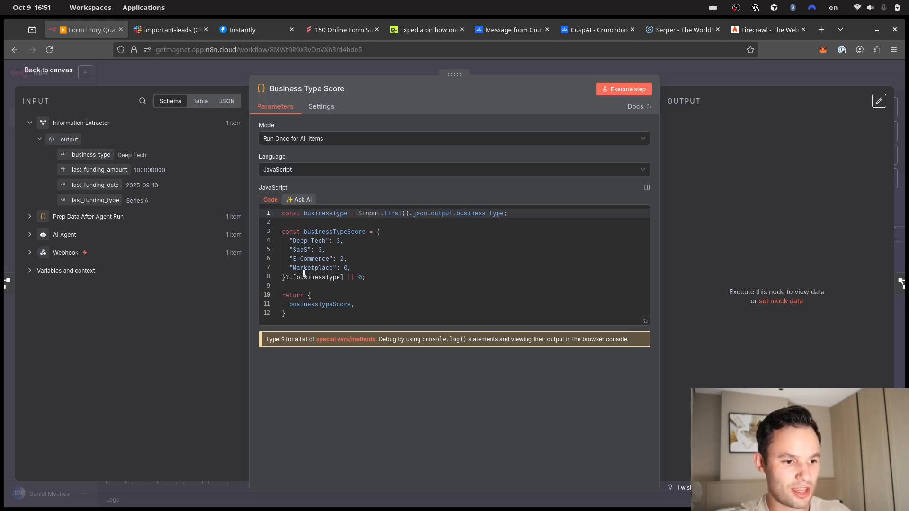
{"action": "left_click_drag", "start_coordinate": [299, 281], "coordinate": [323, 284]}
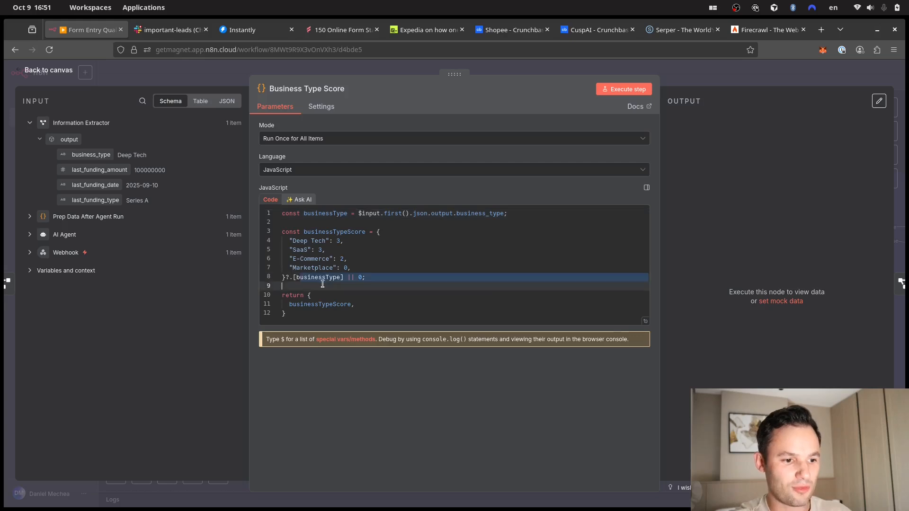
{"action": "left_click", "coordinate": [318, 278]}
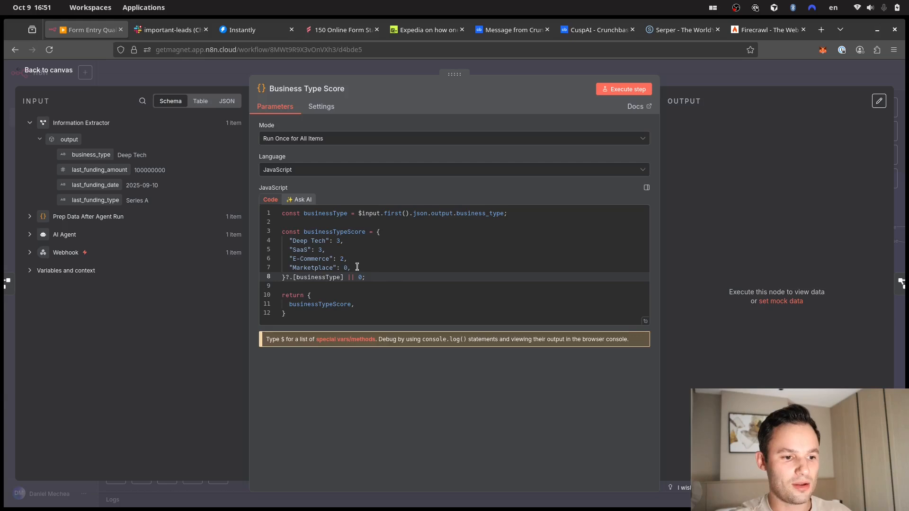
{"action": "left_click_drag", "start_coordinate": [358, 277], "coordinate": [367, 278]}
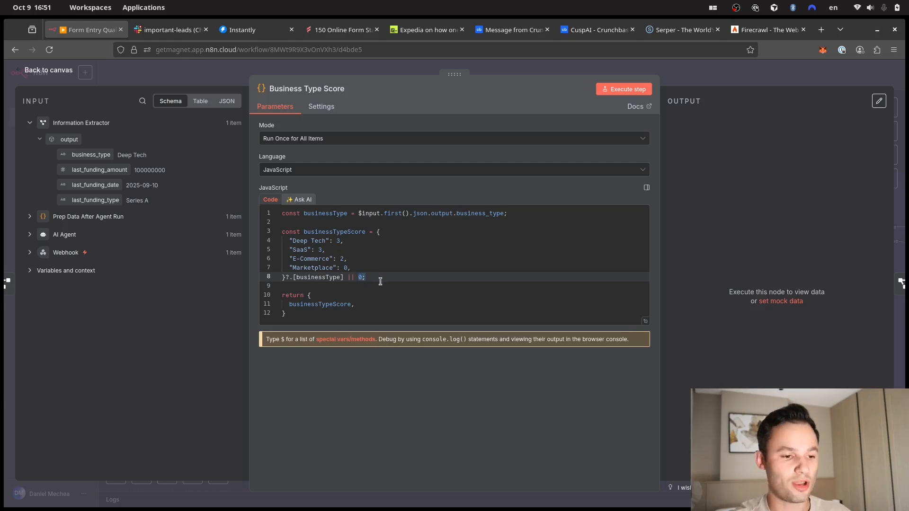
{"action": "left_click", "coordinate": [380, 282]}
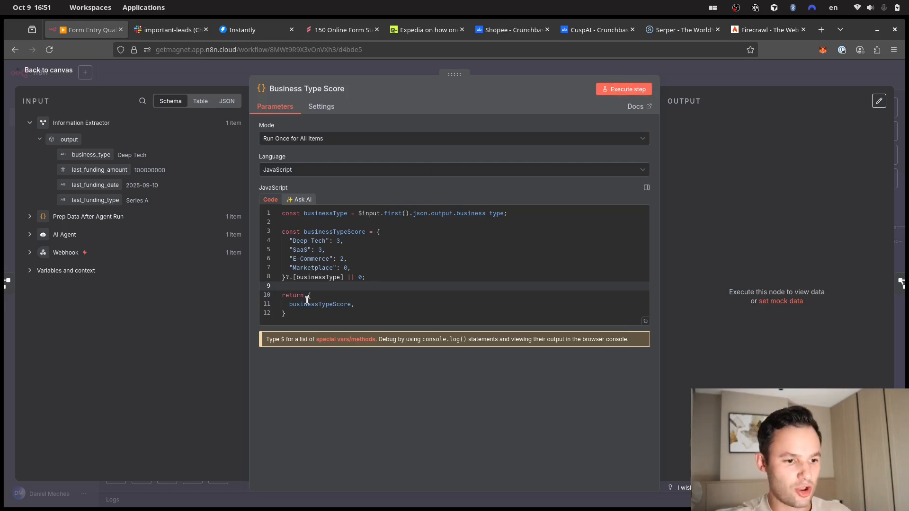
{"action": "left_click", "coordinate": [626, 90]}
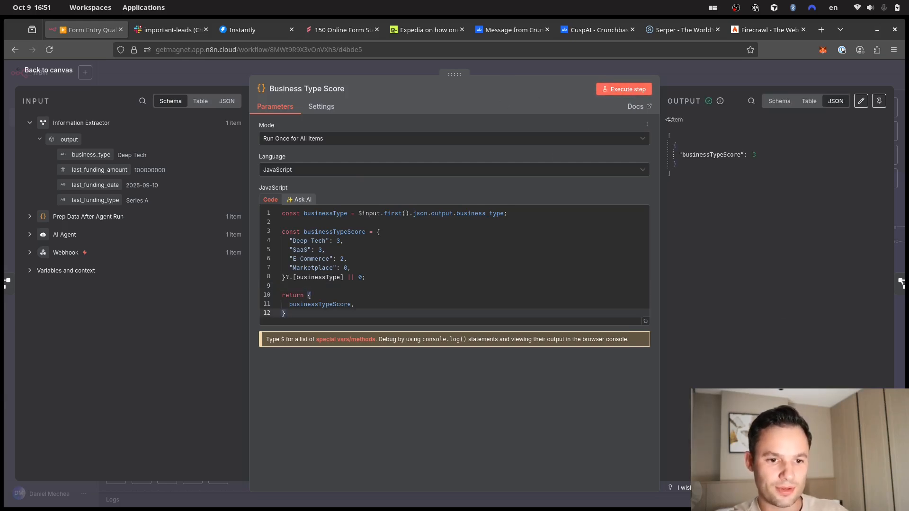
{"action": "left_click", "coordinate": [720, 66]}
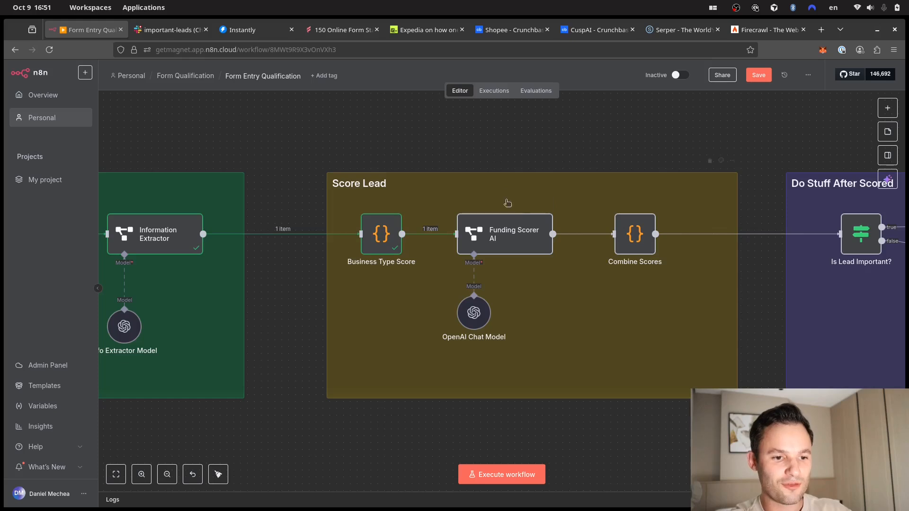
- Open Funding Scorer AI and review its 12-month funding and unknown-amount criteria
{"action": "left_click", "coordinate": [515, 242]}
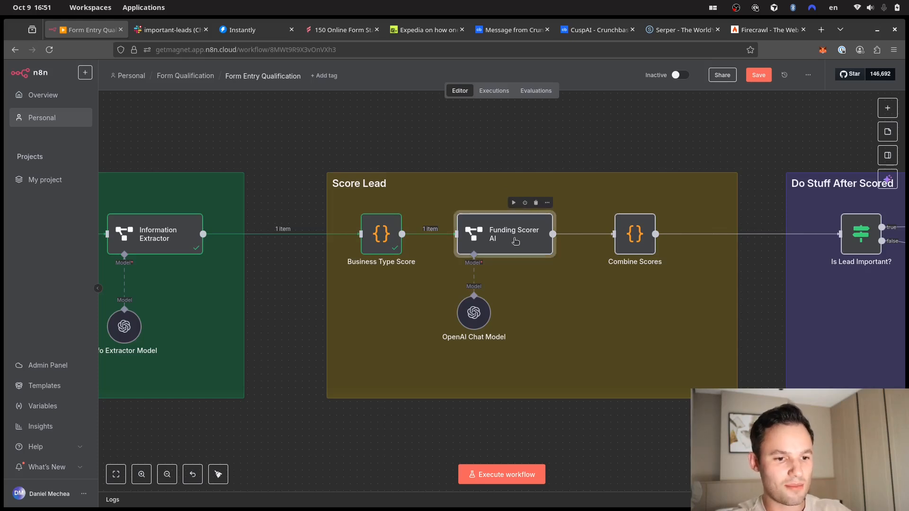
{"action": "double_click", "coordinate": [516, 242]}
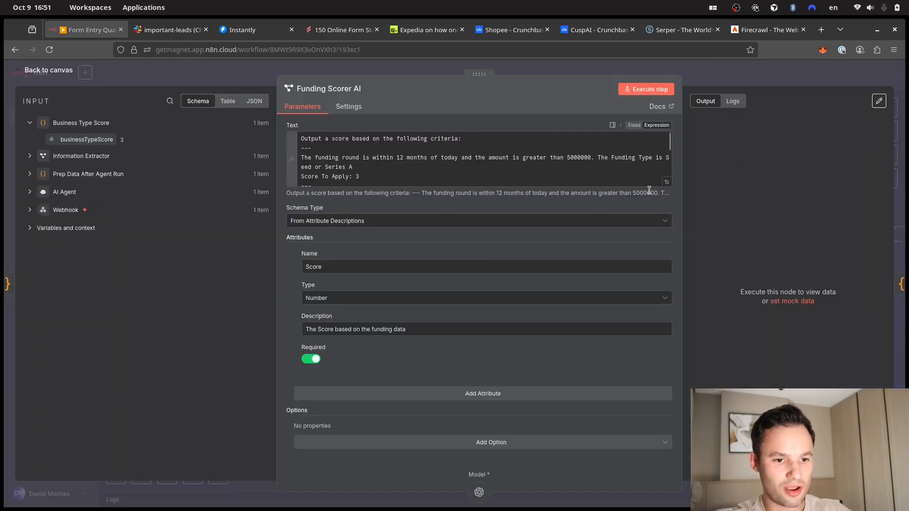
{"action": "scroll", "coordinate": [447, 161], "scroll_direction": "down", "scroll_amount": 2}
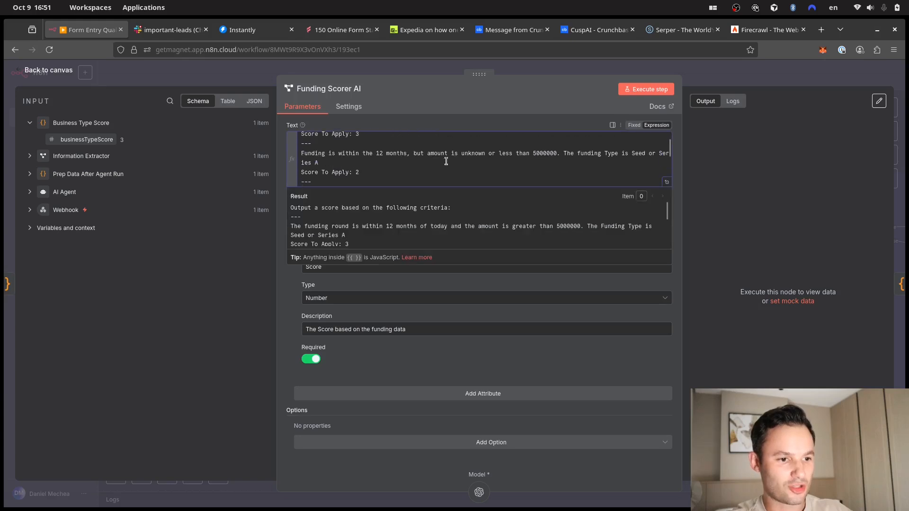
{"action": "scroll", "coordinate": [446, 156], "scroll_direction": "up", "scroll_amount": 2}
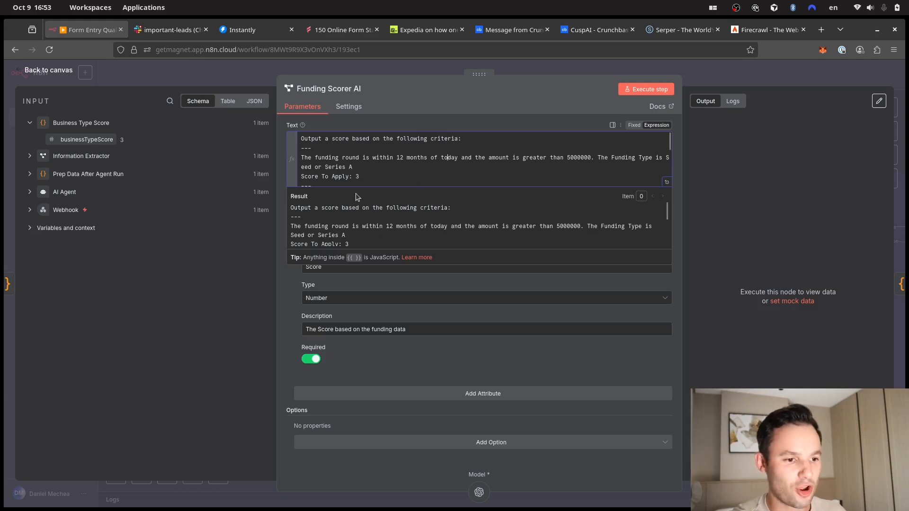
{"action": "left_click", "coordinate": [341, 157]}
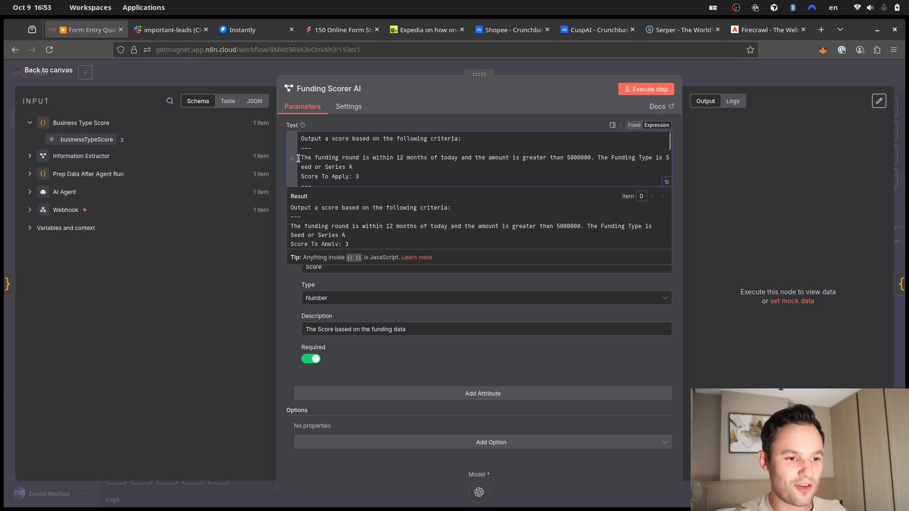
{"action": "left_click_drag", "start_coordinate": [365, 156], "coordinate": [369, 157]}
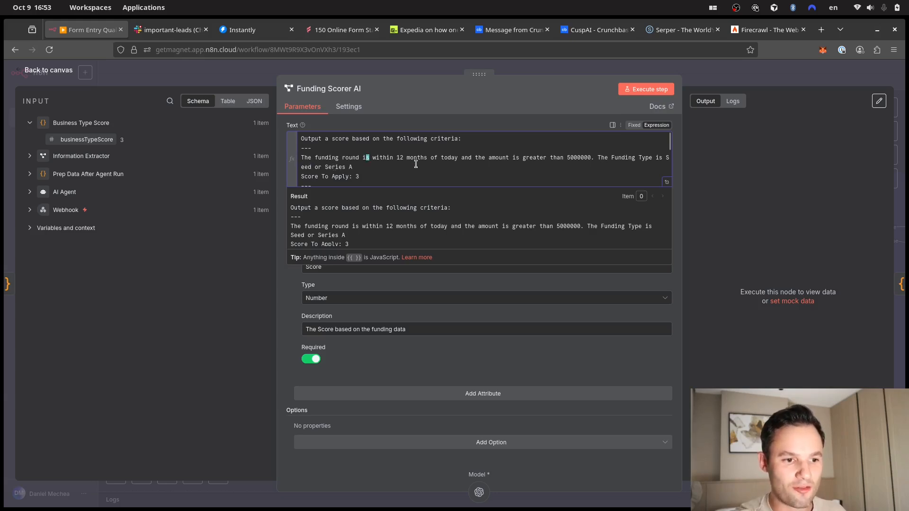
{"action": "left_click", "coordinate": [448, 158]}
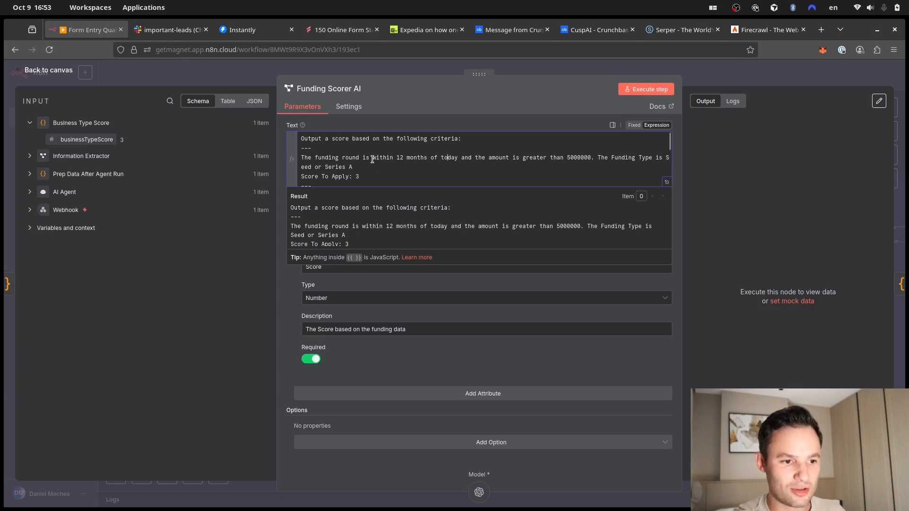
{"action": "scroll", "coordinate": [372, 159], "scroll_direction": "down", "scroll_amount": 5}
{"action": "scroll", "coordinate": [374, 156], "scroll_direction": "up", "scroll_amount": 5}
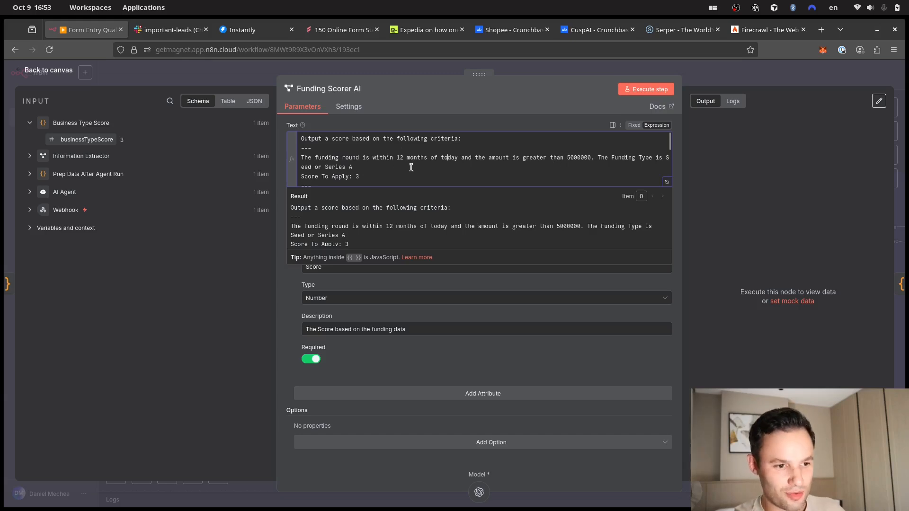
{"action": "scroll", "coordinate": [411, 167], "scroll_direction": "down", "scroll_amount": 2}
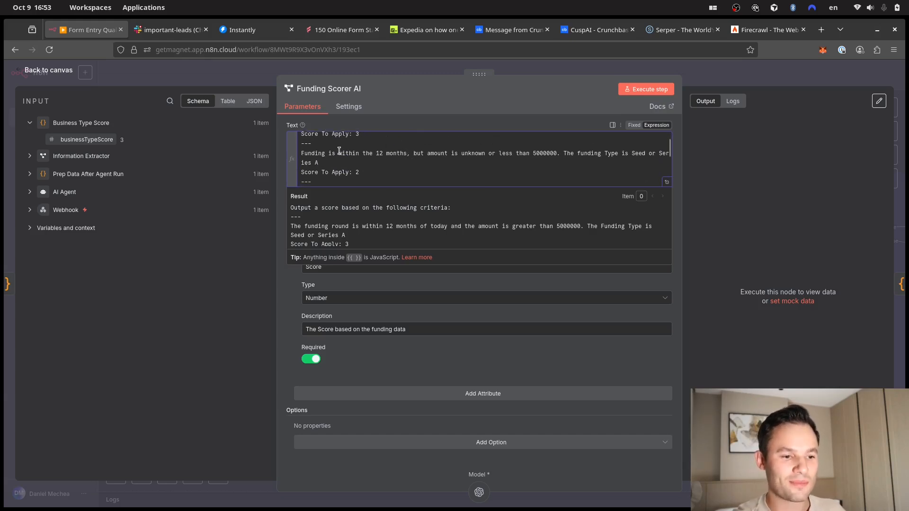
{"action": "left_click_drag", "start_coordinate": [302, 154], "coordinate": [479, 155]}
{"action": "left_click", "coordinate": [426, 155]}
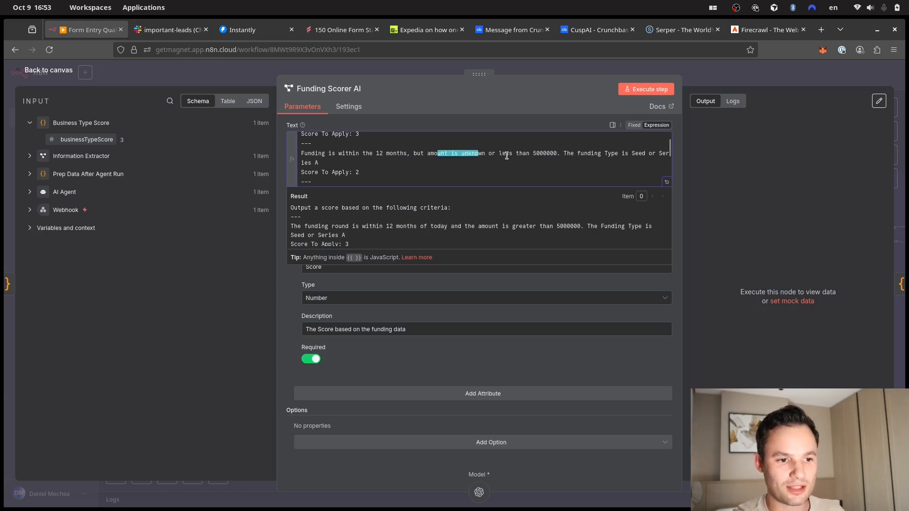
{"action": "left_click", "coordinate": [523, 154]}
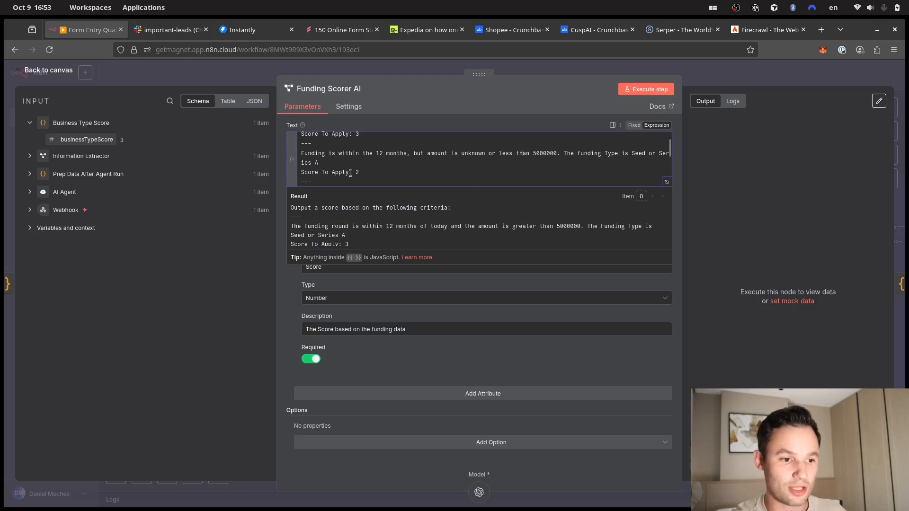
- Check today's date in the prompt preview, then run the node to get Score 3
{"action": "scroll", "coordinate": [360, 160], "scroll_direction": "down", "scroll_amount": 2}
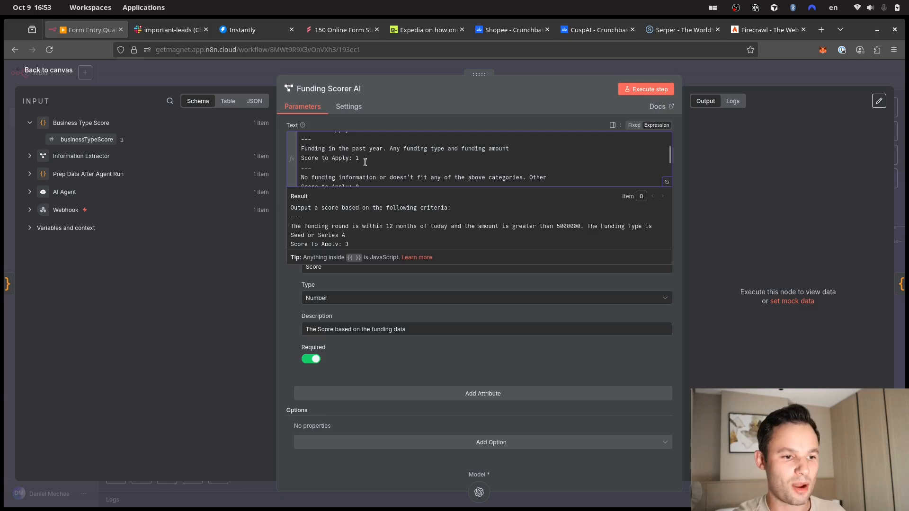
{"action": "scroll", "coordinate": [366, 162], "scroll_direction": "down", "scroll_amount": 3}
{"action": "scroll", "coordinate": [366, 161], "scroll_direction": "up", "scroll_amount": 3}
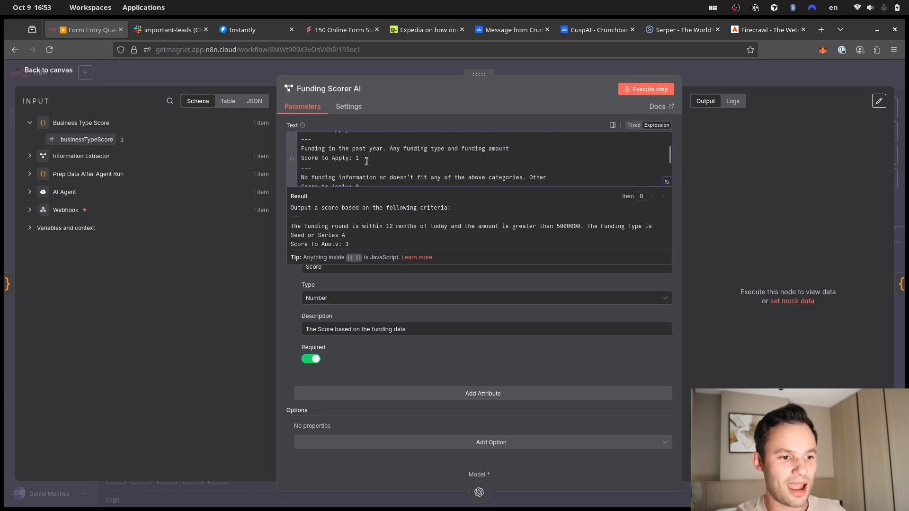
{"action": "scroll", "coordinate": [367, 160], "scroll_direction": "down", "scroll_amount": 2}
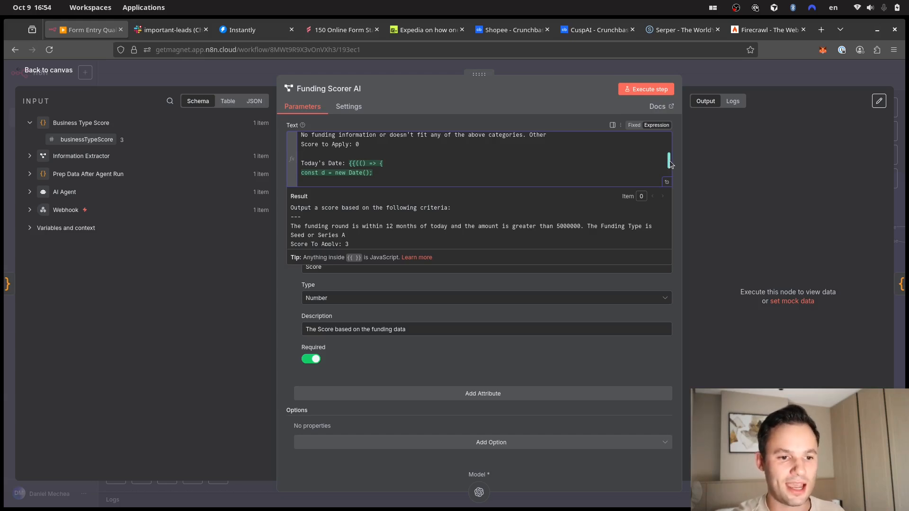
{"action": "left_click_drag", "start_coordinate": [670, 164], "coordinate": [670, 165]}
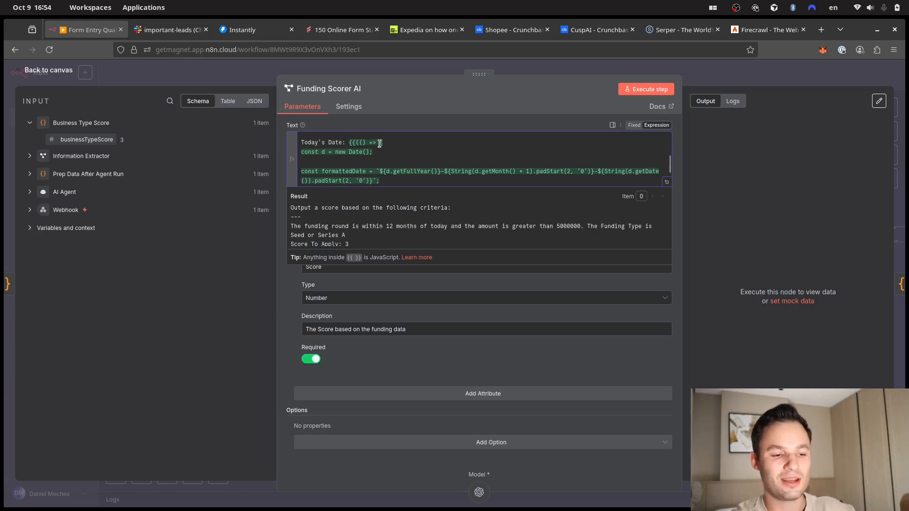
{"action": "scroll", "coordinate": [374, 166], "scroll_direction": "down", "scroll_amount": 5}
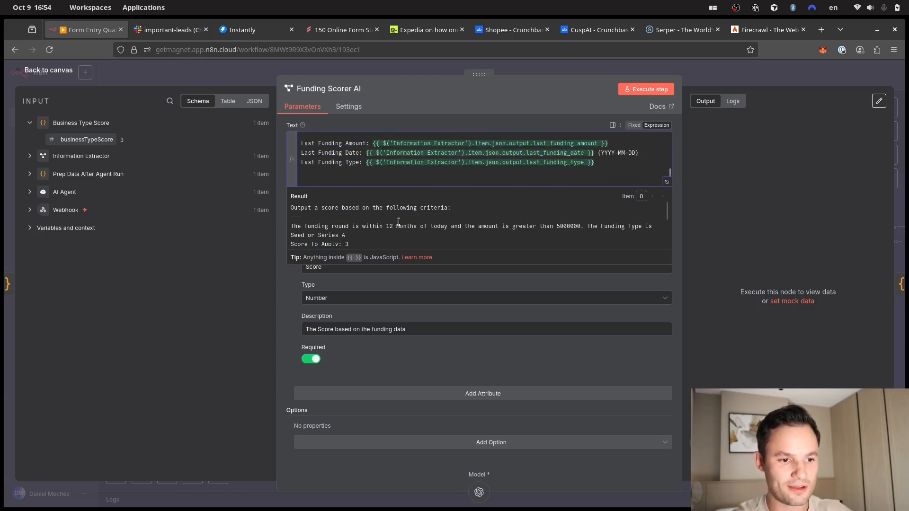
{"action": "scroll", "coordinate": [398, 222], "scroll_direction": "down", "scroll_amount": 2}
{"action": "scroll", "coordinate": [398, 222], "scroll_direction": "down", "scroll_amount": 3}
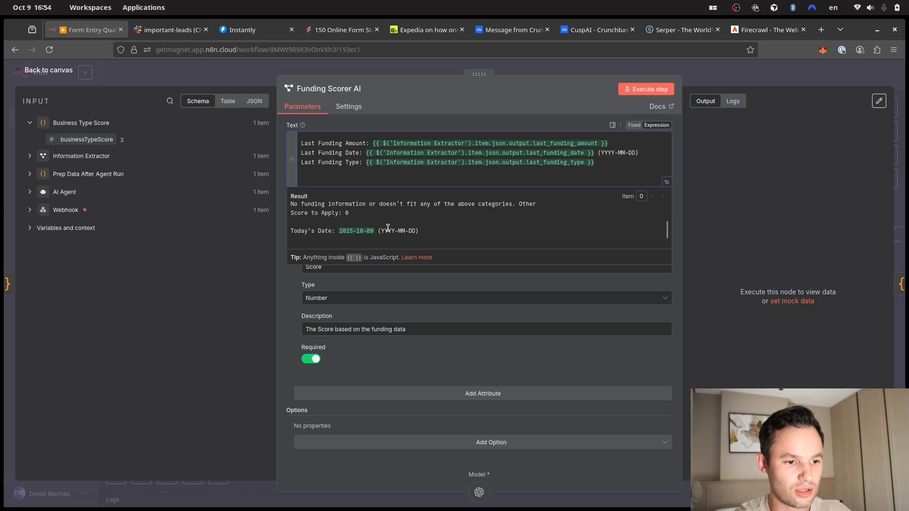
{"action": "left_click_drag", "start_coordinate": [339, 232], "coordinate": [385, 233]}
{"action": "left_click", "coordinate": [397, 232]}
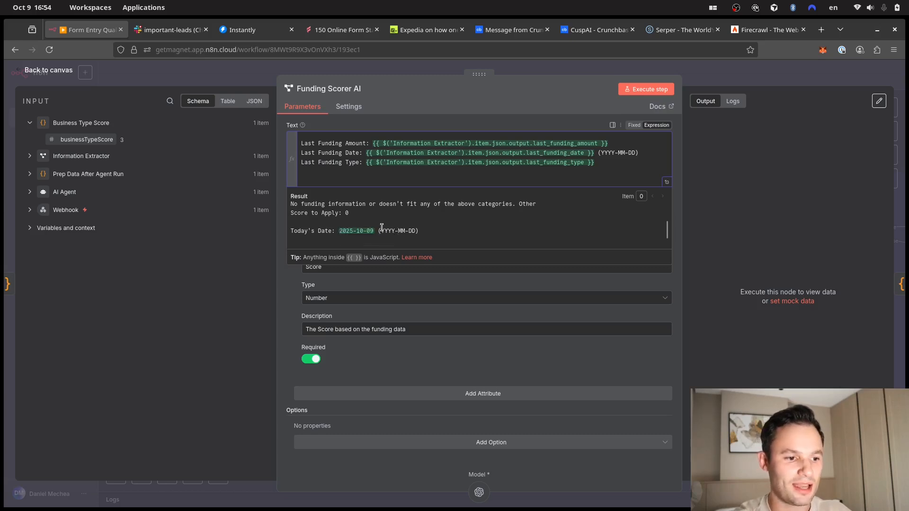
{"action": "scroll", "coordinate": [382, 228], "scroll_direction": "down", "scroll_amount": 2}
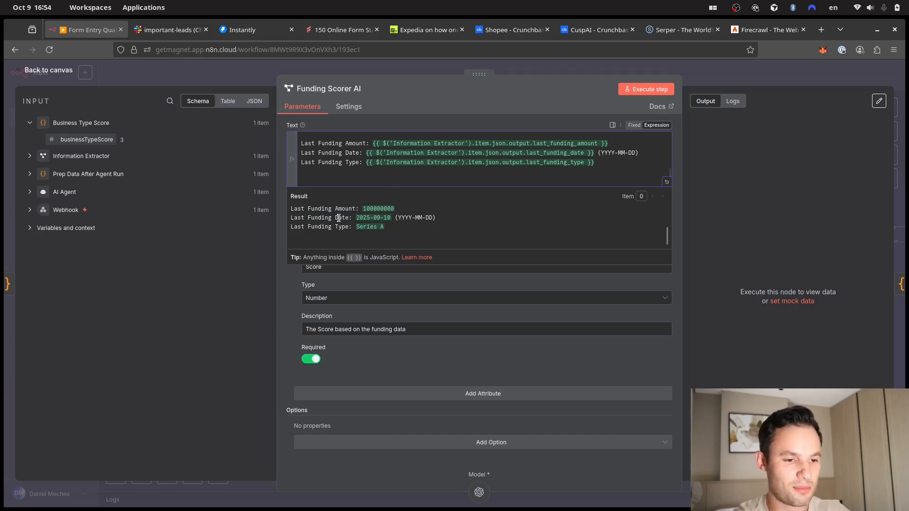
{"action": "scroll", "coordinate": [362, 220], "scroll_direction": "up", "scroll_amount": 2}
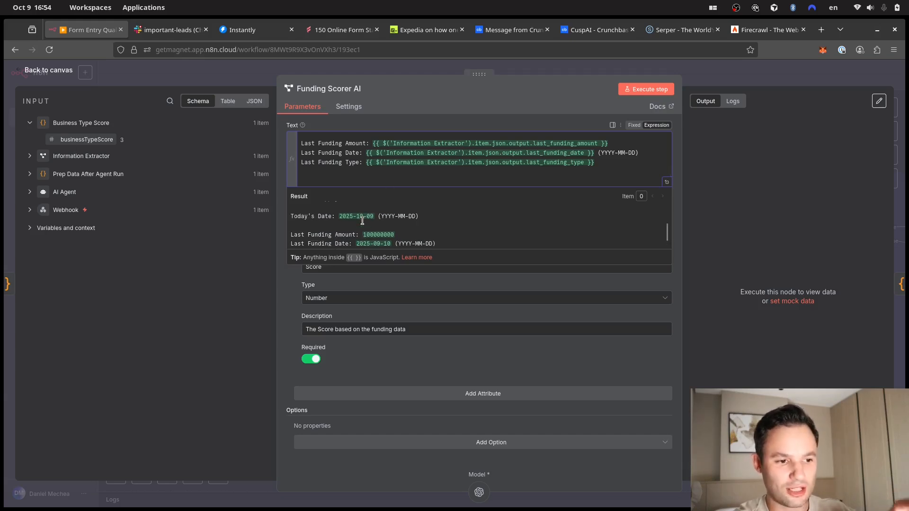
{"action": "scroll", "coordinate": [363, 221], "scroll_direction": "down", "scroll_amount": 2}
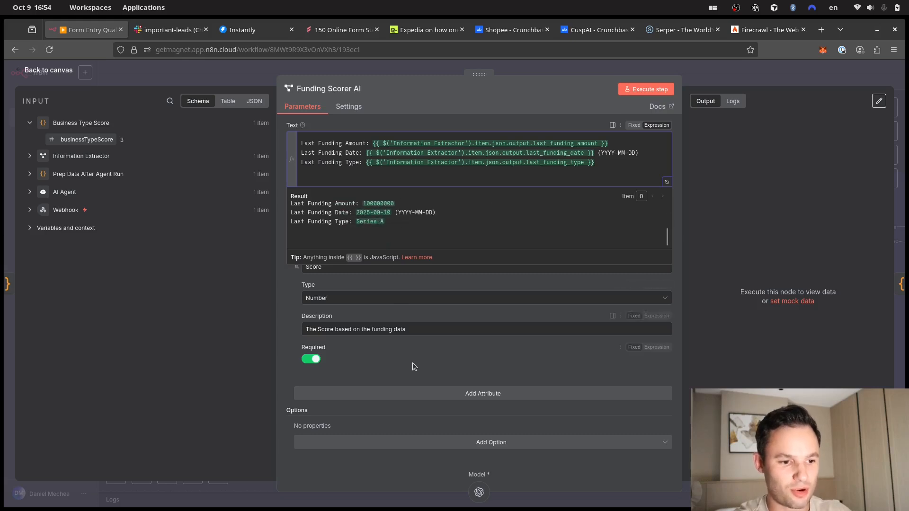
{"action": "left_click", "coordinate": [285, 327]}
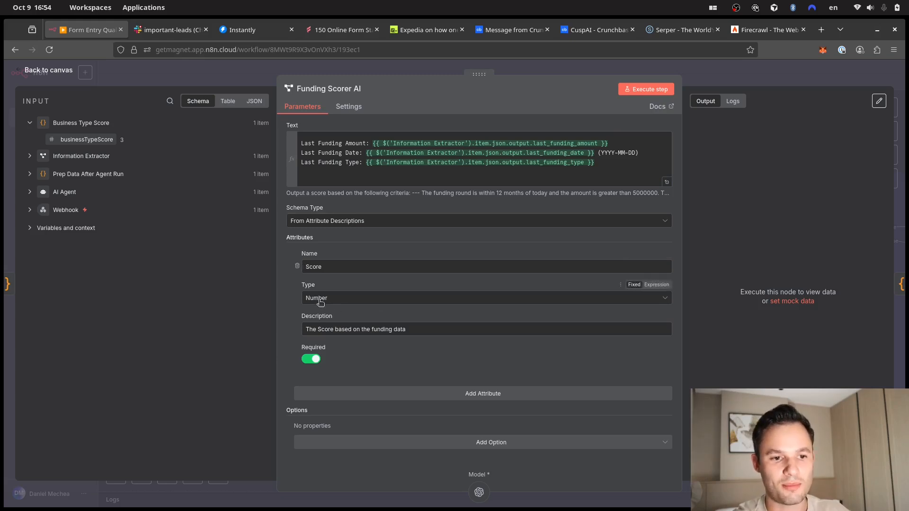
{"action": "left_click", "coordinate": [661, 89]}
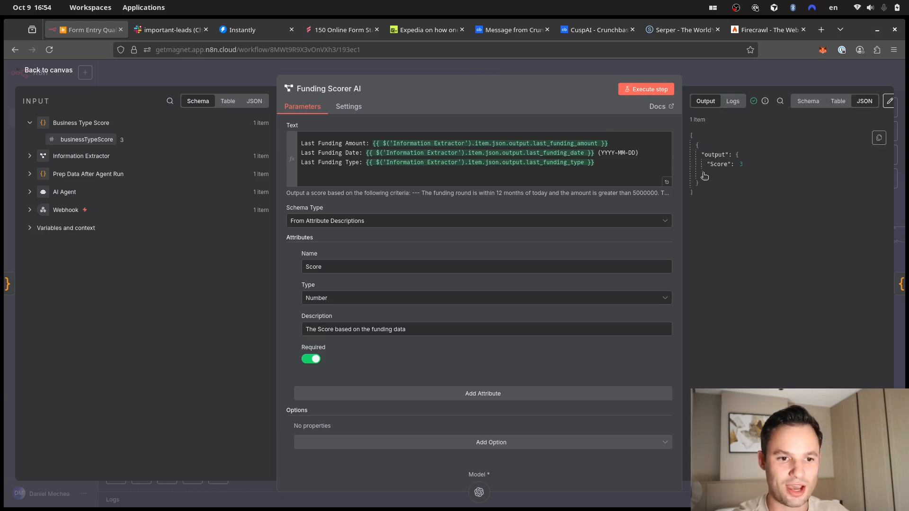
{"action": "left_click", "coordinate": [629, 70]}
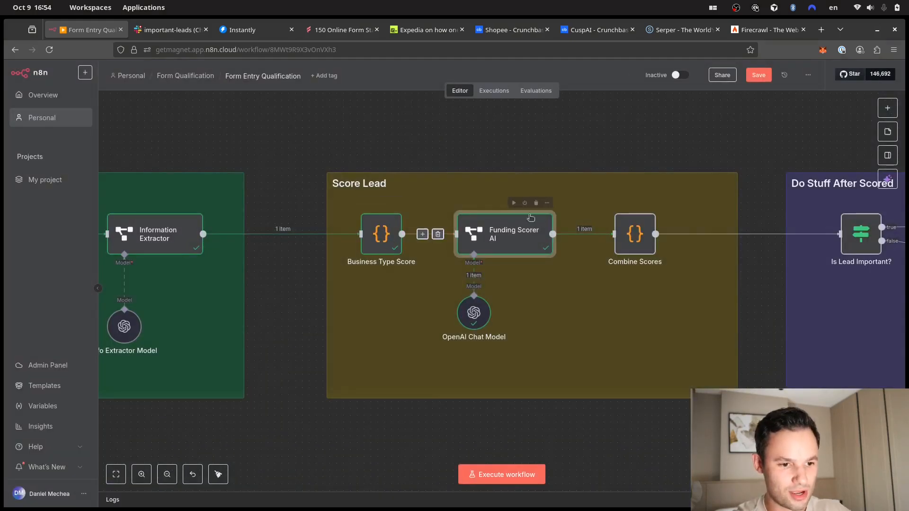
- Run the Combine Scores code to add both scores into a total of 6
{"action": "double_click", "coordinate": [636, 240]}
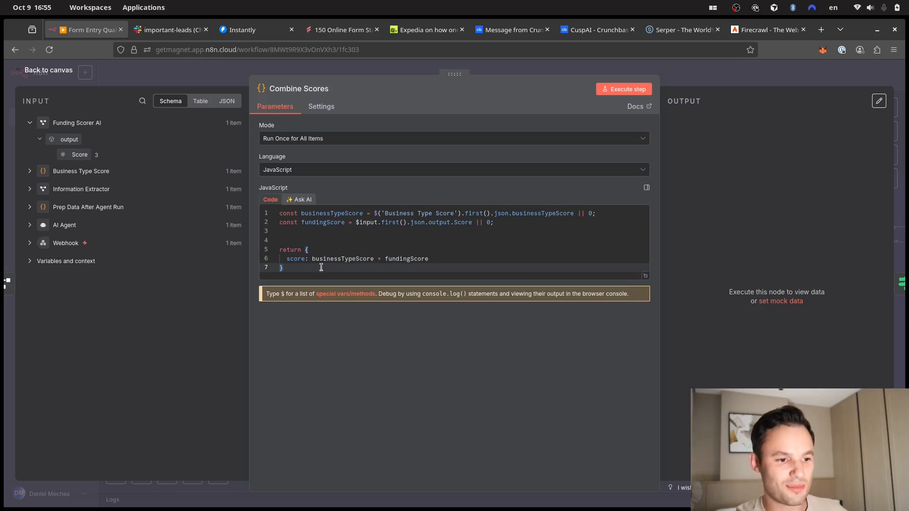
{"action": "left_click", "coordinate": [616, 90]}
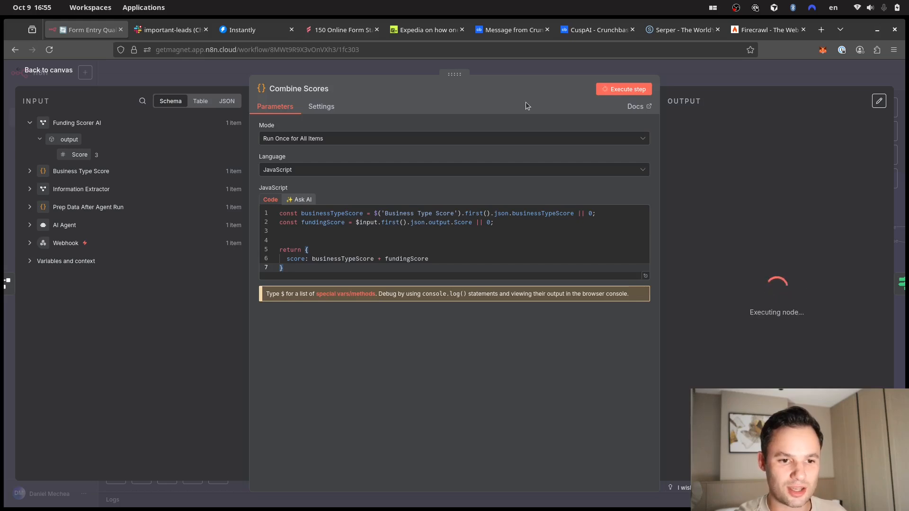
{"action": "left_click", "coordinate": [706, 67]}
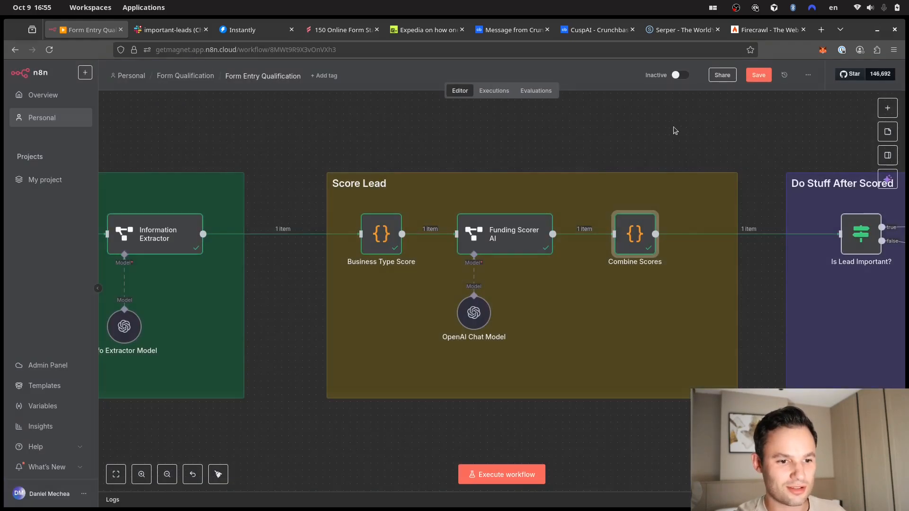
- Pan to the Do Stuff After Scored group and open Is Lead Important? (score ≥ 3)
{"action": "left_click_drag", "start_coordinate": [686, 144], "coordinate": [675, 145]}
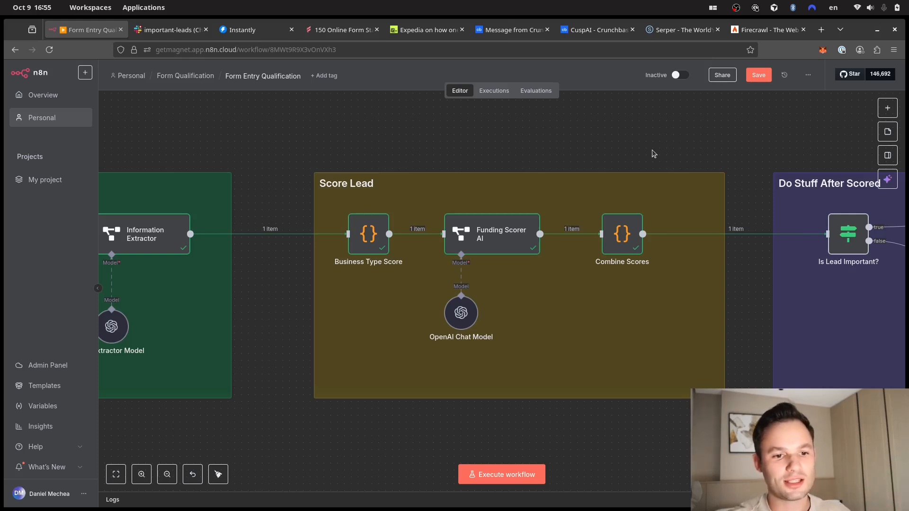
{"action": "left_click_drag", "start_coordinate": [654, 153], "coordinate": [530, 158]}
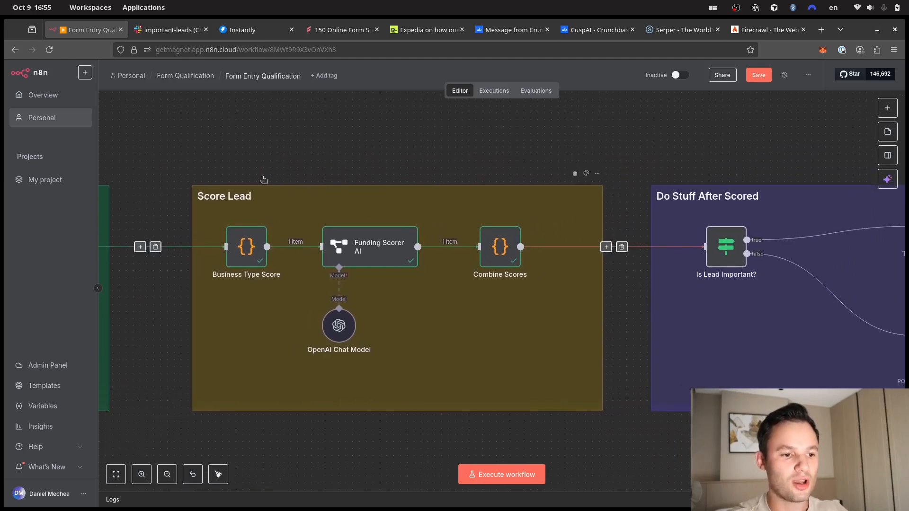
{"action": "left_click_drag", "start_coordinate": [707, 132], "coordinate": [398, 142]}
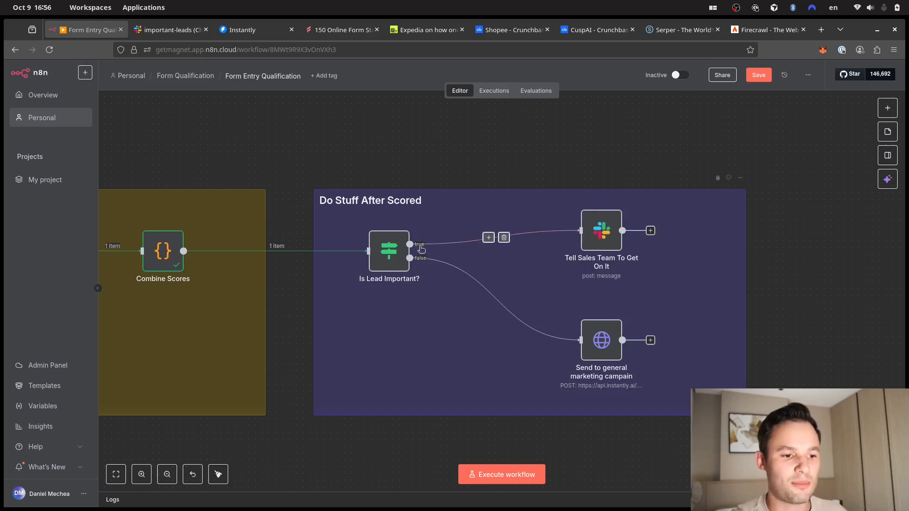
{"action": "double_click", "coordinate": [391, 258]}
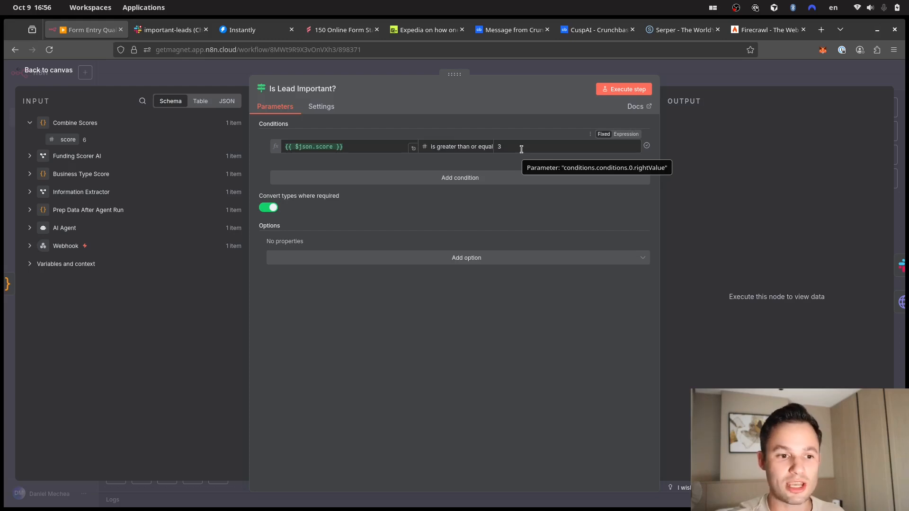
- Execute Is Lead Important? so the score-6 lead goes down the true branch
{"action": "left_click", "coordinate": [625, 90]}
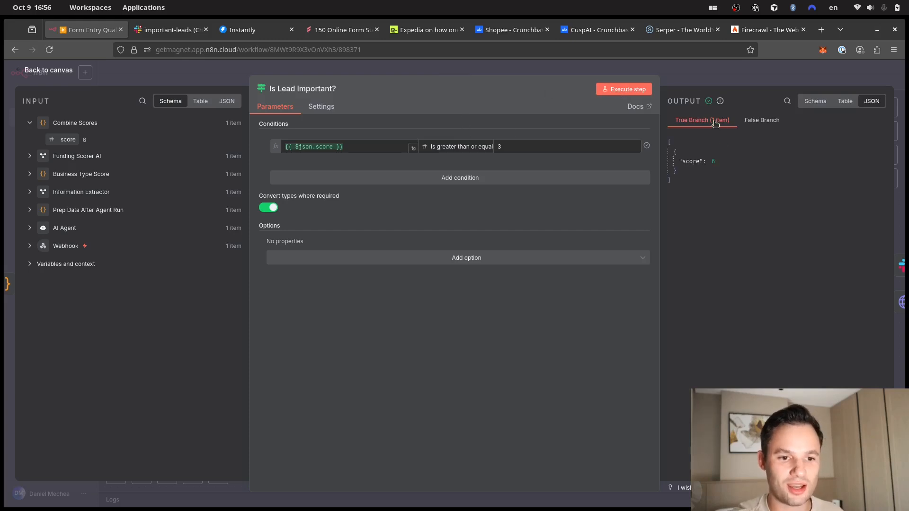
{"action": "key", "text": "Escape"}
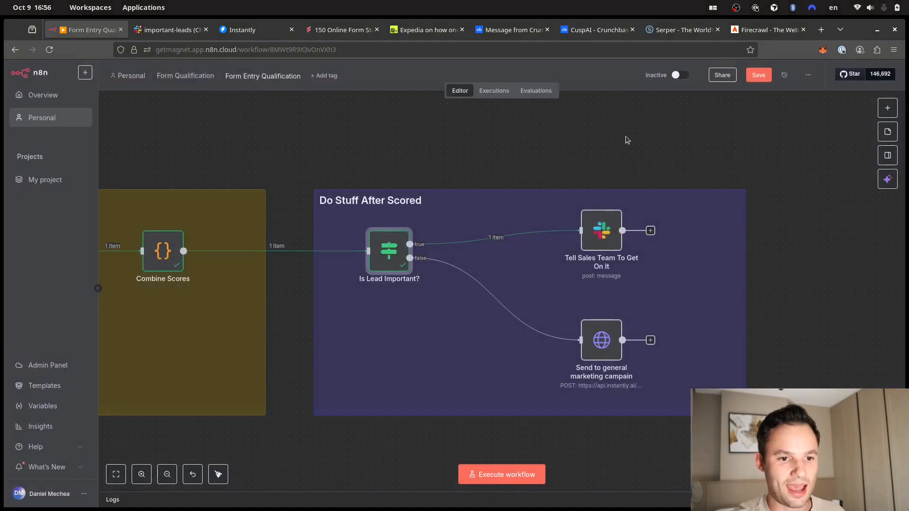
{"action": "scroll", "coordinate": [627, 157], "scroll_direction": "right", "scroll_amount": 3}
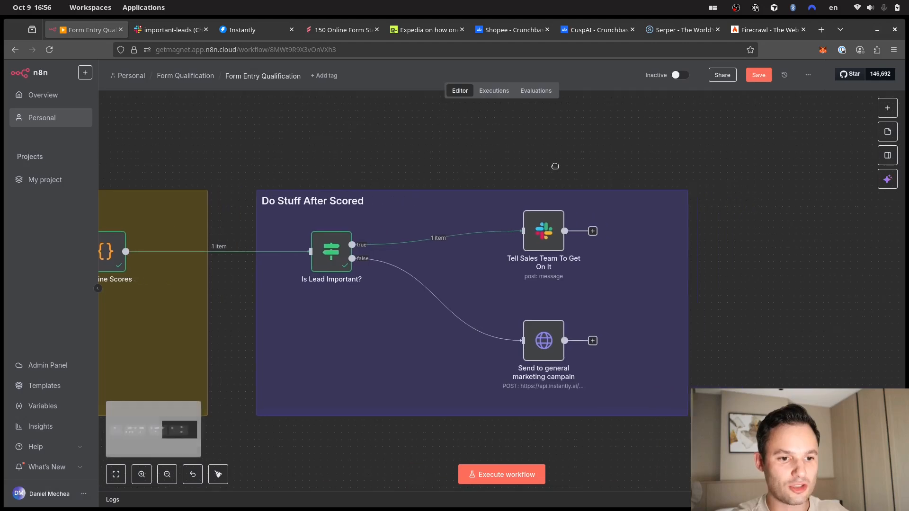
{"action": "mouse_move", "coordinate": [521, 228]}
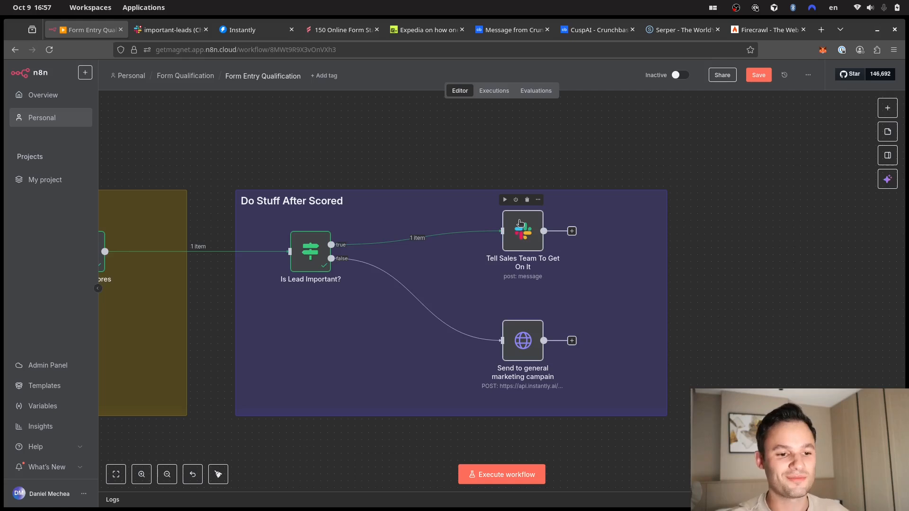
{"action": "left_click", "coordinate": [520, 223]}
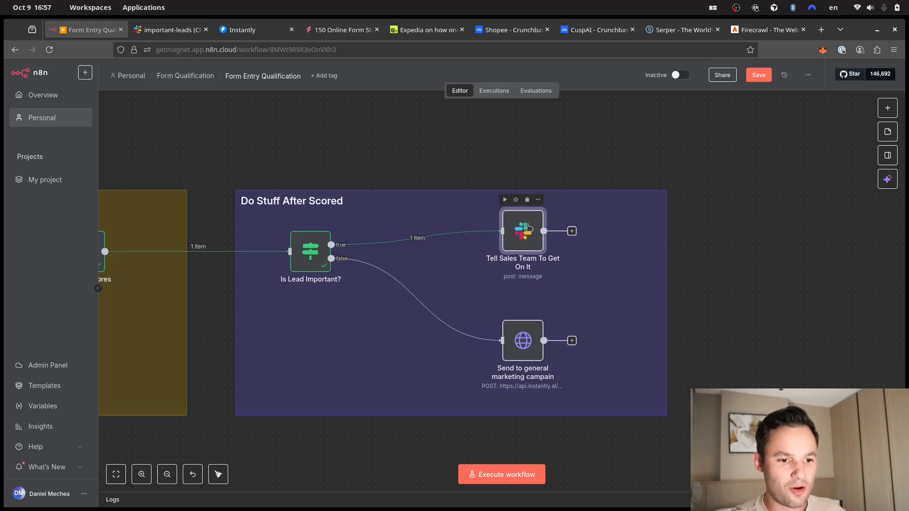
- Open Tell Sales Team To Get On It and review its lead alert Message Text
{"action": "double_click", "coordinate": [529, 228]}
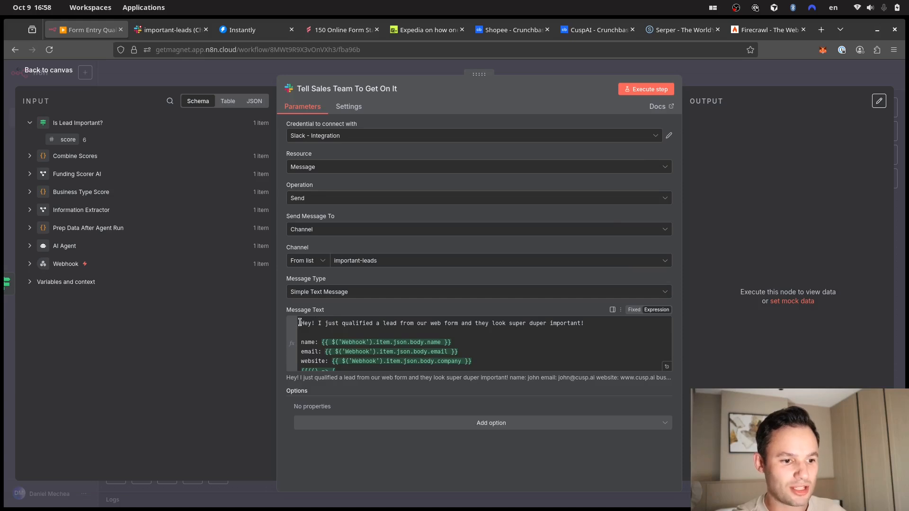
{"action": "left_click_drag", "start_coordinate": [299, 323], "coordinate": [439, 323]}
{"action": "left_click", "coordinate": [463, 323]}
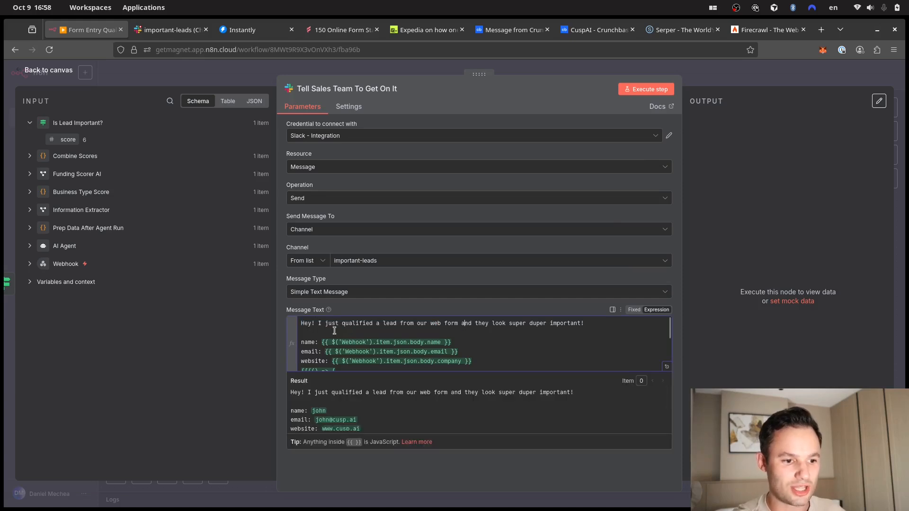
{"action": "left_click_drag", "start_coordinate": [355, 323], "coordinate": [427, 324]}
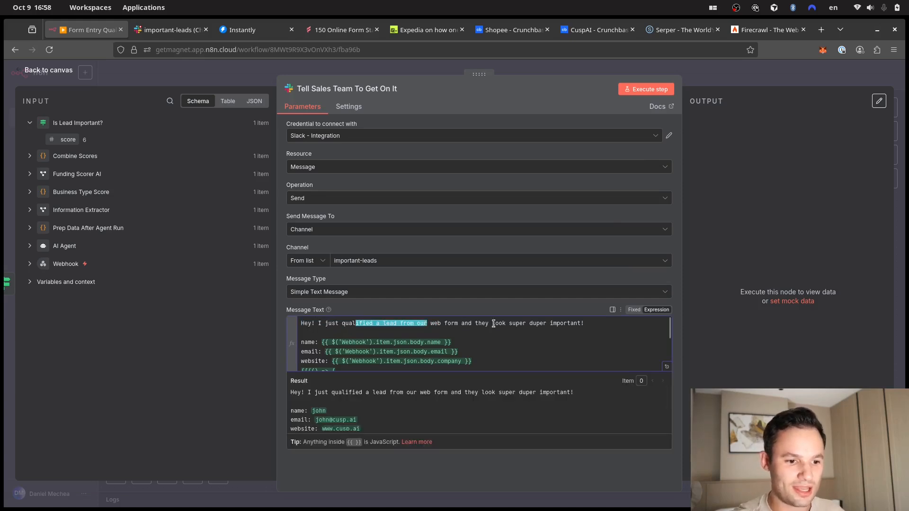
{"action": "left_click_drag", "start_coordinate": [494, 323], "coordinate": [515, 323]}
{"action": "left_click", "coordinate": [515, 323]}
{"action": "scroll", "coordinate": [515, 323], "scroll_direction": "down", "scroll_amount": 2}
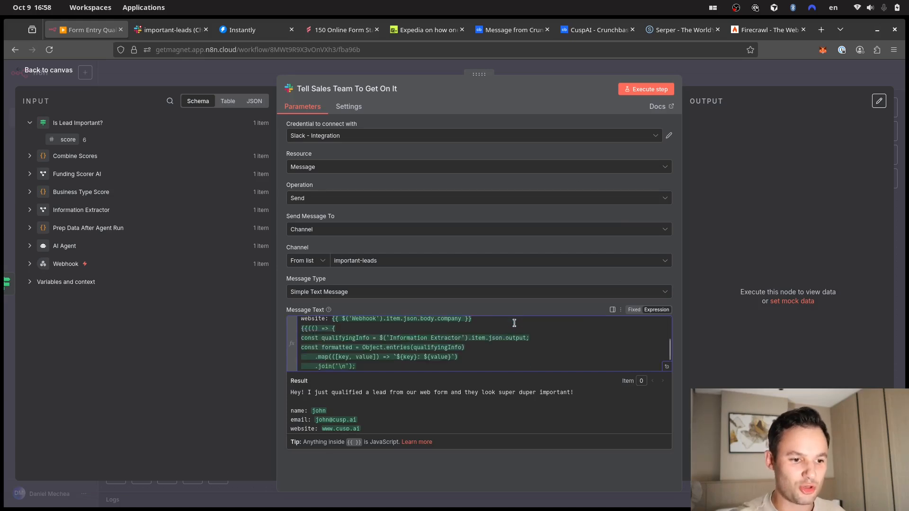
{"action": "scroll", "coordinate": [491, 334], "scroll_direction": "up", "scroll_amount": 2}
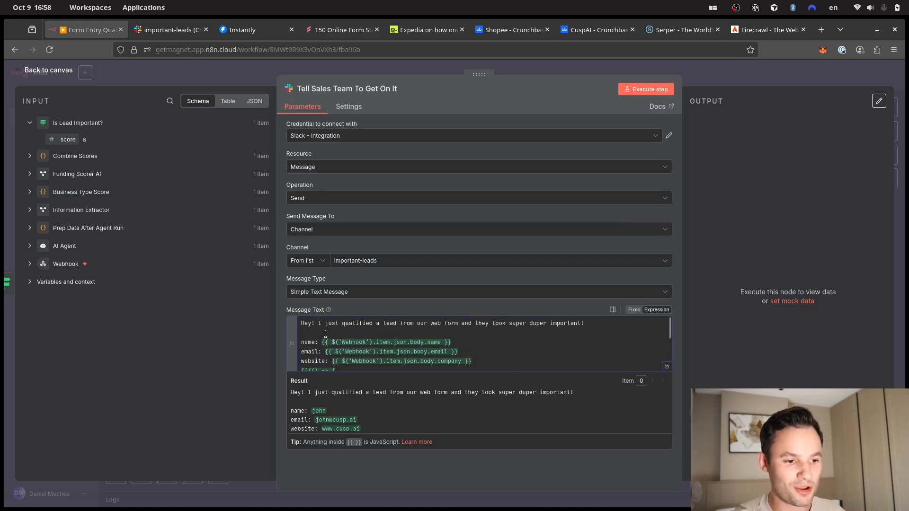
{"action": "scroll", "coordinate": [323, 339], "scroll_direction": "down", "scroll_amount": 5}
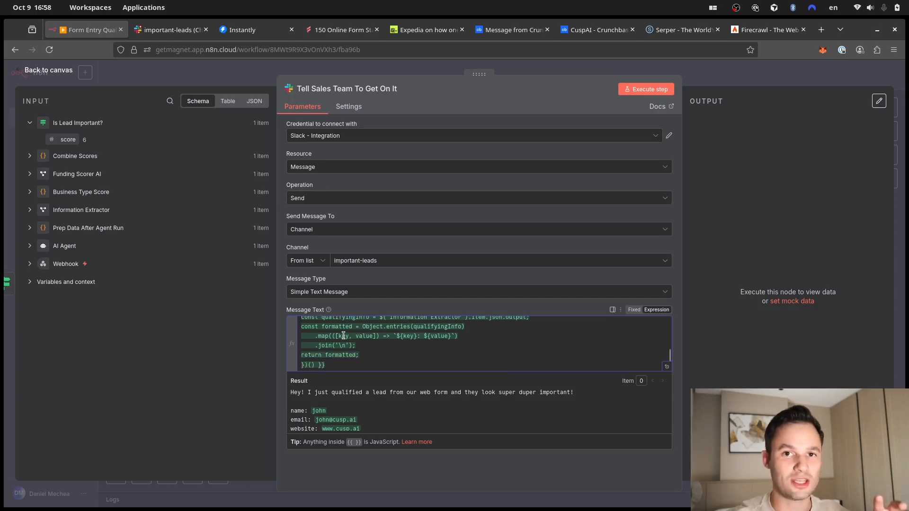
{"action": "scroll", "coordinate": [401, 386], "scroll_direction": "down", "scroll_amount": 2}
{"action": "scroll", "coordinate": [397, 398], "scroll_direction": "up", "scroll_amount": 2}
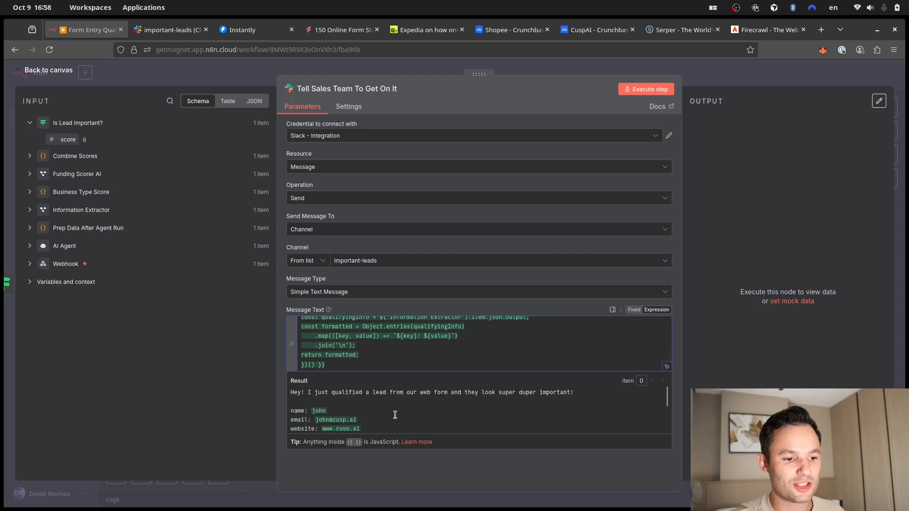
{"action": "scroll", "coordinate": [319, 406], "scroll_direction": "down", "scroll_amount": 2}
{"action": "scroll", "coordinate": [327, 402], "scroll_direction": "down", "scroll_amount": 1}
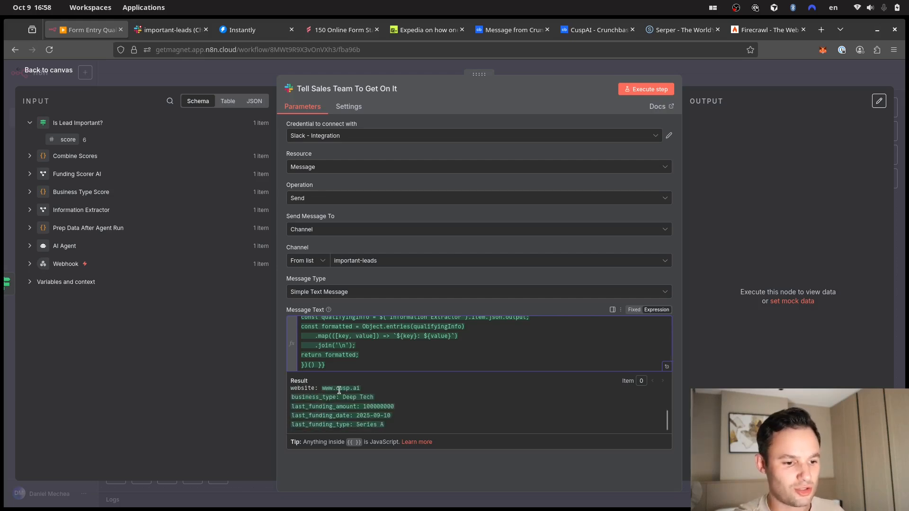
{"action": "scroll", "coordinate": [339, 390], "scroll_direction": "up", "scroll_amount": 3}
{"action": "scroll", "coordinate": [340, 398], "scroll_direction": "down", "scroll_amount": 3}
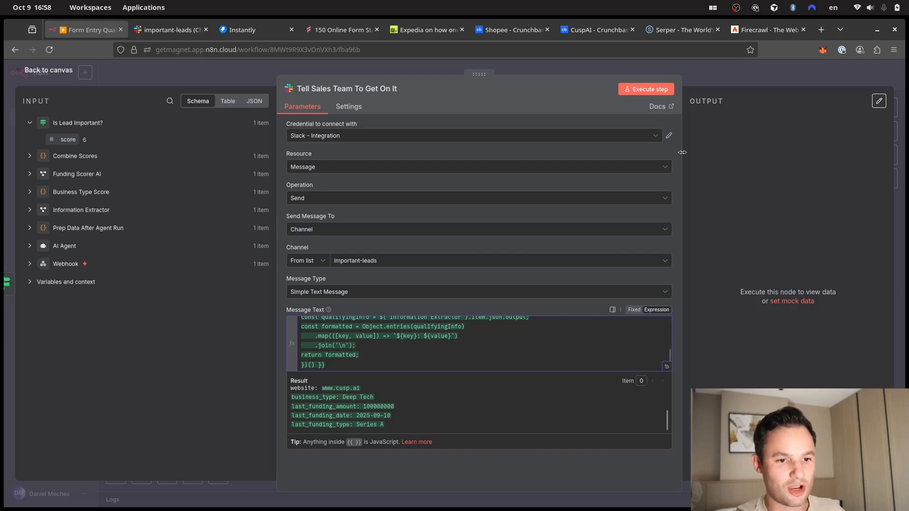
- Send the lead alert and confirm it arrived in Slack's #important-leads channel
{"action": "left_click", "coordinate": [656, 91]}
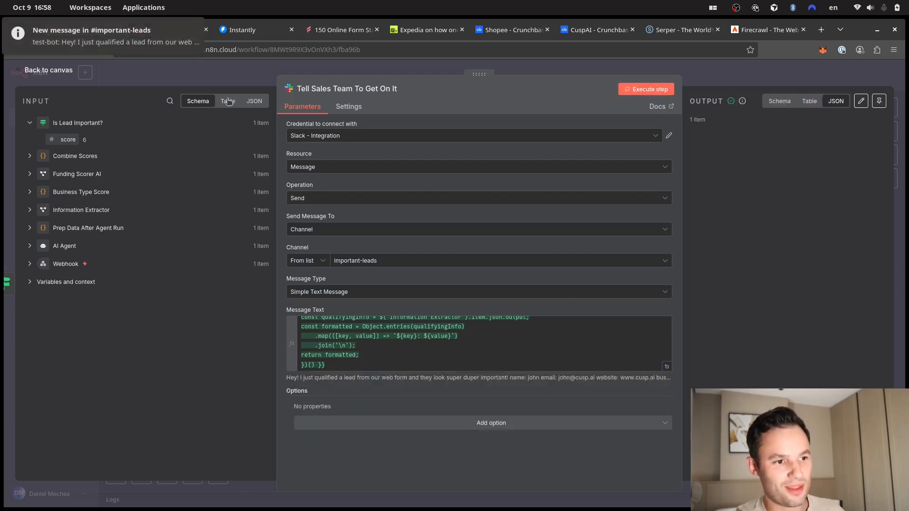
{"action": "left_click", "coordinate": [147, 34]}
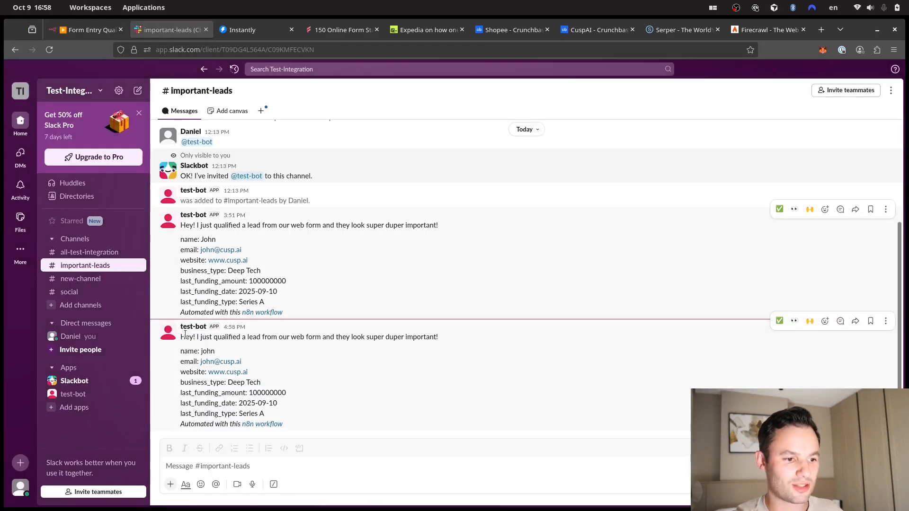
{"action": "left_click_drag", "start_coordinate": [184, 335], "coordinate": [361, 428]}
{"action": "key", "text": "ctrl+Page_Up"}
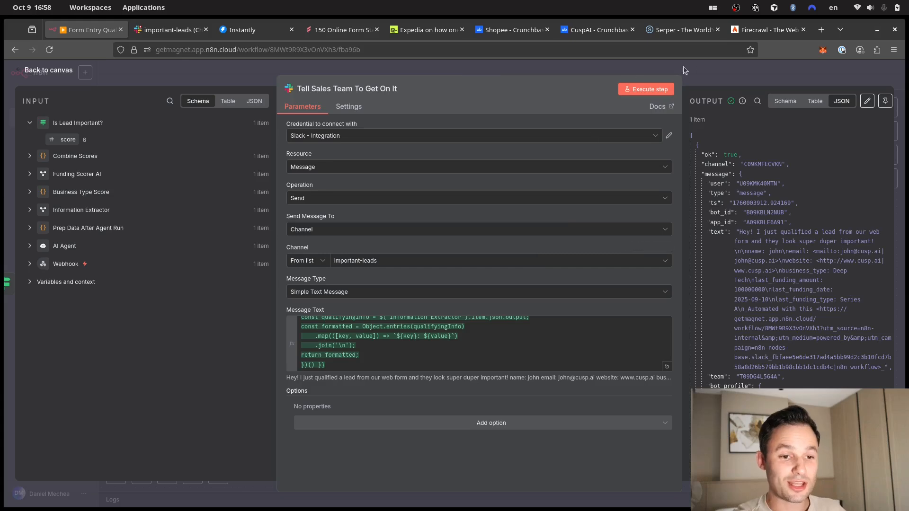
{"action": "left_click", "coordinate": [722, 75]}
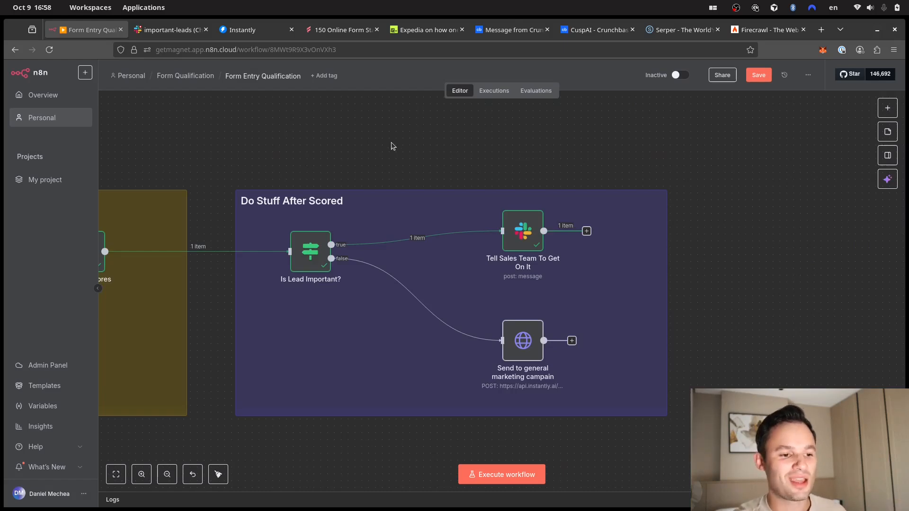
{"action": "left_click", "coordinate": [529, 340]}
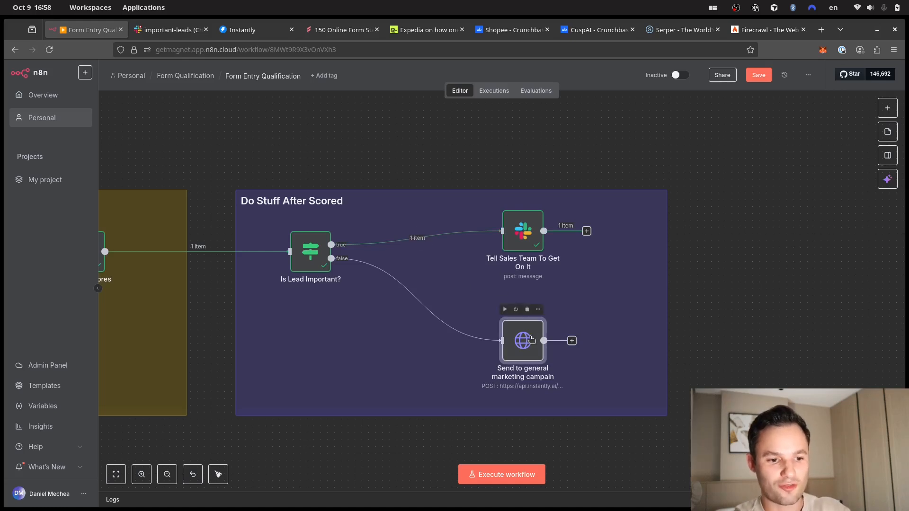
{"action": "double_click", "coordinate": [529, 340]}
{"action": "scroll", "coordinate": [361, 330], "scroll_direction": "down", "scroll_amount": 3}
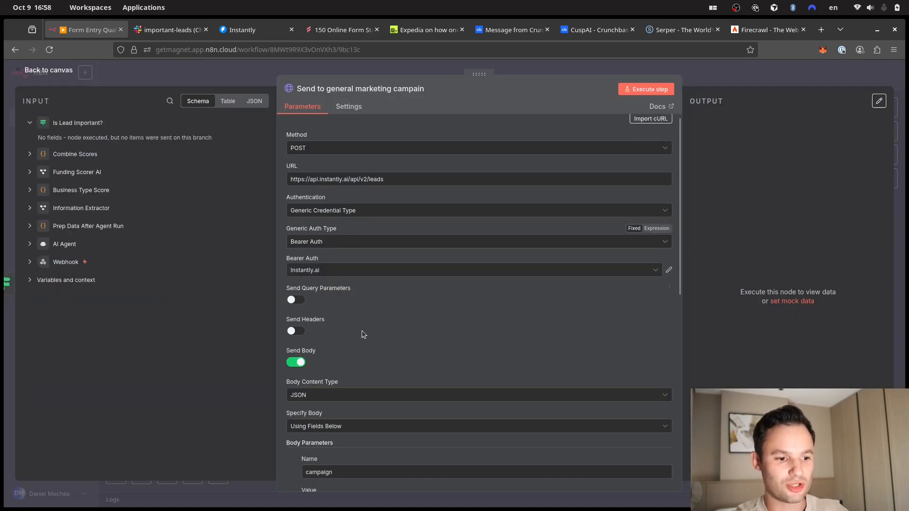
{"action": "scroll", "coordinate": [362, 331], "scroll_direction": "up", "scroll_amount": 1}
{"action": "scroll", "coordinate": [361, 331], "scroll_direction": "down", "scroll_amount": 3}
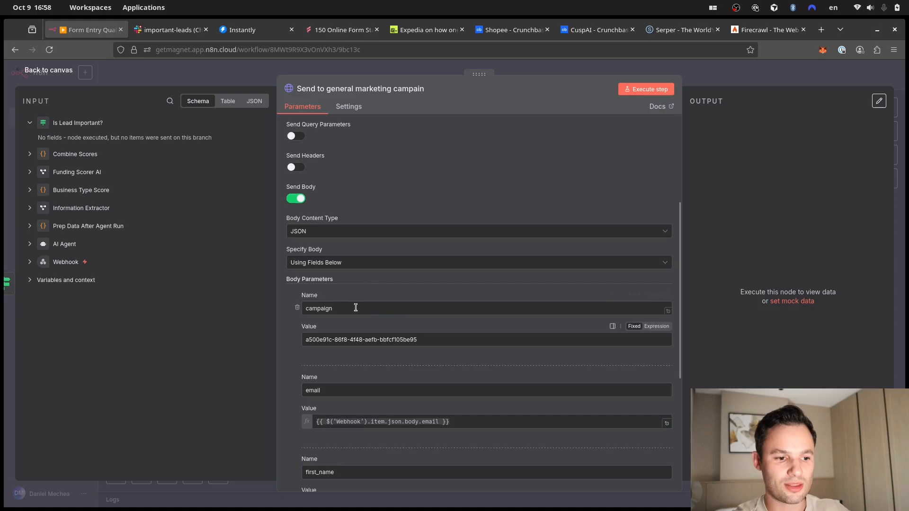
{"action": "scroll", "coordinate": [388, 314], "scroll_direction": "down", "scroll_amount": 3}
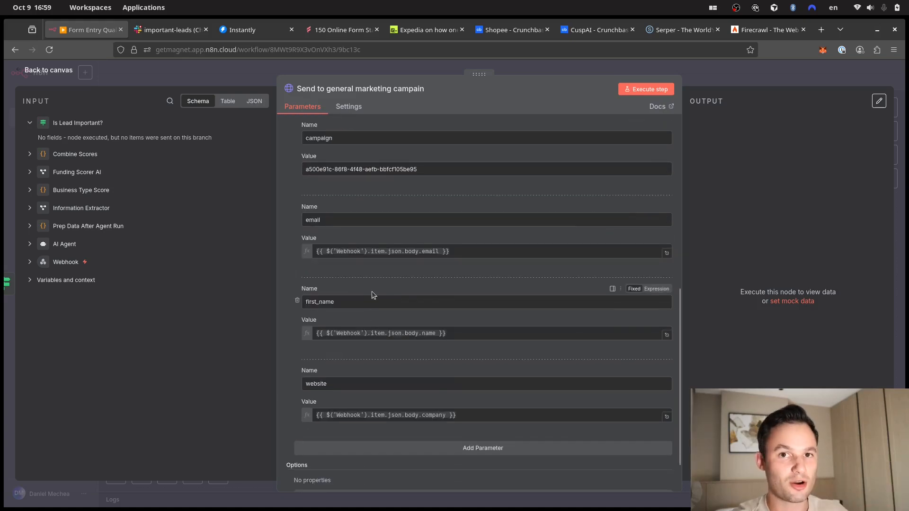
{"action": "left_click", "coordinate": [569, 62]}
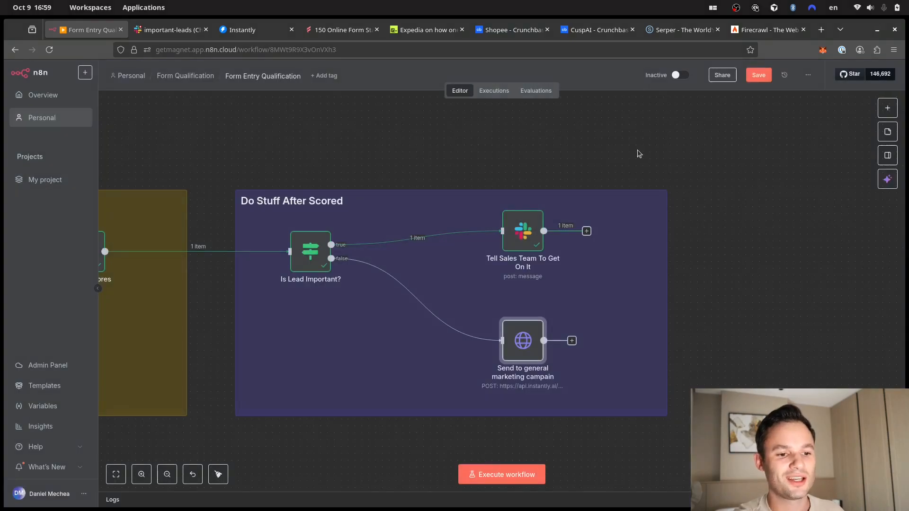